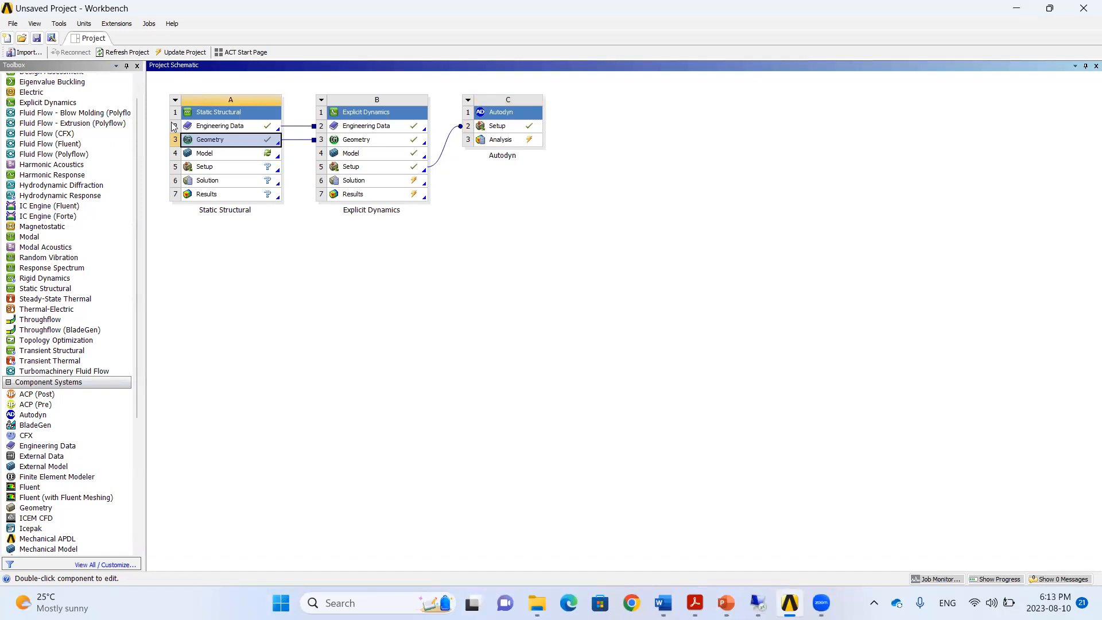
Open the Autodyn system's setup from the project schematic and maximize the Autodyn window
{"action": "left_click", "coordinate": [498, 129]}
{"action": "double_click", "coordinate": [498, 129]}
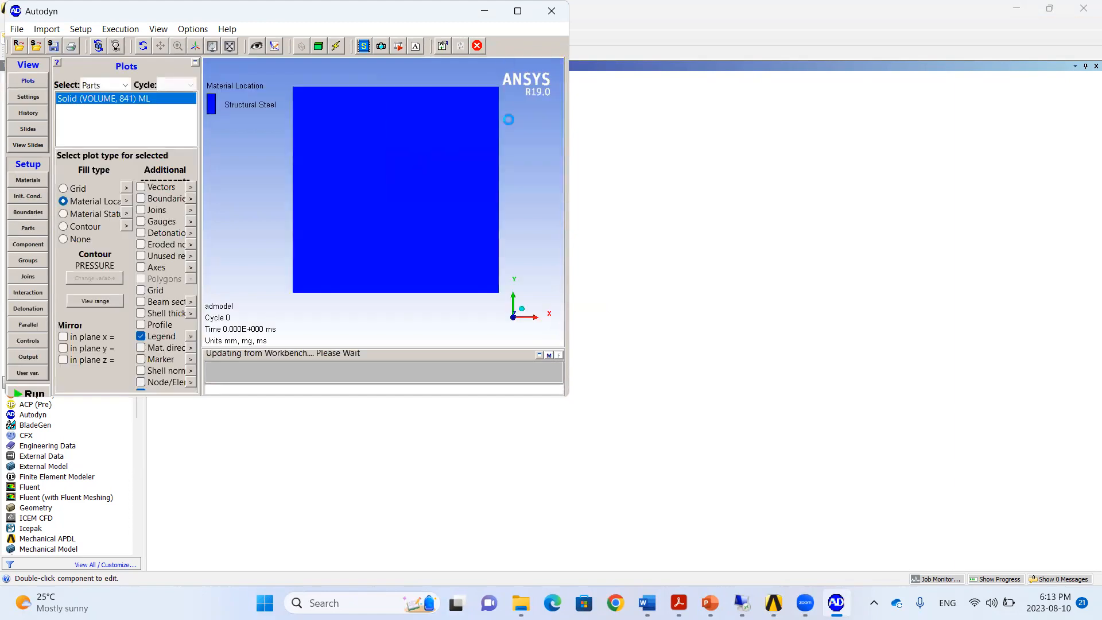
{"action": "left_click", "coordinate": [517, 10]}
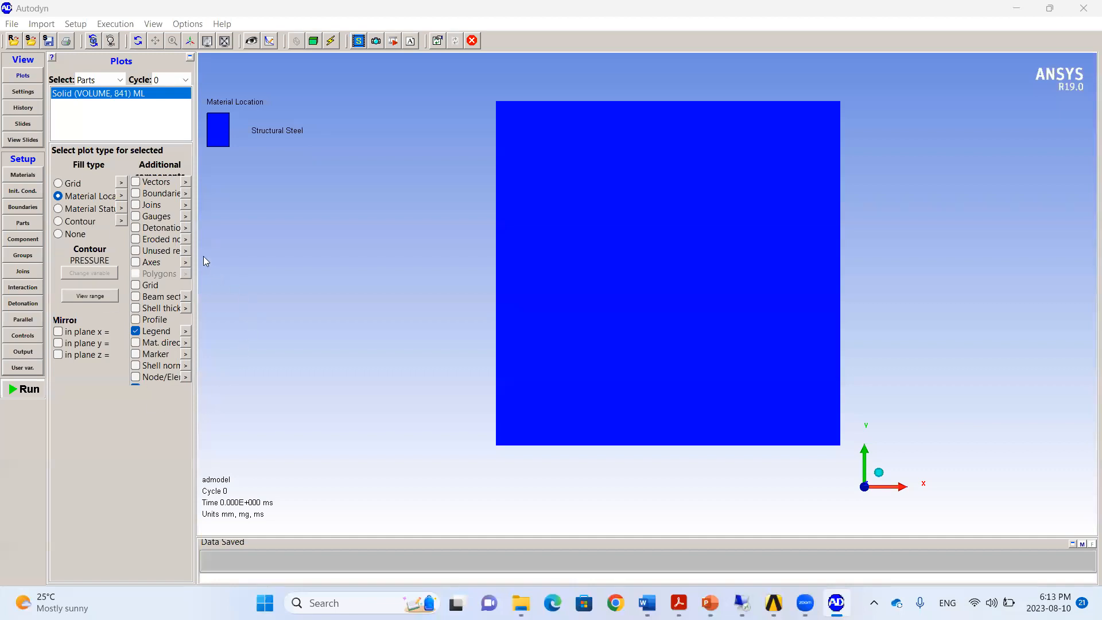
Show the plot axes and examine the steel plate's dimensions and orientation in a rotated view
{"action": "left_click", "coordinate": [136, 262]}
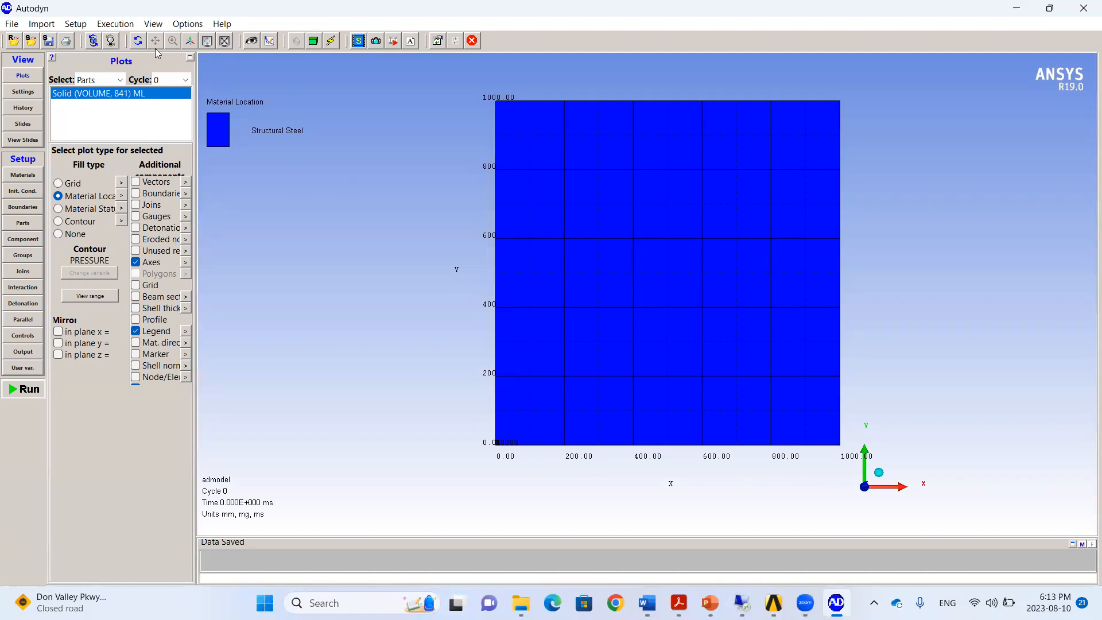
{"action": "mouse_move", "coordinate": [418, 286]}
{"action": "left_mouse_down"}
{"action": "mouse_move", "coordinate": [549, 310]}
{"action": "mouse_move", "coordinate": [436, 322]}
{"action": "mouse_move", "coordinate": [587, 310]}
{"action": "mouse_move", "coordinate": [440, 325]}
{"action": "mouse_move", "coordinate": [589, 321]}
{"action": "mouse_move", "coordinate": [385, 319]}
{"action": "mouse_move", "coordinate": [521, 324]}
{"action": "mouse_move", "coordinate": [488, 335]}
{"action": "mouse_move", "coordinate": [593, 349]}
{"action": "mouse_move", "coordinate": [501, 327]}
{"action": "mouse_move", "coordinate": [617, 277]}
{"action": "mouse_move", "coordinate": [557, 355]}
{"action": "mouse_move", "coordinate": [527, 365]}
{"action": "mouse_move", "coordinate": [508, 357]}
{"action": "left_mouse_up"}
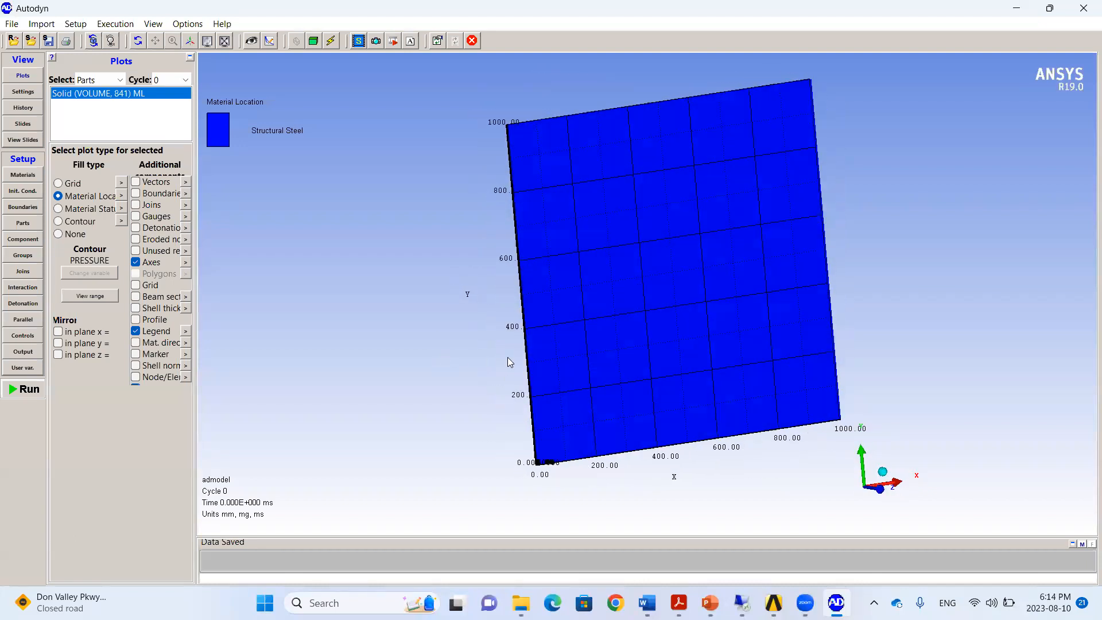
{"action": "left_click", "coordinate": [155, 40]}
{"action": "left_click_drag", "start_coordinate": [477, 266], "coordinate": [436, 249]}
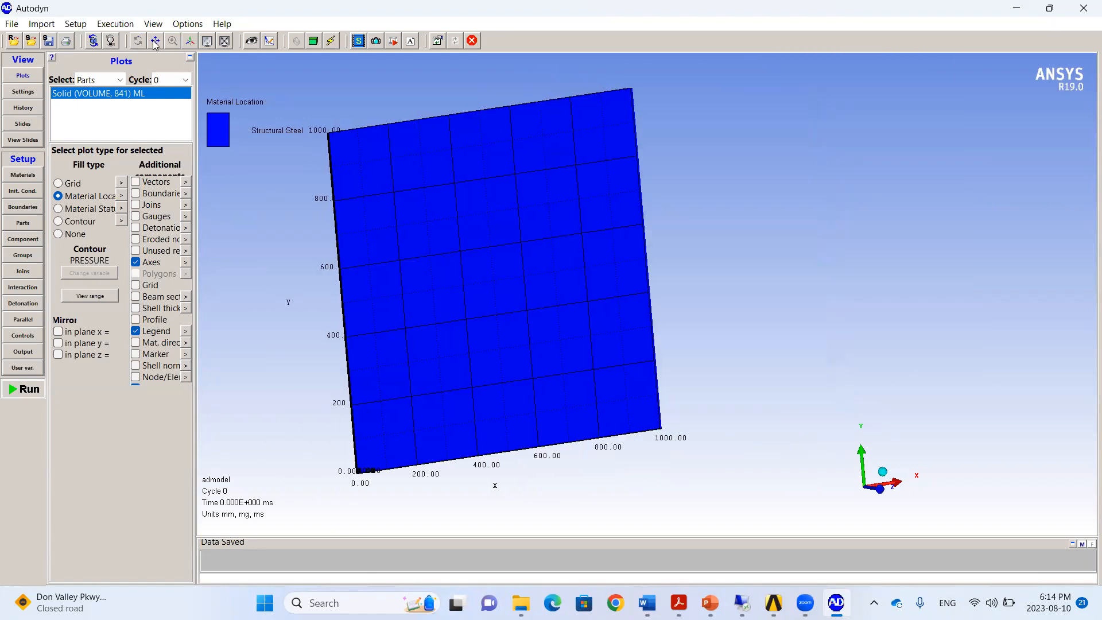
{"action": "left_click", "coordinate": [137, 40]}
{"action": "left_click_drag", "start_coordinate": [491, 287], "coordinate": [523, 284]}
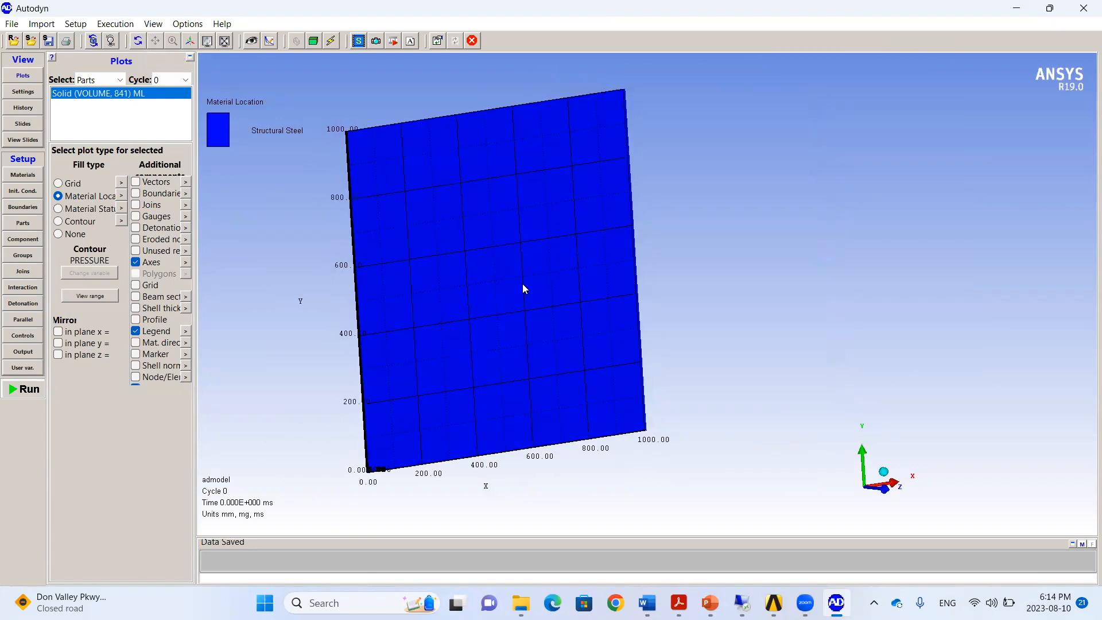
Show the mesh grid on the plate to inspect it, and hide both the axes and the grid again
{"action": "left_click", "coordinate": [137, 285]}
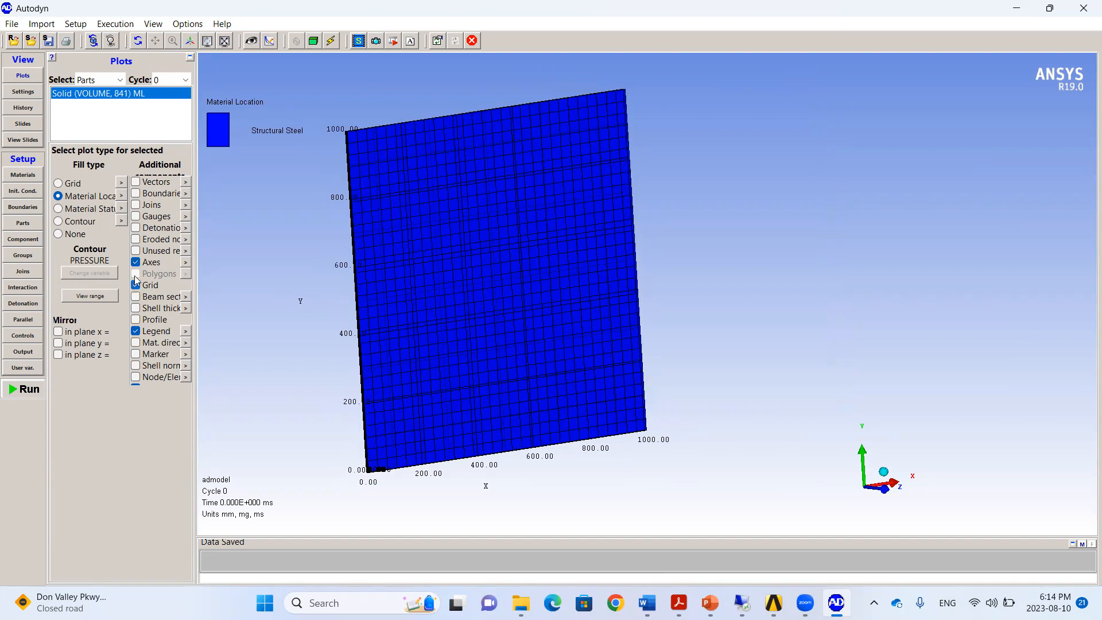
{"action": "left_click", "coordinate": [135, 262]}
{"action": "left_click", "coordinate": [136, 286]}
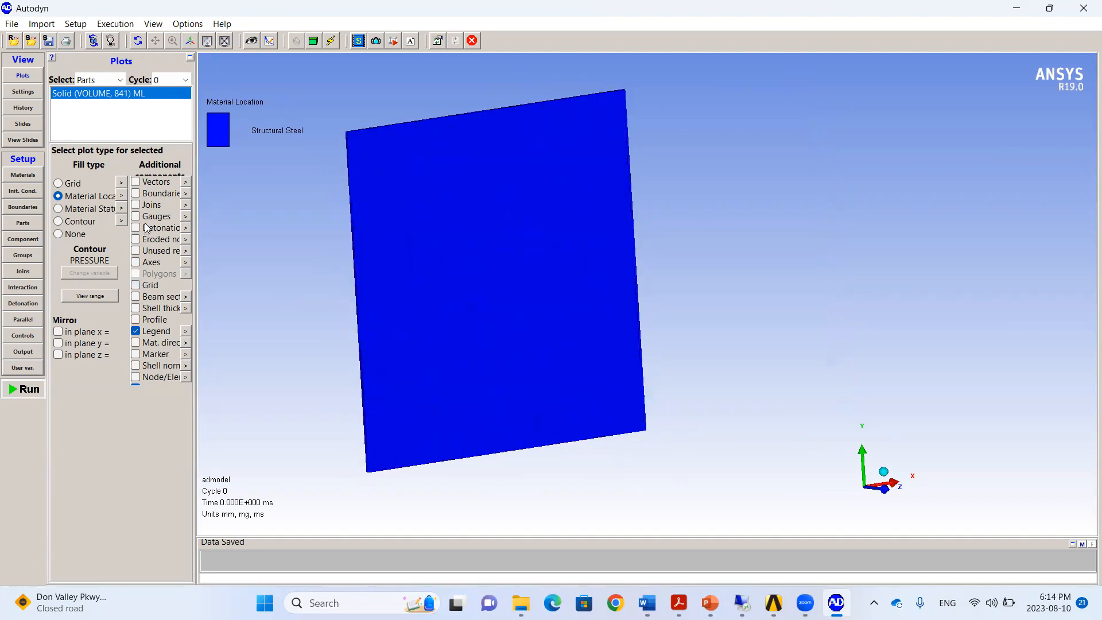
Load the AIR and TNT materials from the material library into the model
{"action": "left_click", "coordinate": [19, 176]}
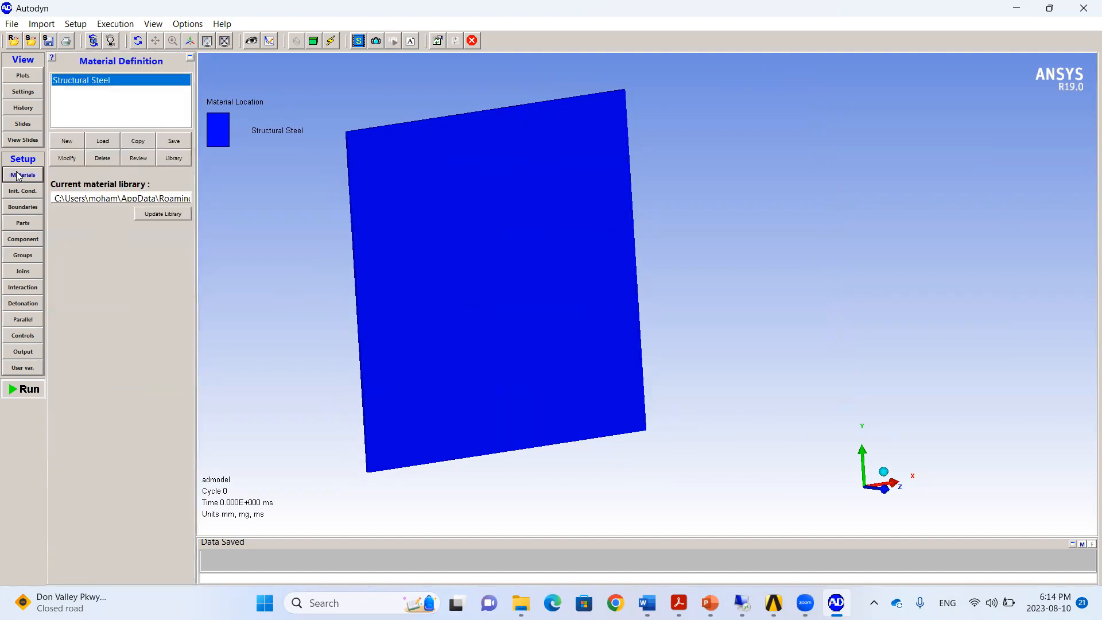
{"action": "left_click", "coordinate": [103, 142]}
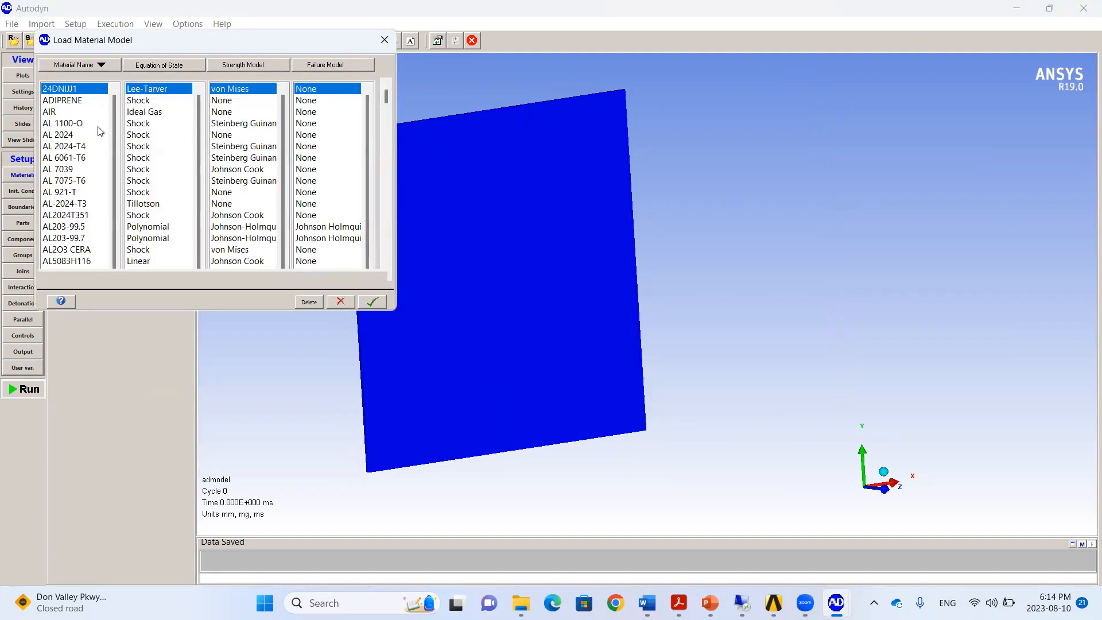
{"action": "left_click", "coordinate": [50, 113]}
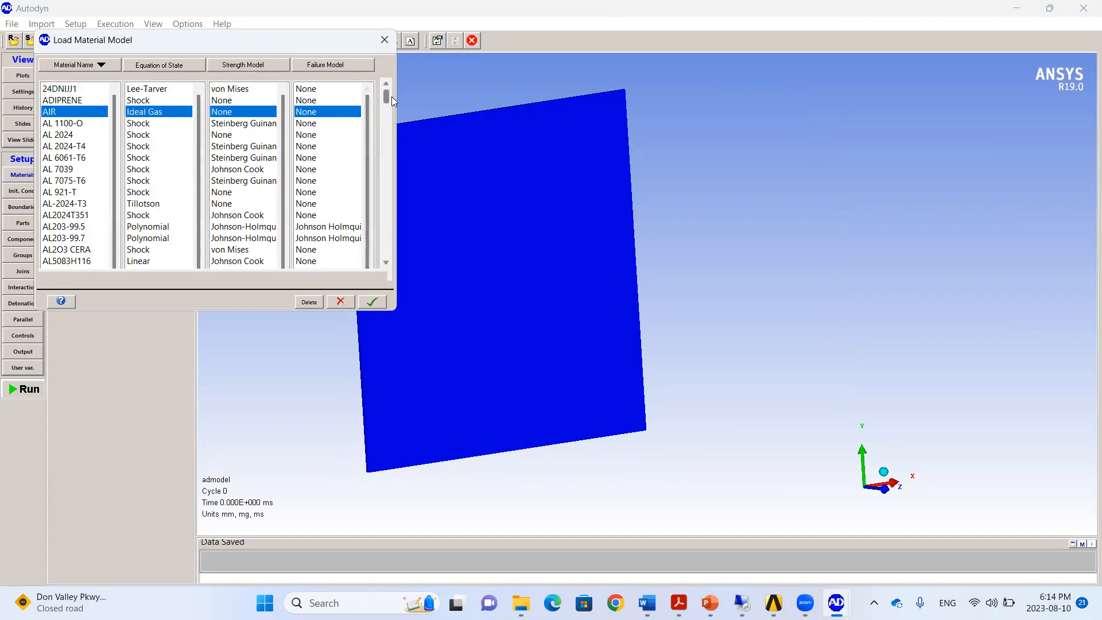
{"action": "left_click_drag", "start_coordinate": [389, 95], "coordinate": [386, 258]}
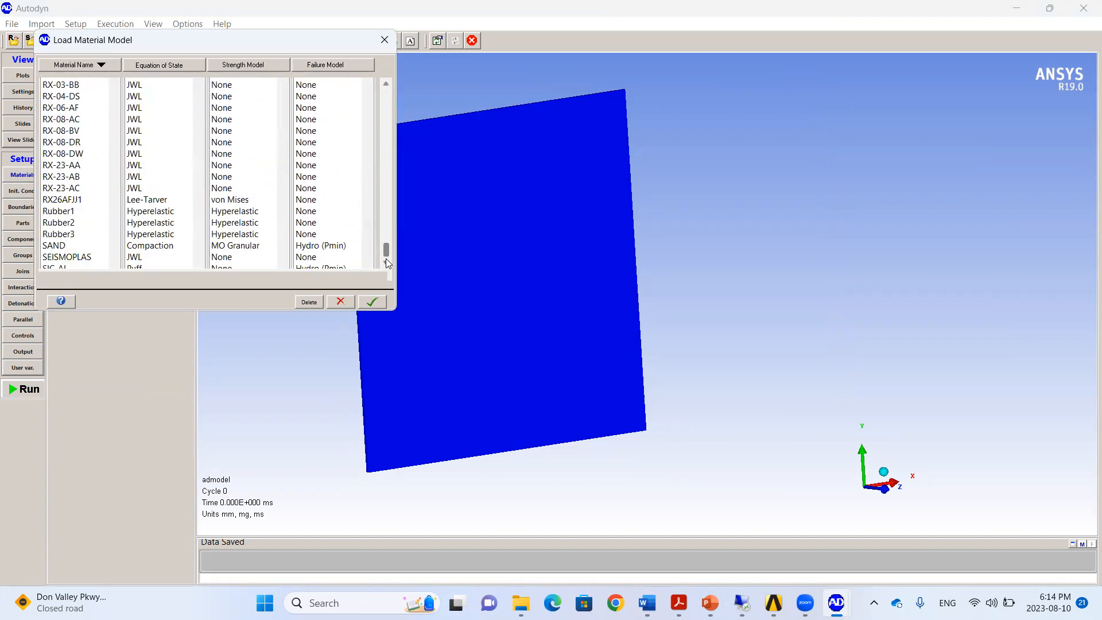
{"action": "left_click", "coordinate": [115, 260]}
{"action": "left_click_drag", "start_coordinate": [115, 261], "coordinate": [115, 151]}
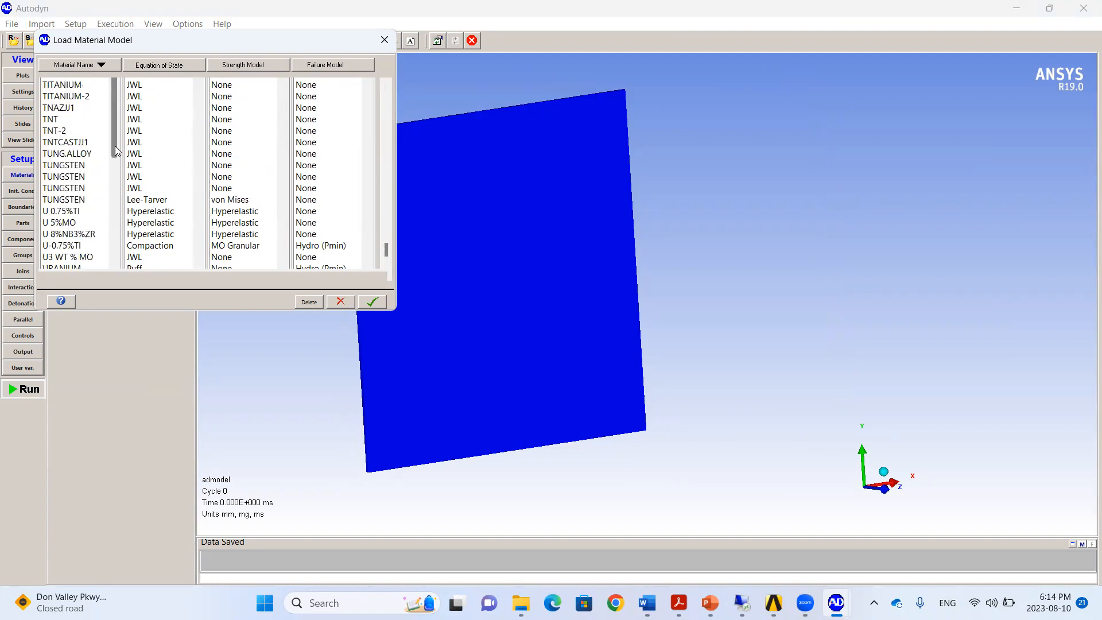
{"action": "left_click", "coordinate": [54, 120]}
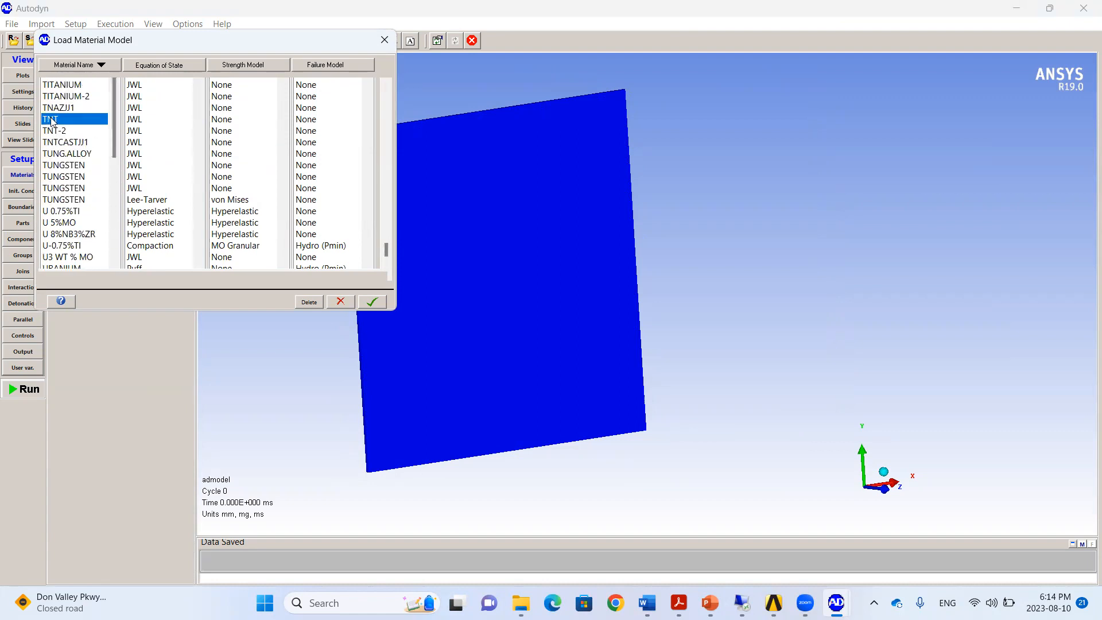
{"action": "left_click", "coordinate": [372, 302]}
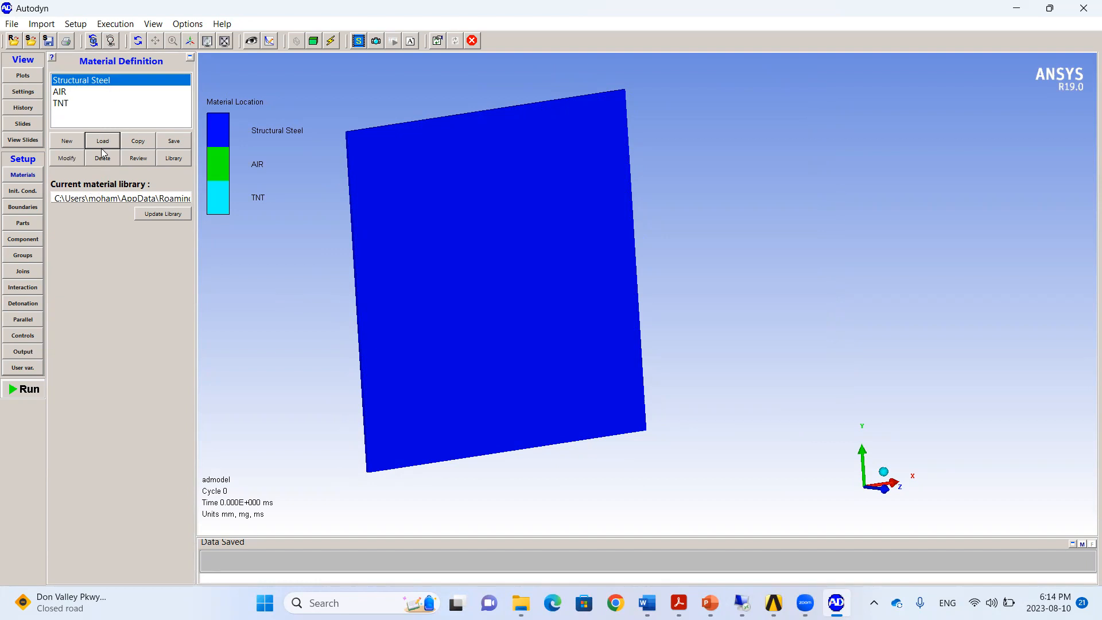
Modify the Structural Steel material and set its strength model to Johnson Cook
{"action": "left_click", "coordinate": [65, 160]}
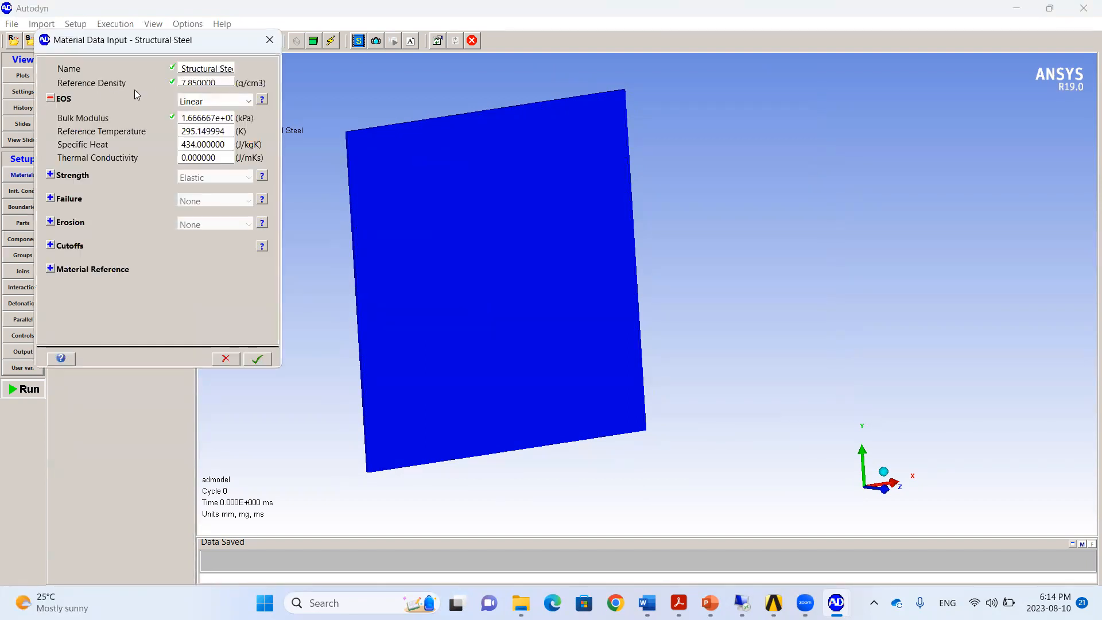
{"action": "left_click", "coordinate": [51, 175]}
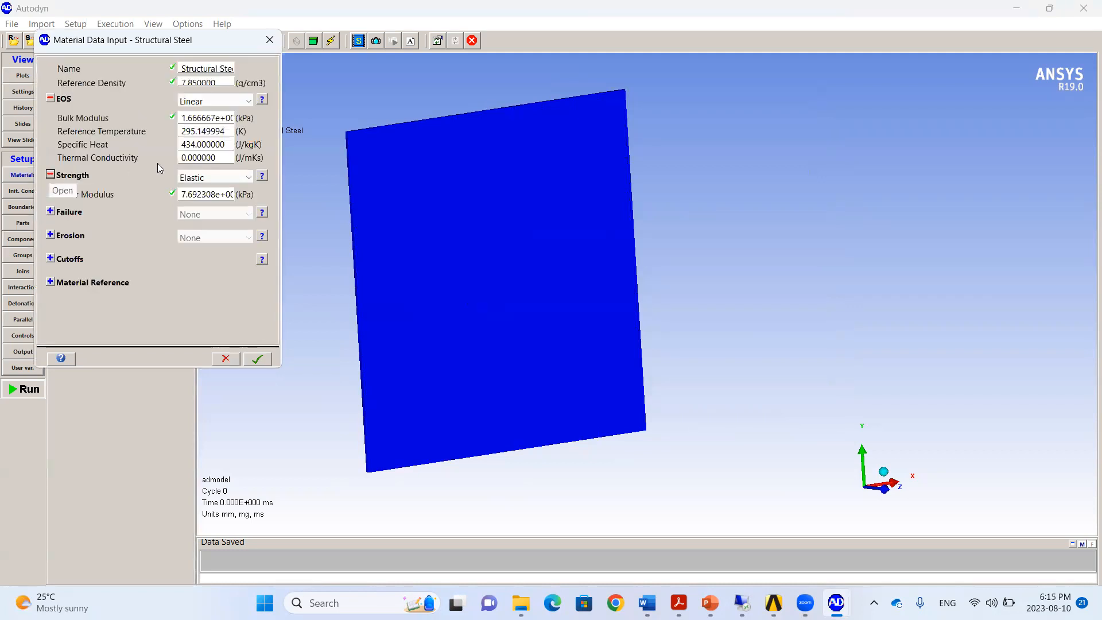
{"action": "left_click", "coordinate": [249, 178]}
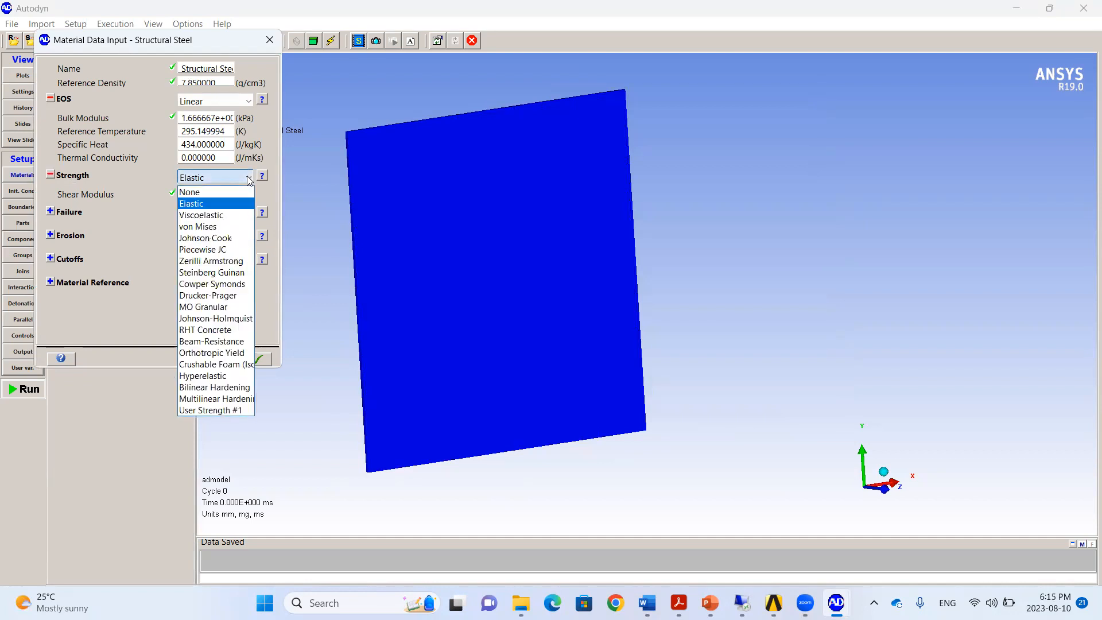
{"action": "left_click", "coordinate": [223, 237]}
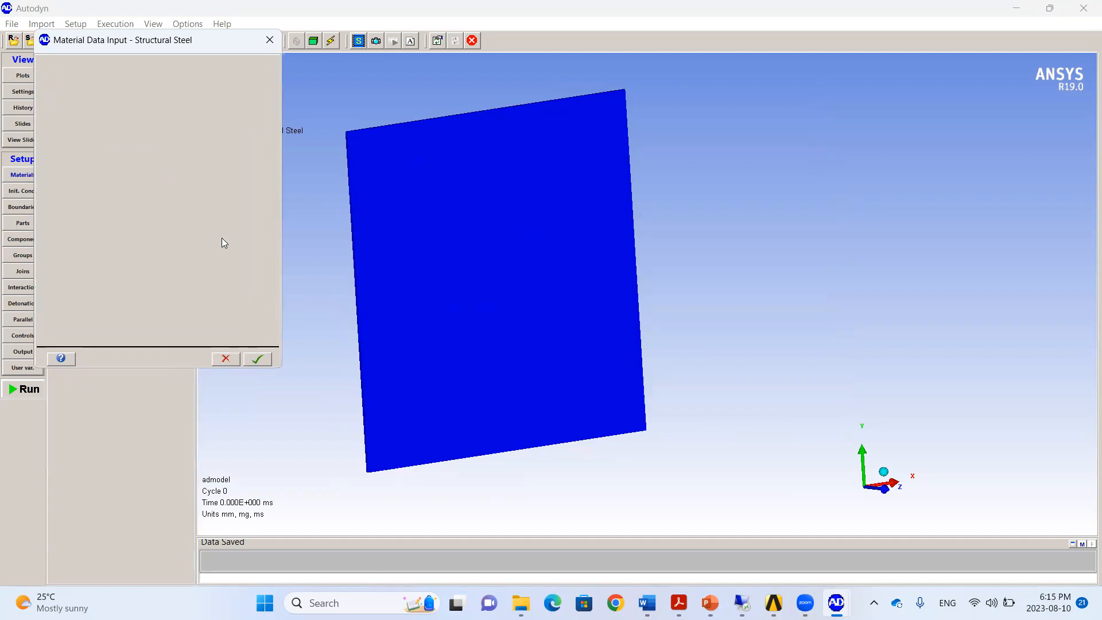
Enter the steel's shear modulus (mantissa 8.18), a yield stress of 2.4e5 kPa and a hardening constant of 5.1e5 kPa
{"action": "double_click", "coordinate": [219, 195]}
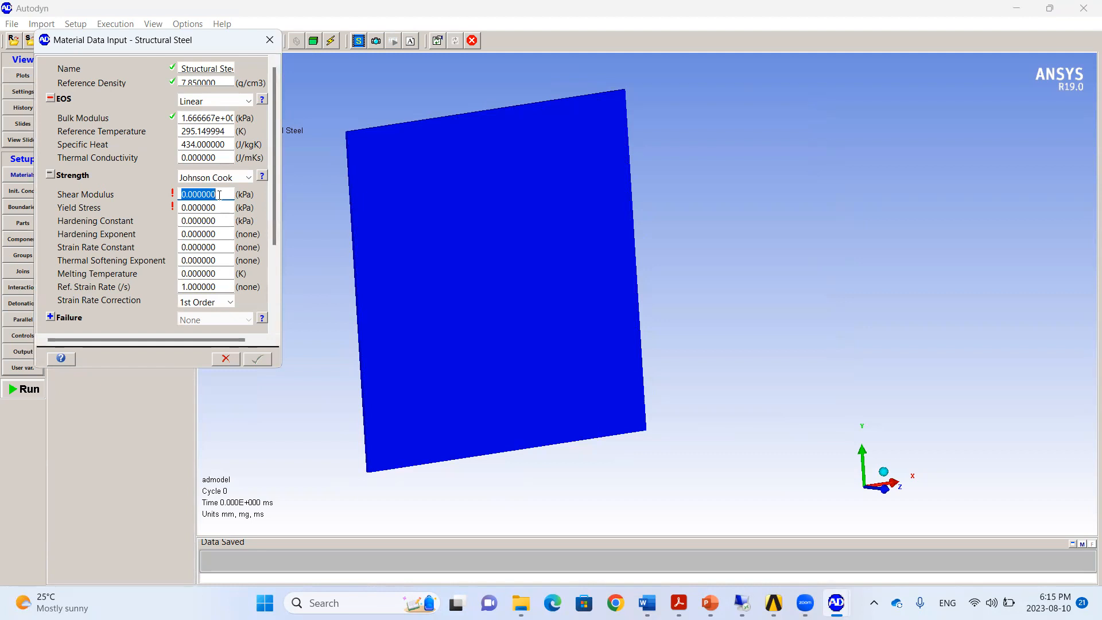
{"action": "type", "text": "8.18"}
{"action": "key", "text": "Tab"}
{"action": "type", "text": "2"}
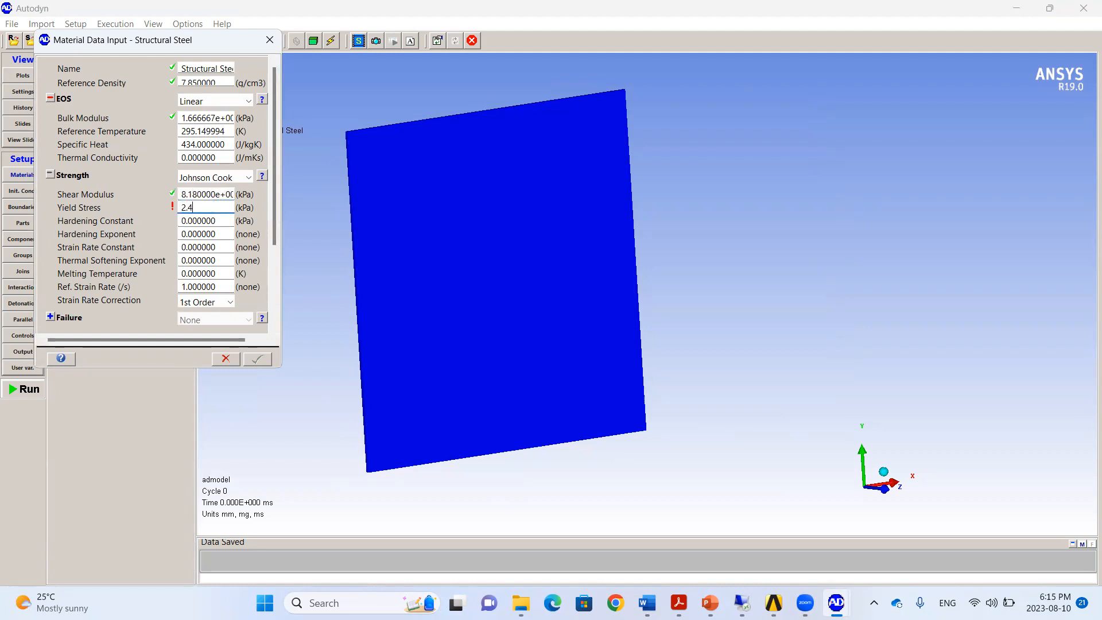
{"action": "type", "text": ".4e5"}
{"action": "key", "text": "Tab"}
{"action": "type", "text": "5"}
{"action": "type", "text": ".1e5"}
{"action": "key", "text": "Tab"}
Set hardening exponent 0.26, strain rate constant 0.014, thermal softening exponent 1.03 and melting temperature 1790 K for the steel's Johnson Cook model
{"action": "type", "text": "."}
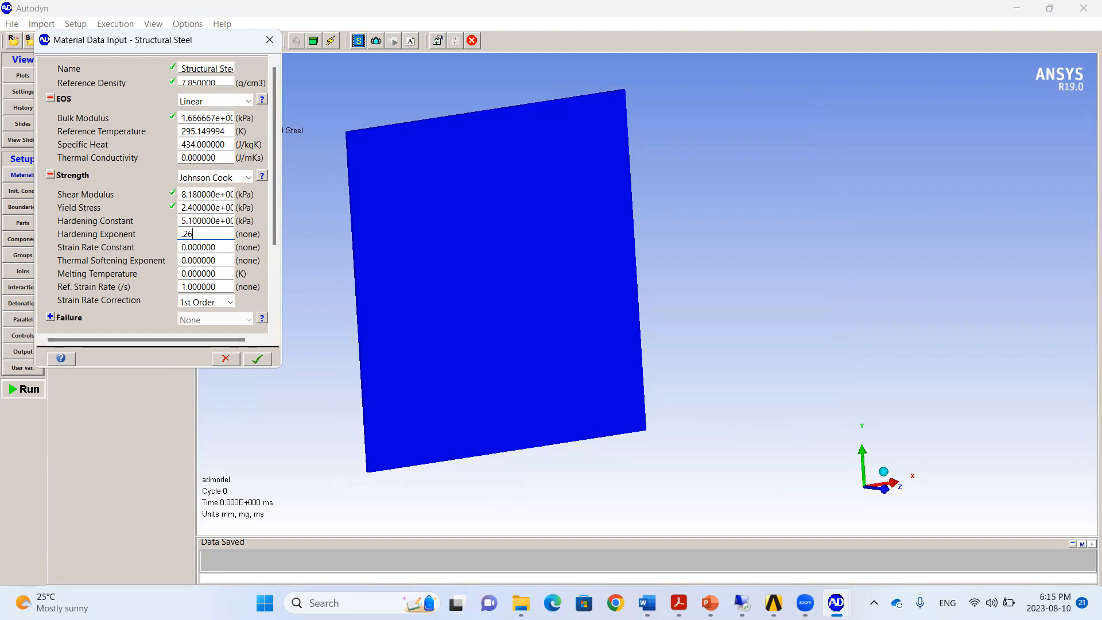
{"action": "key", "text": "Tab"}
{"action": "type", "text": ".0"}
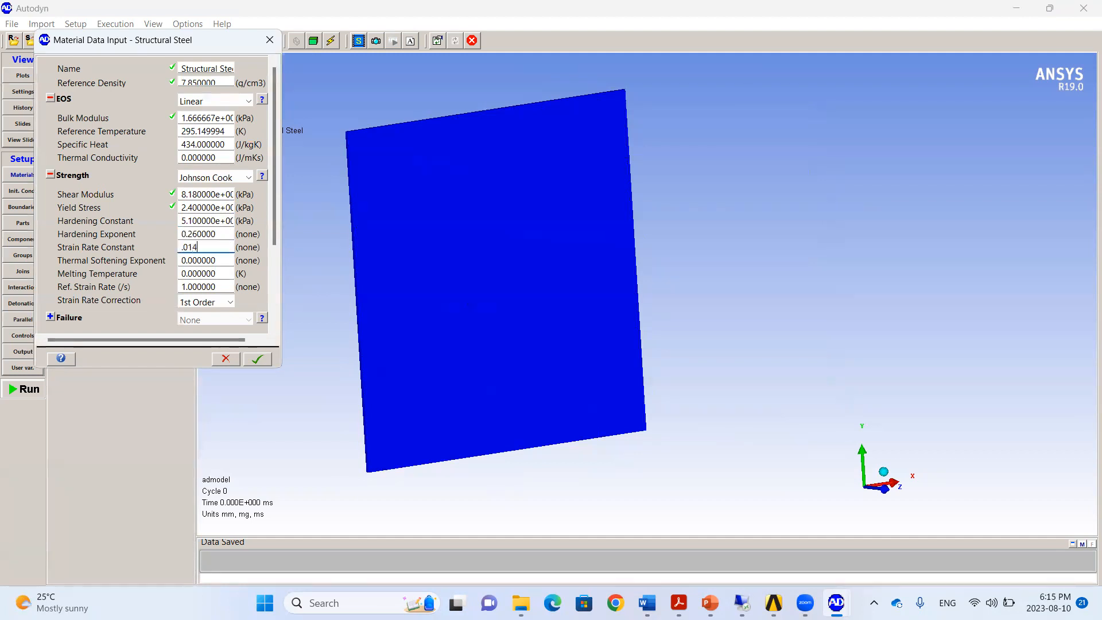
{"action": "key", "text": "Tab"}
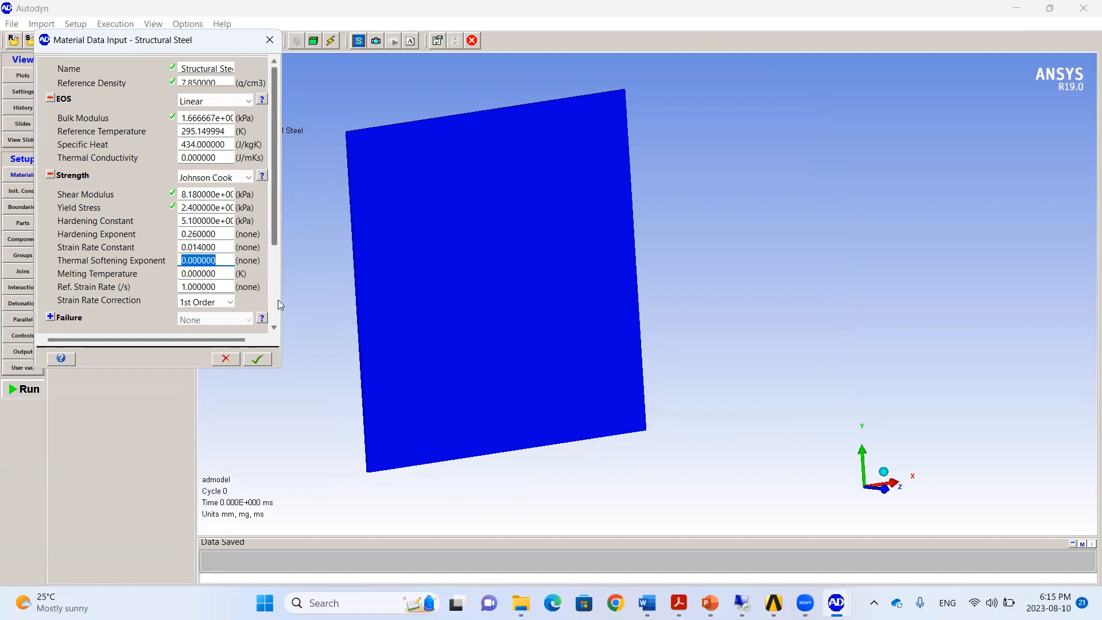
{"action": "type", "text": "1.03"}
{"action": "key", "text": "Tab"}
{"action": "type", "text": "1790"}
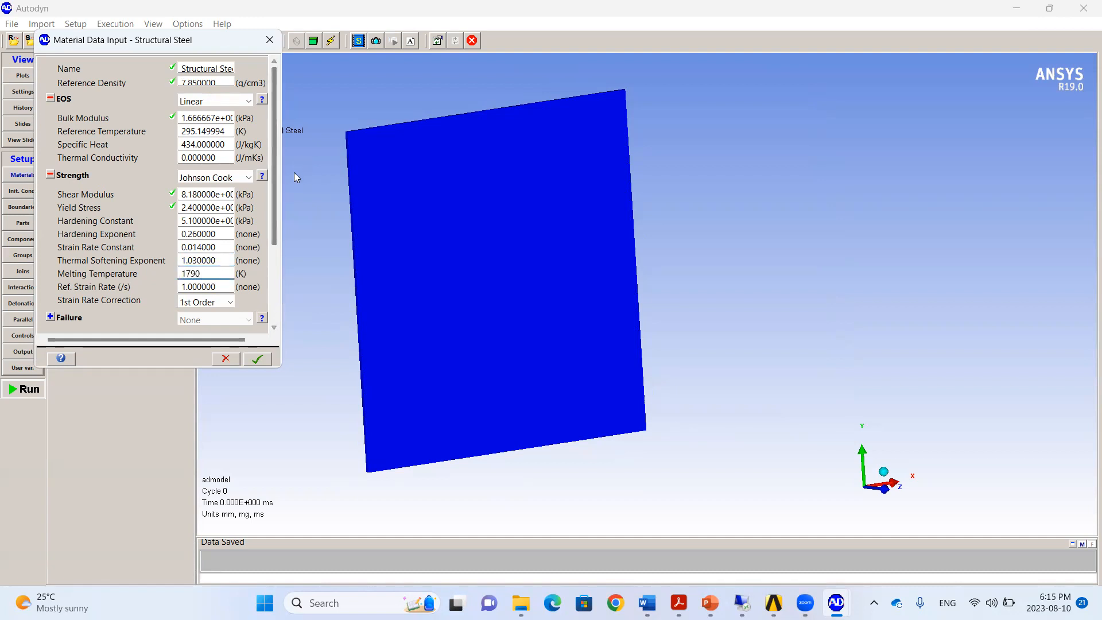
Set the steel's failure model to Plastic Strain with a plastic strain of 0.2
{"action": "left_click_drag", "start_coordinate": [274, 158], "coordinate": [274, 216]}
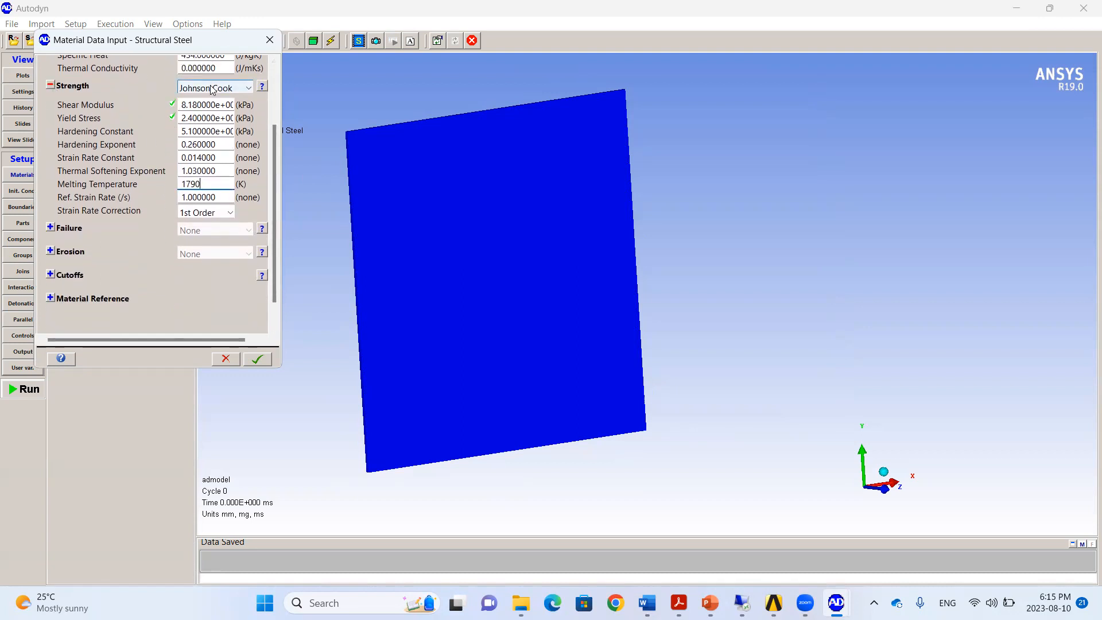
{"action": "left_click", "coordinate": [50, 227]}
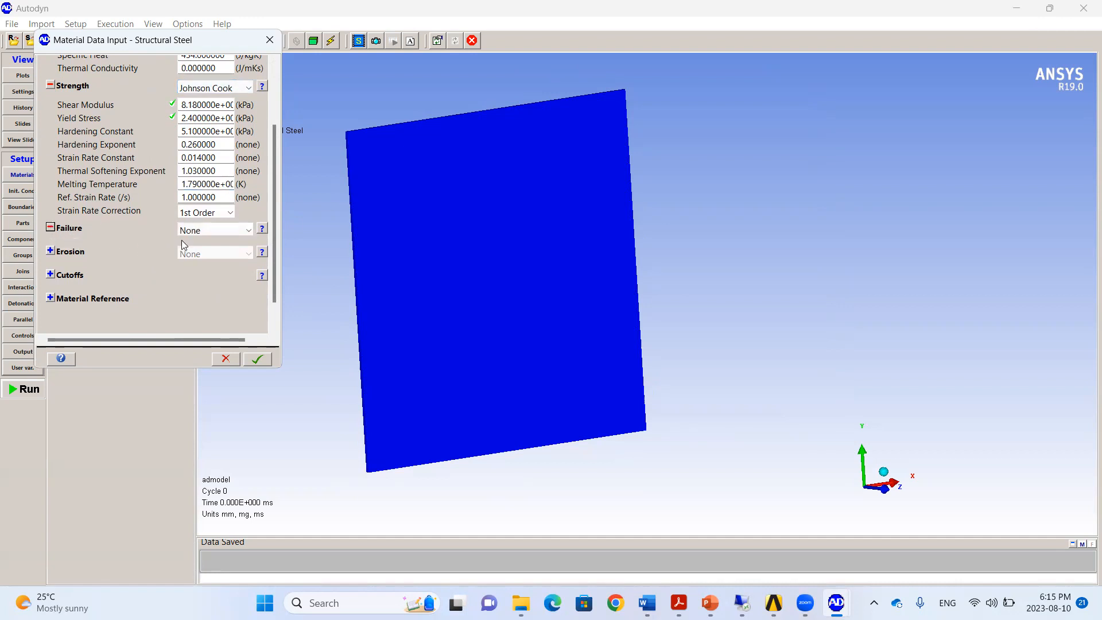
{"action": "left_click", "coordinate": [248, 232]}
{"action": "left_click", "coordinate": [215, 272]}
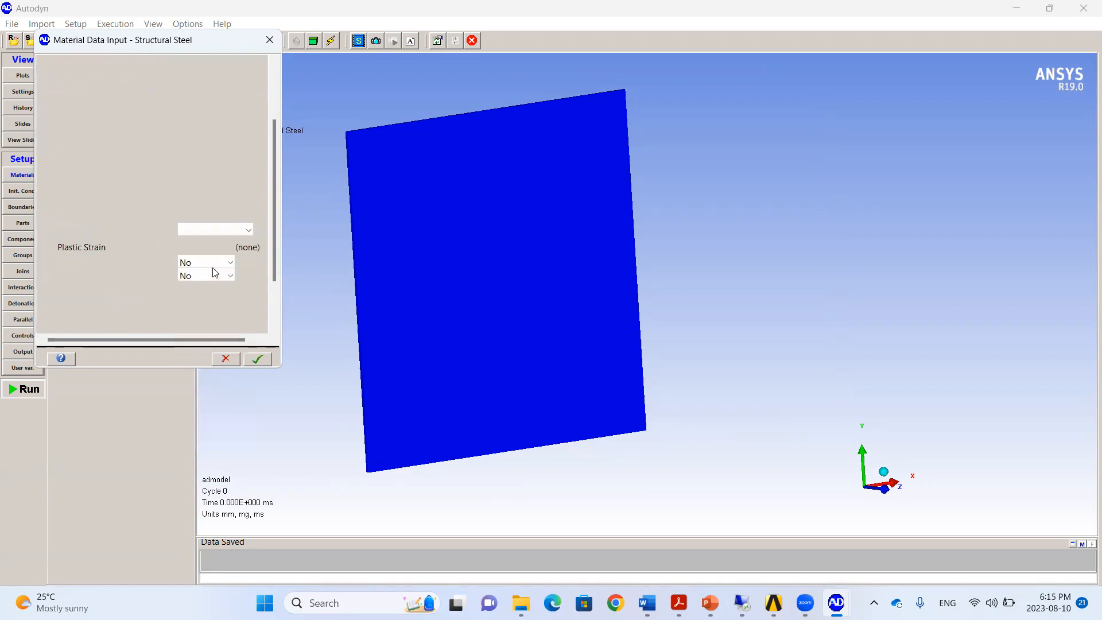
{"action": "left_click_drag", "start_coordinate": [182, 247], "coordinate": [266, 249]}
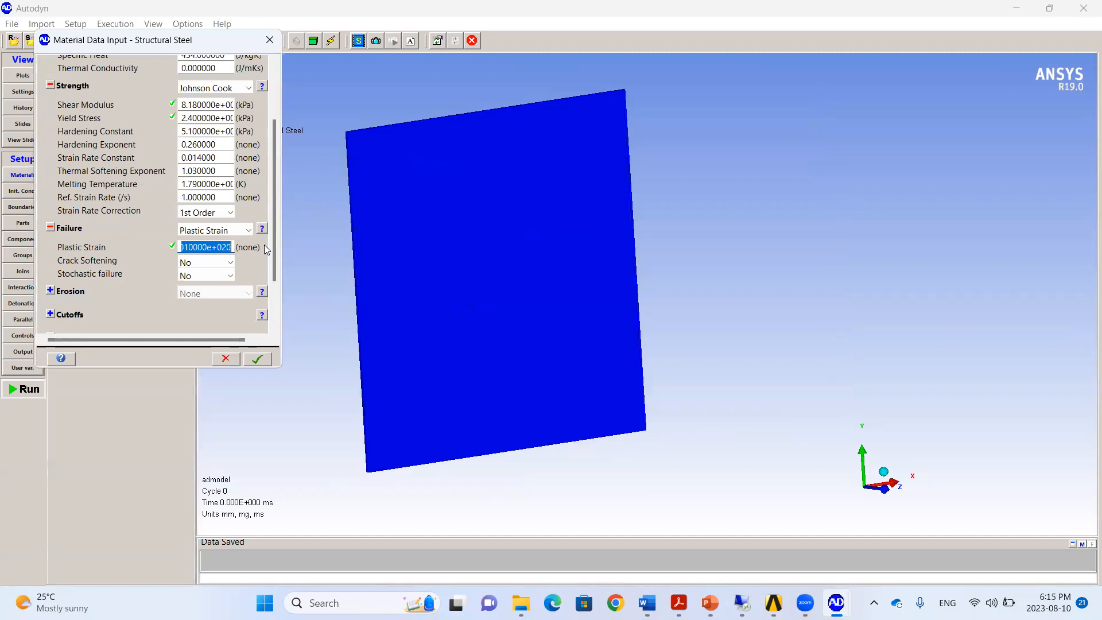
{"action": "type", "text": ".2"}
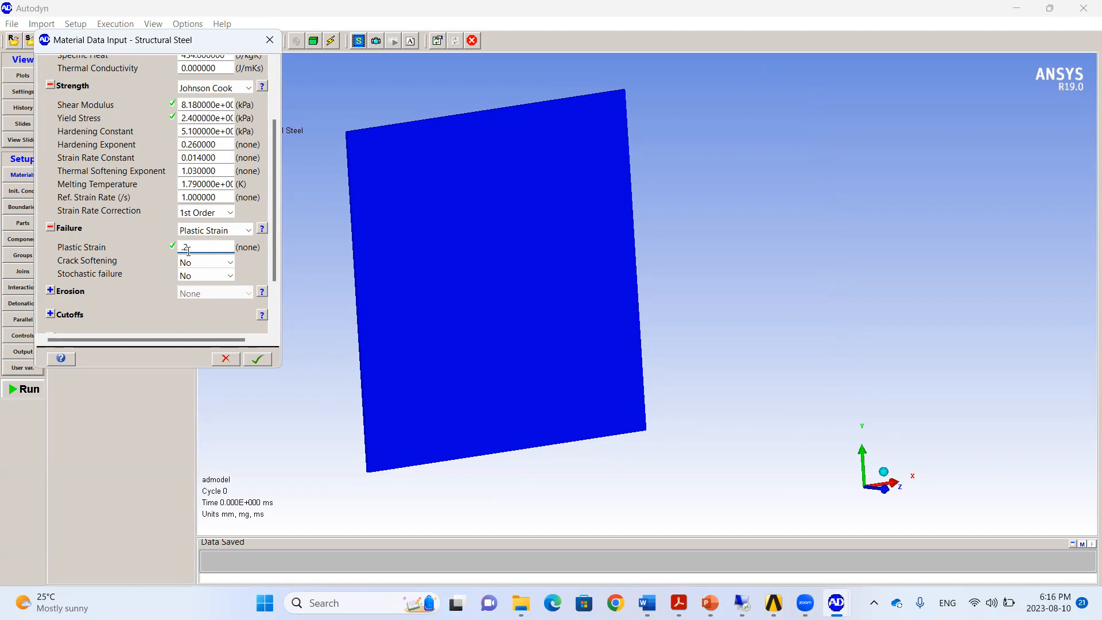
Set the steel's erosion model to Plastic Strain with an erosion strain of 0.2, and open the Cutoffs settings
{"action": "left_click", "coordinate": [50, 290]}
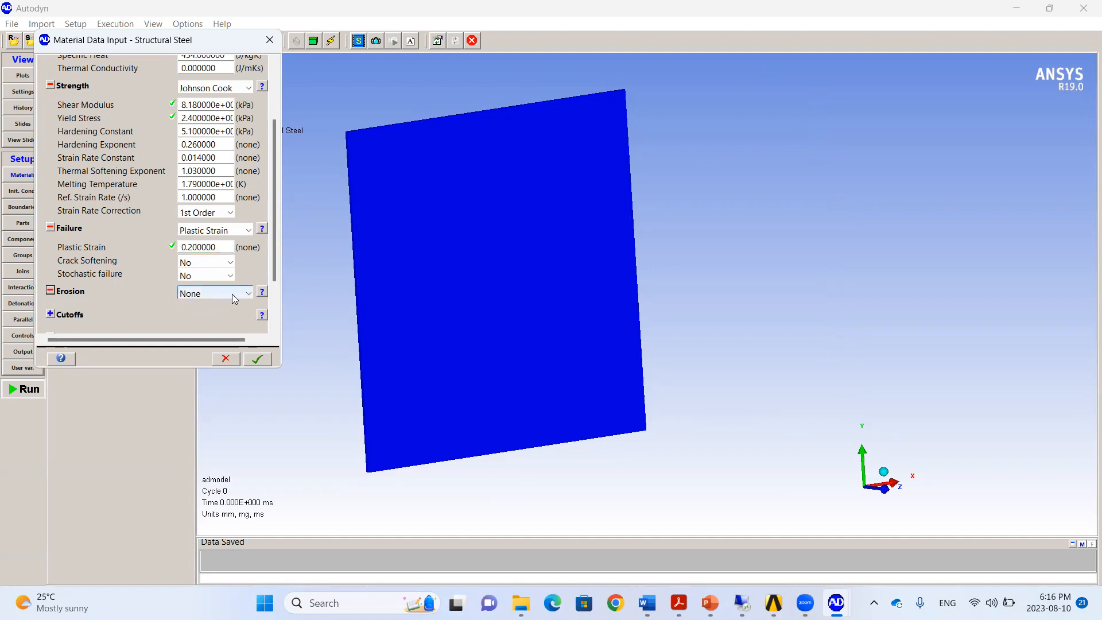
{"action": "left_click", "coordinate": [232, 294]}
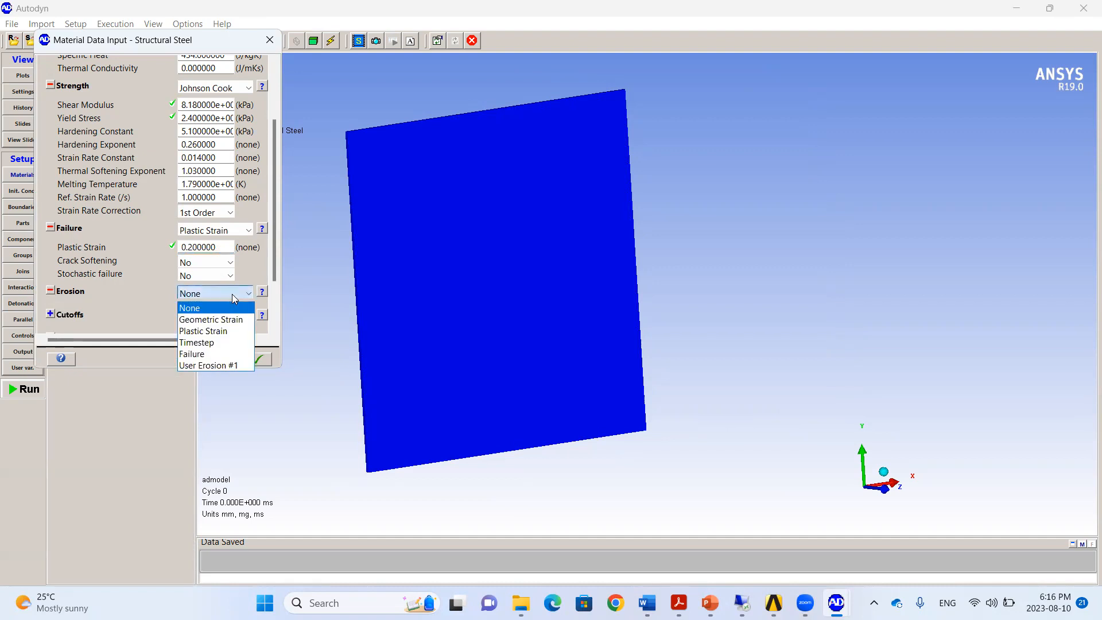
{"action": "left_click", "coordinate": [214, 332]}
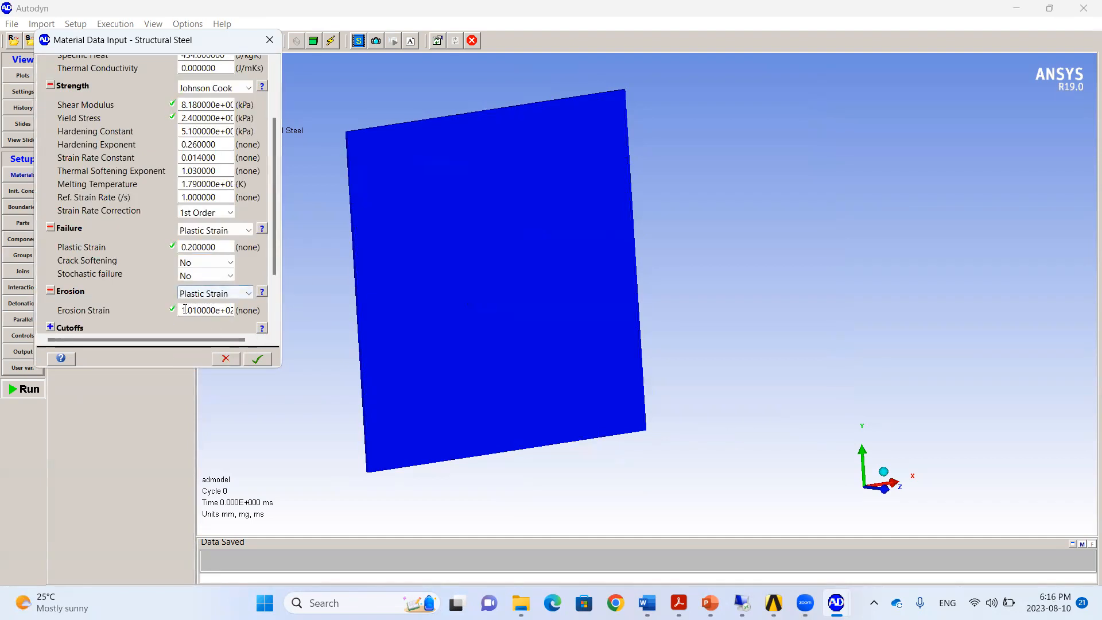
{"action": "double_click", "coordinate": [185, 309]}
{"action": "type", "text": ".2"}
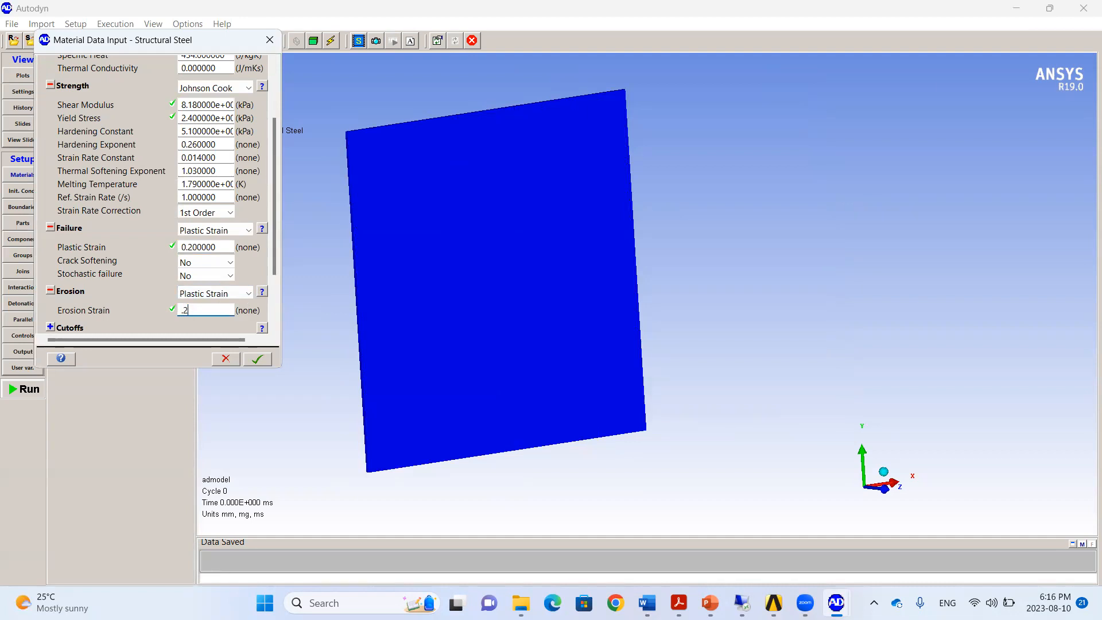
{"action": "left_click", "coordinate": [51, 326]}
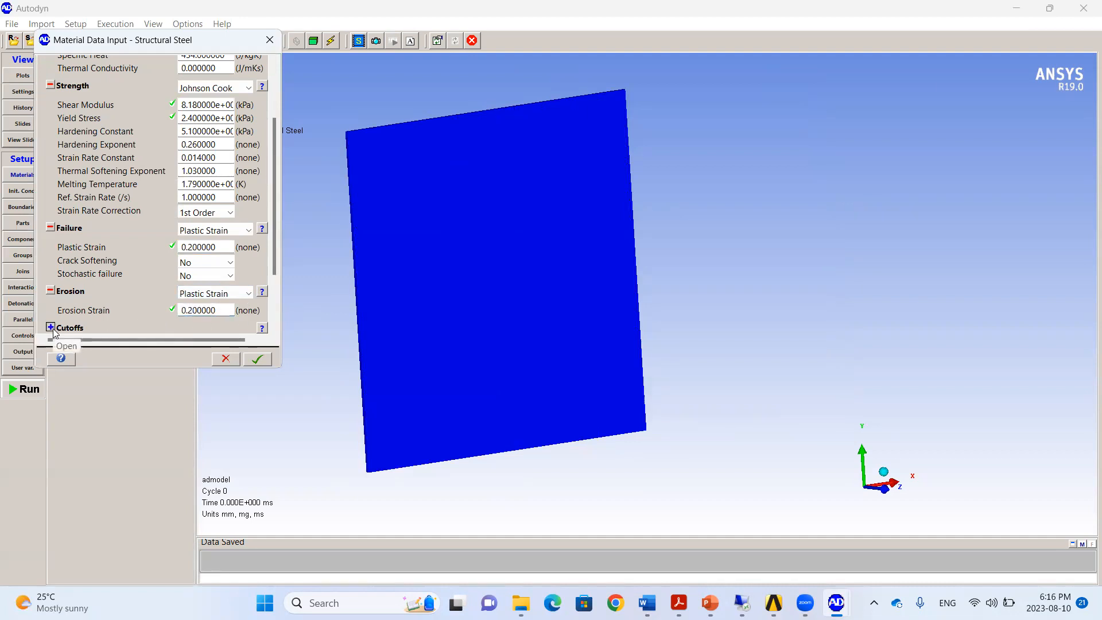
Set the structural steel's maximum expansion cutoff to 0.25 and apply the material data
{"action": "left_click_drag", "start_coordinate": [272, 208], "coordinate": [279, 247]}
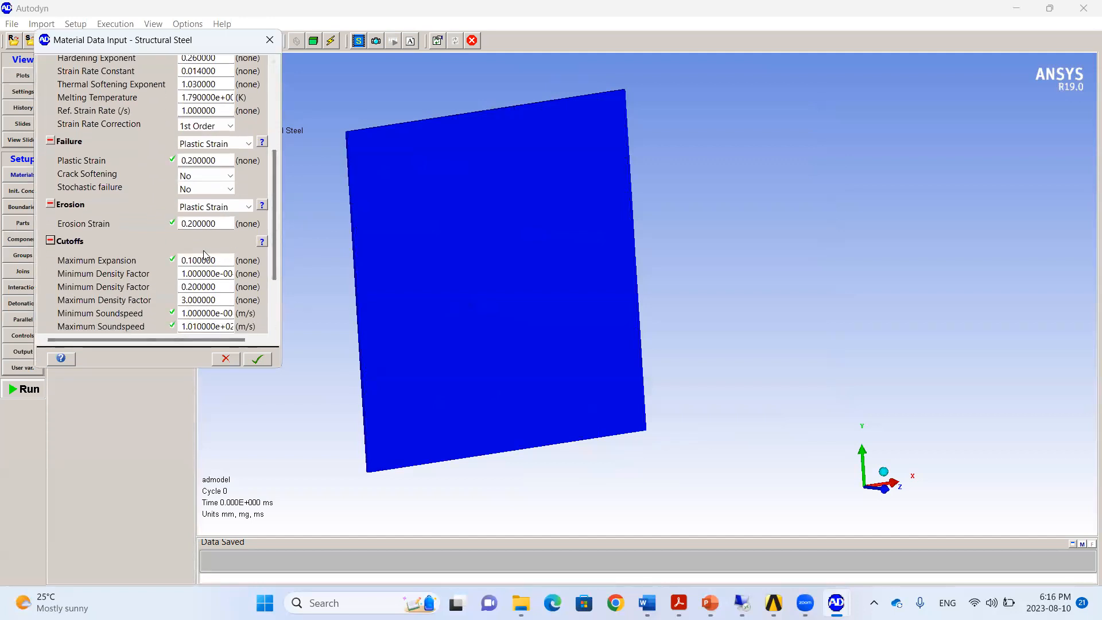
{"action": "double_click", "coordinate": [223, 261]}
{"action": "type", "text": ".25"}
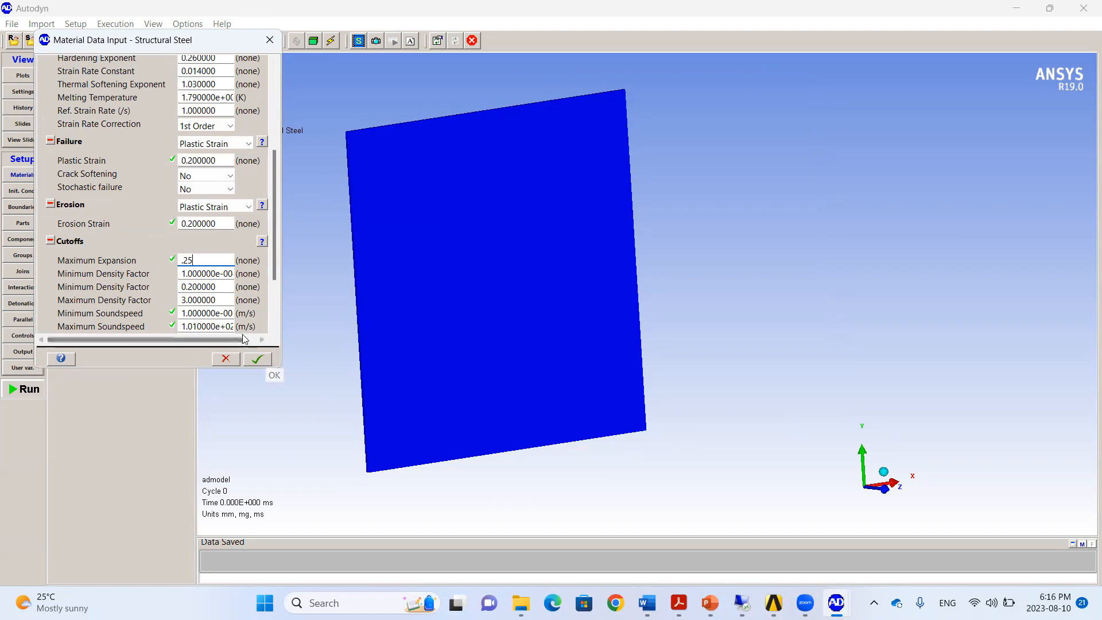
{"action": "left_click", "coordinate": [257, 360]}
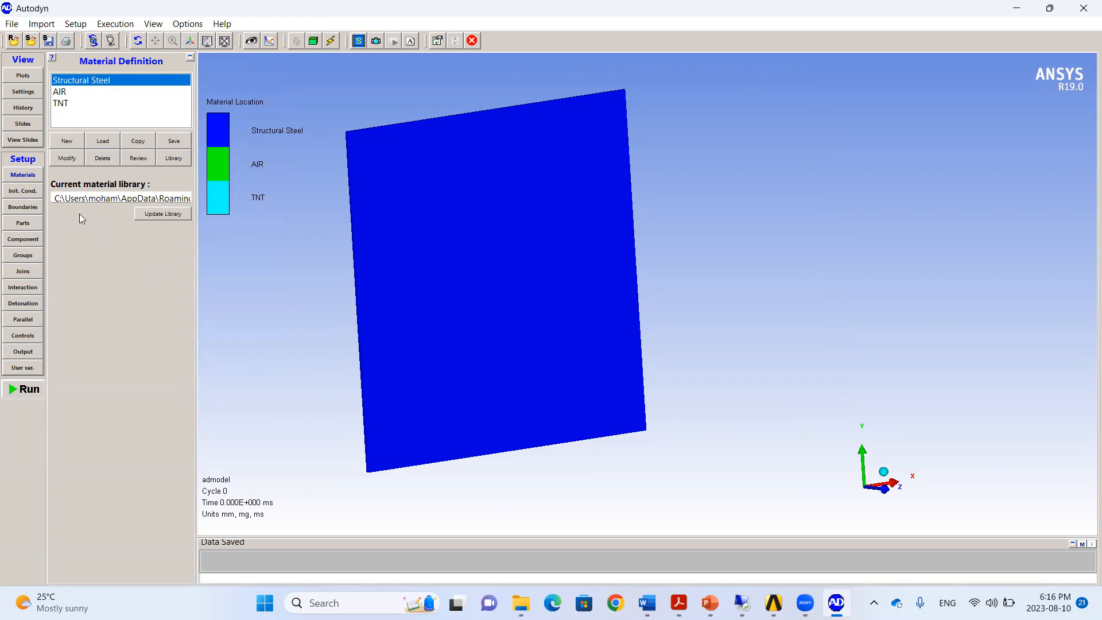
Create a new part named domain with the Euler 3D multi-material solver, defined through the part wizard
{"action": "left_click", "coordinate": [25, 224]}
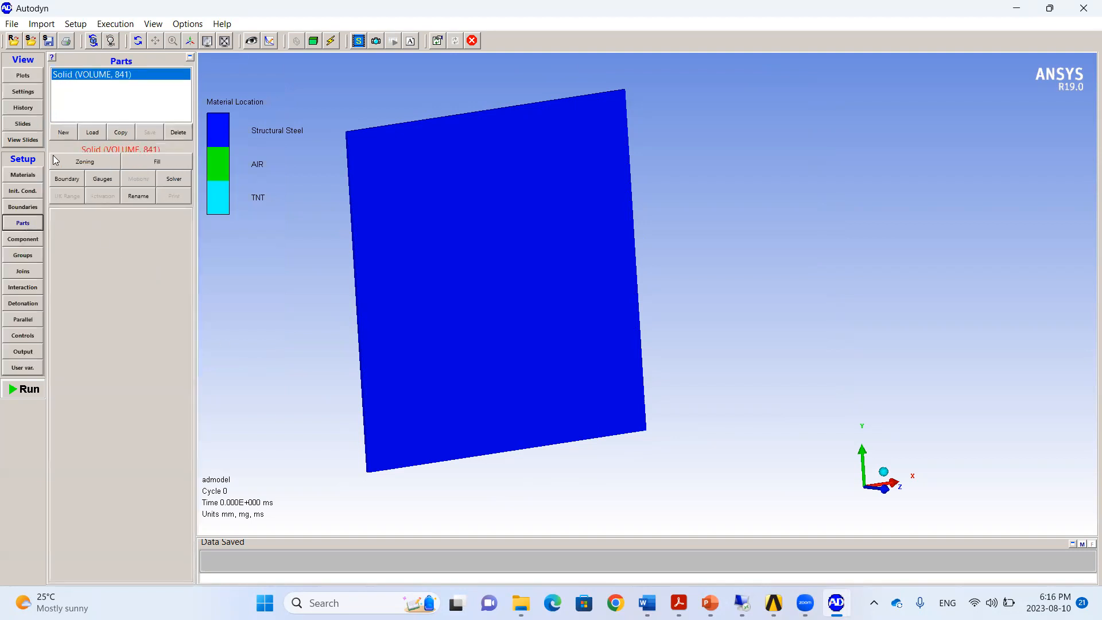
{"action": "left_click", "coordinate": [64, 132]}
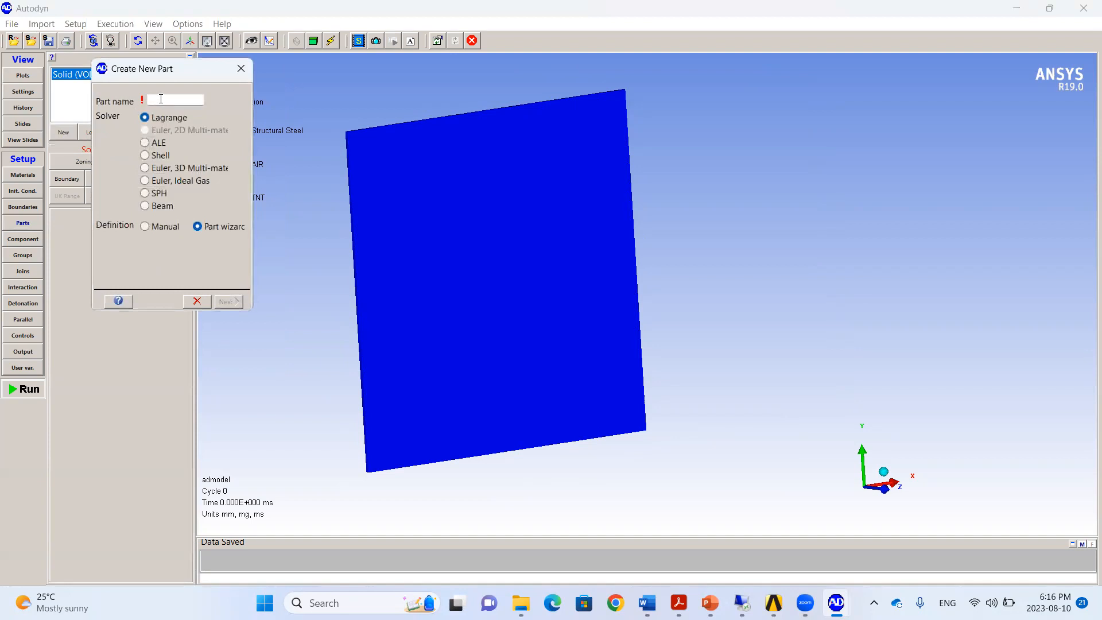
{"action": "left_click", "coordinate": [161, 100]}
{"action": "type", "text": "domain"}
{"action": "left_click", "coordinate": [145, 169]}
{"action": "left_click", "coordinate": [227, 302]}
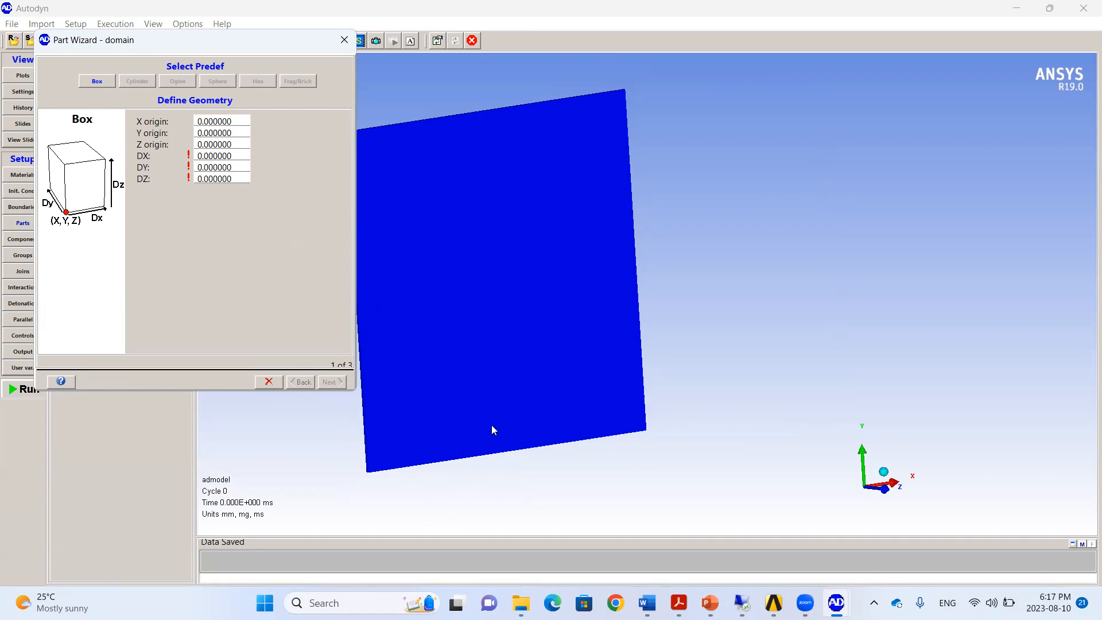
Place the domain box's origin at X -100 and Z -1000, keeping Y at 0
{"action": "double_click", "coordinate": [236, 122]}
{"action": "type", "text": "-100"}
{"action": "key", "text": "Tab"}
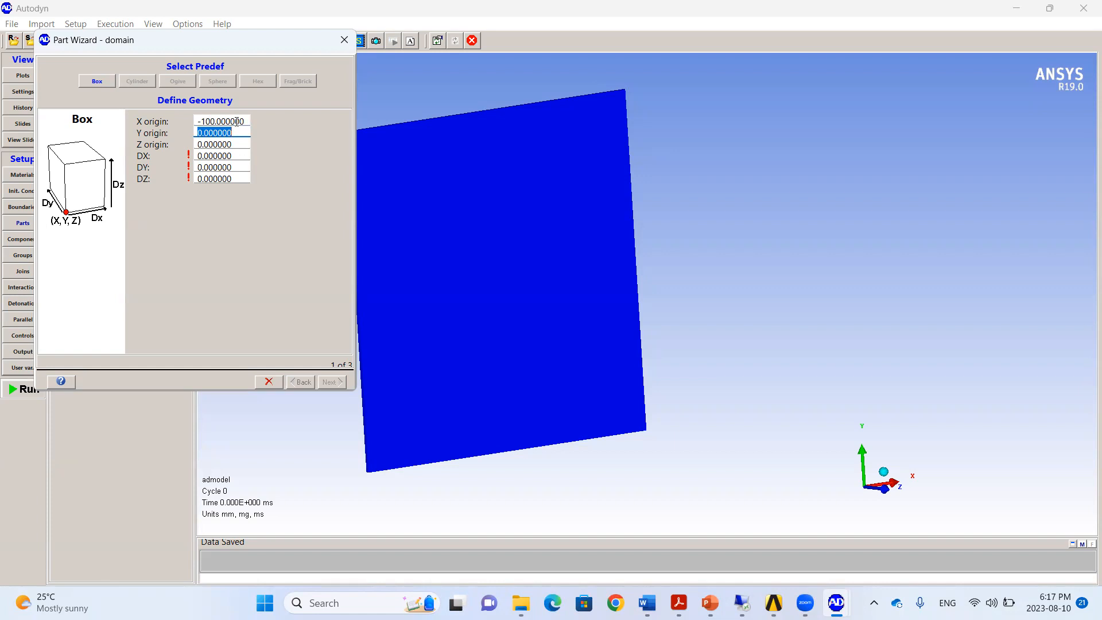
{"action": "key", "text": "Tab"}
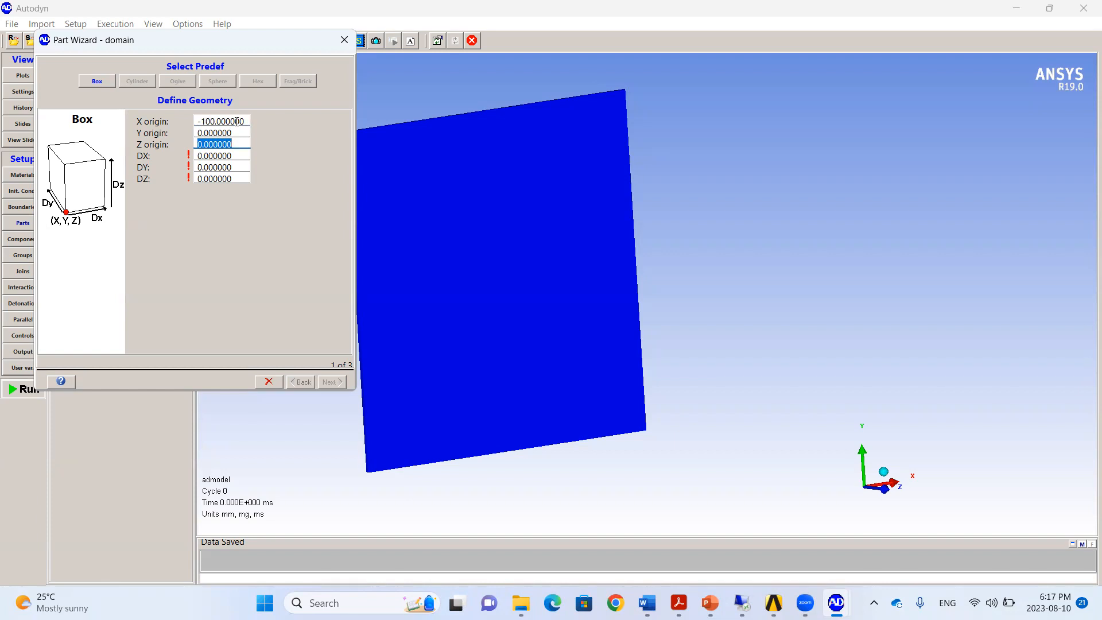
{"action": "type", "text": "-1000"}
{"action": "key", "text": "Tab"}
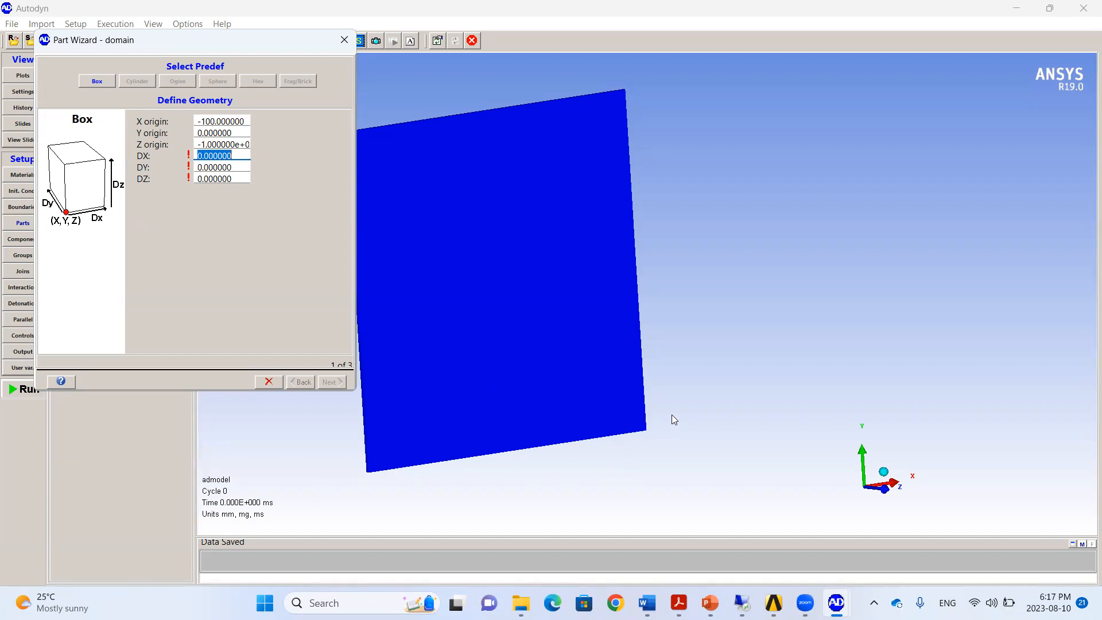
Size the domain box with DX 1200, DY 1100 and DZ 3000, and continue to the zoning definition
{"action": "type", "text": "1200"}
{"action": "key", "text": "Tab"}
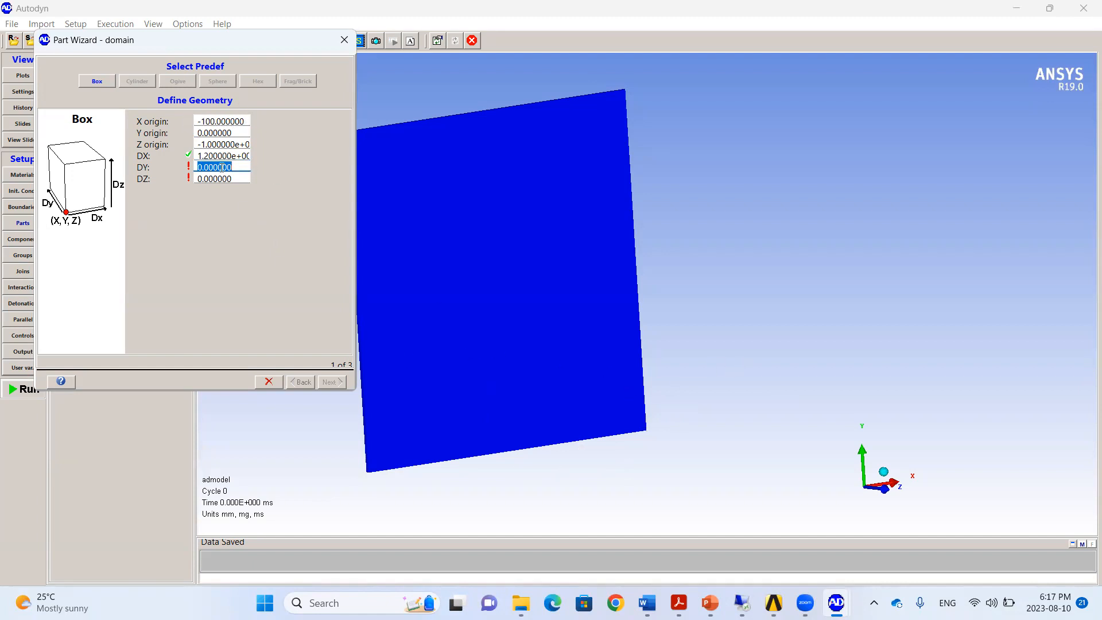
{"action": "type", "text": "11"}
{"action": "key", "text": "Tab"}
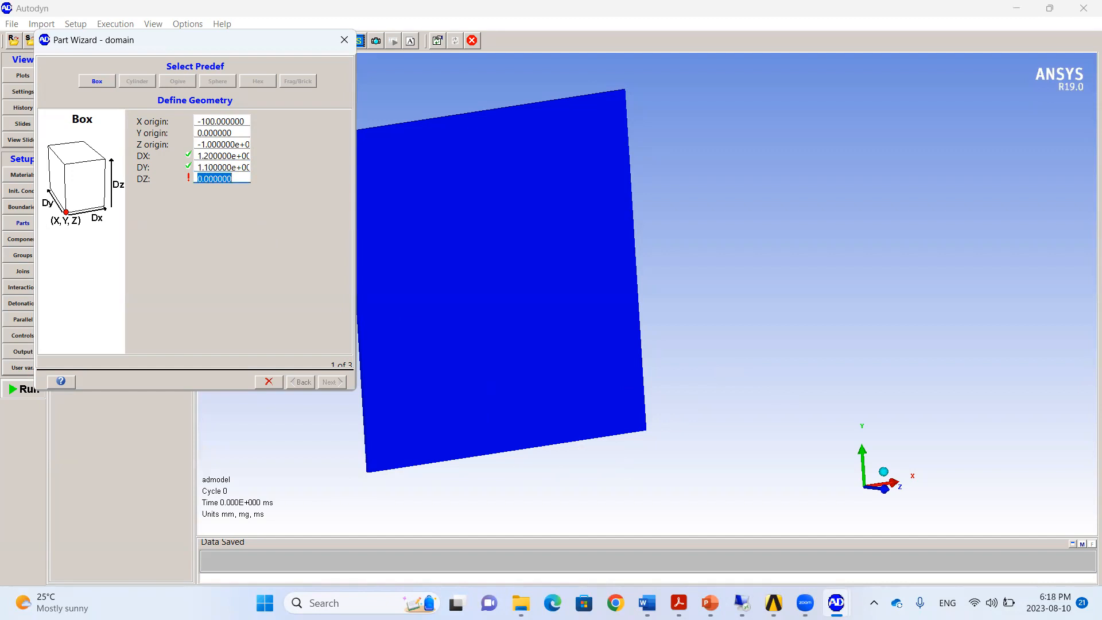
{"action": "type", "text": "3000"}
{"action": "key", "text": "Tab"}
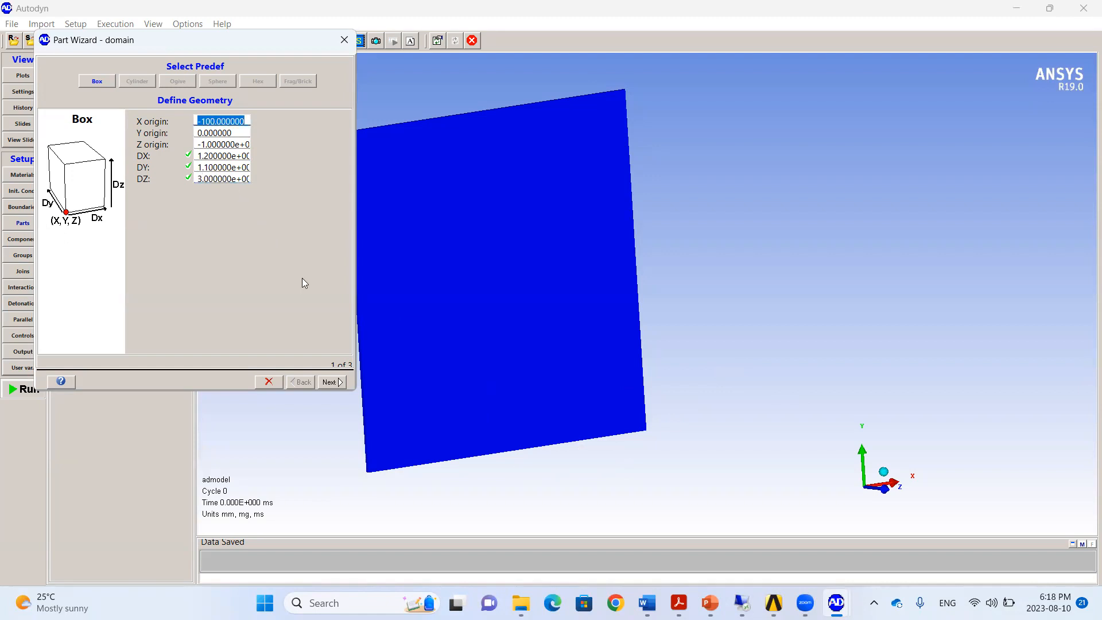
{"action": "left_click", "coordinate": [332, 381]}
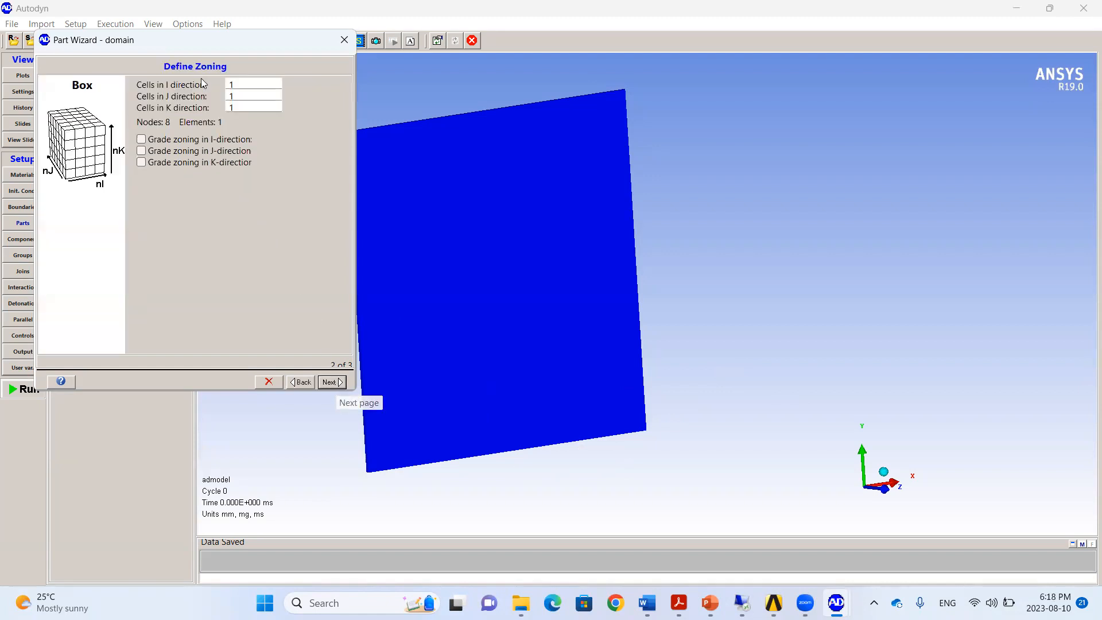
Zone the domain with 120 cells in I, 110 in J and 300 in K, and continue to the fill settings
{"action": "left_click", "coordinate": [238, 83]}
{"action": "double_click", "coordinate": [237, 82]}
{"action": "type", "text": "120"}
{"action": "key", "text": "Tab"}
{"action": "type", "text": "110"}
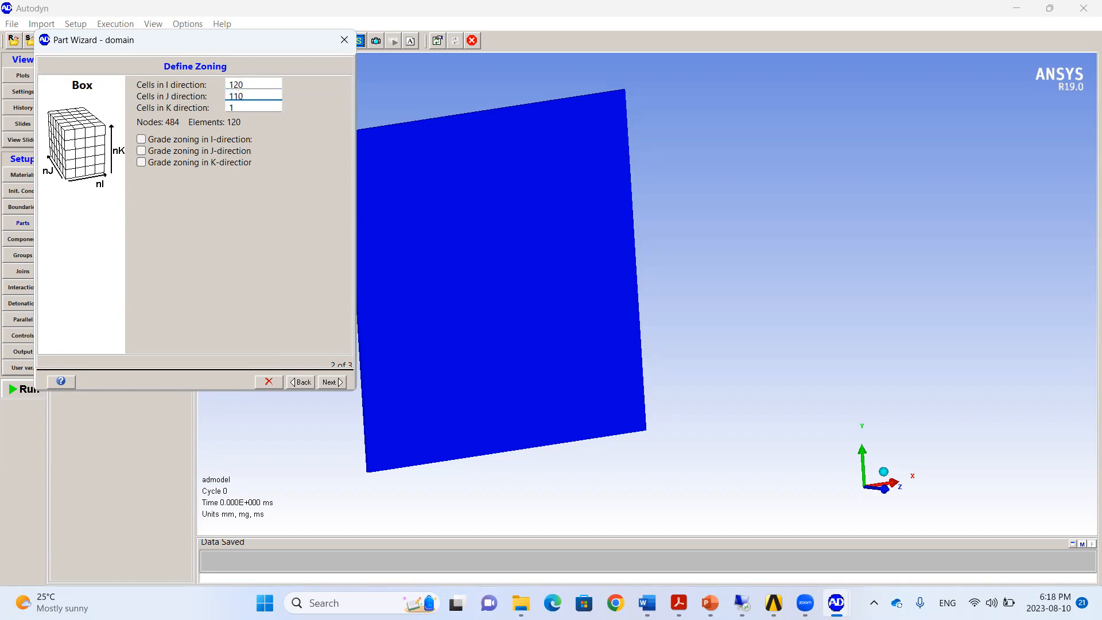
{"action": "key", "text": "Tab"}
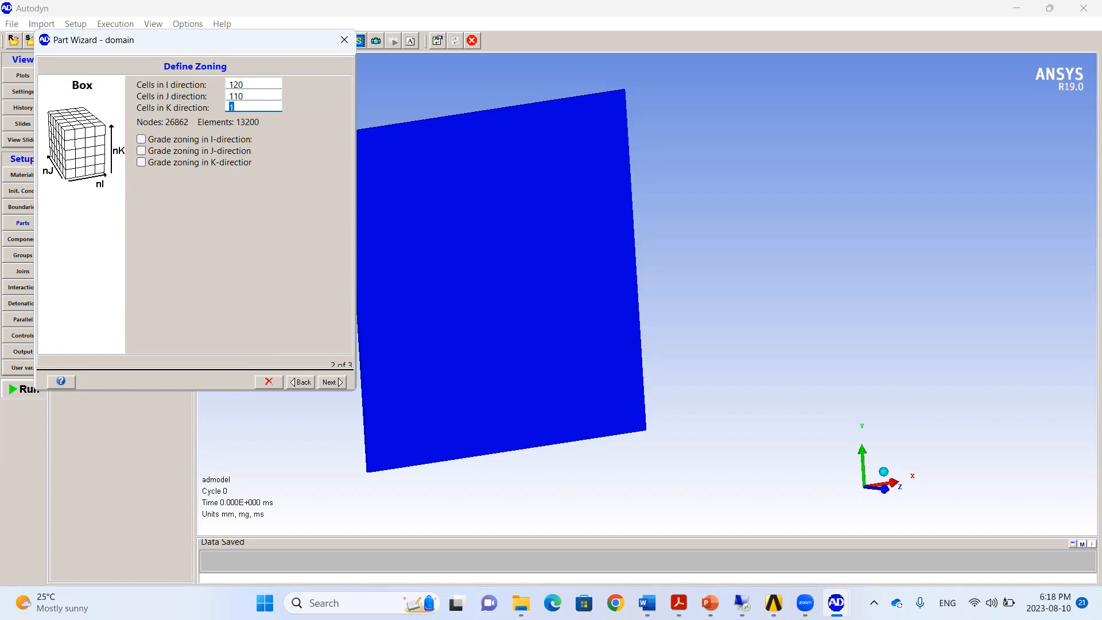
{"action": "type", "text": "300"}
{"action": "key", "text": "Tab"}
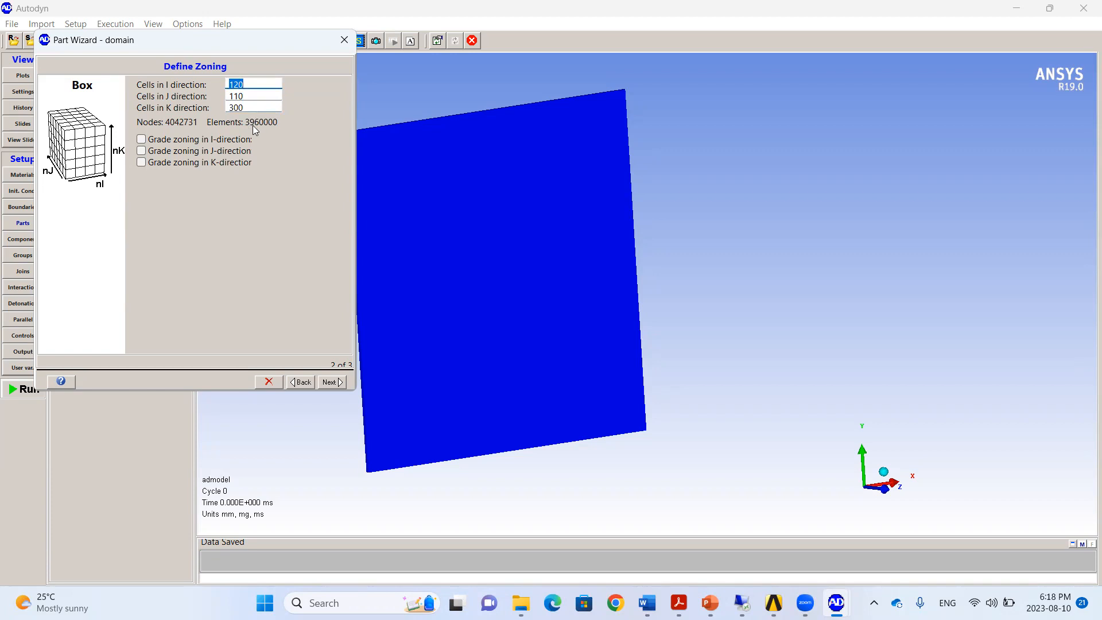
{"action": "left_click", "coordinate": [332, 382]}
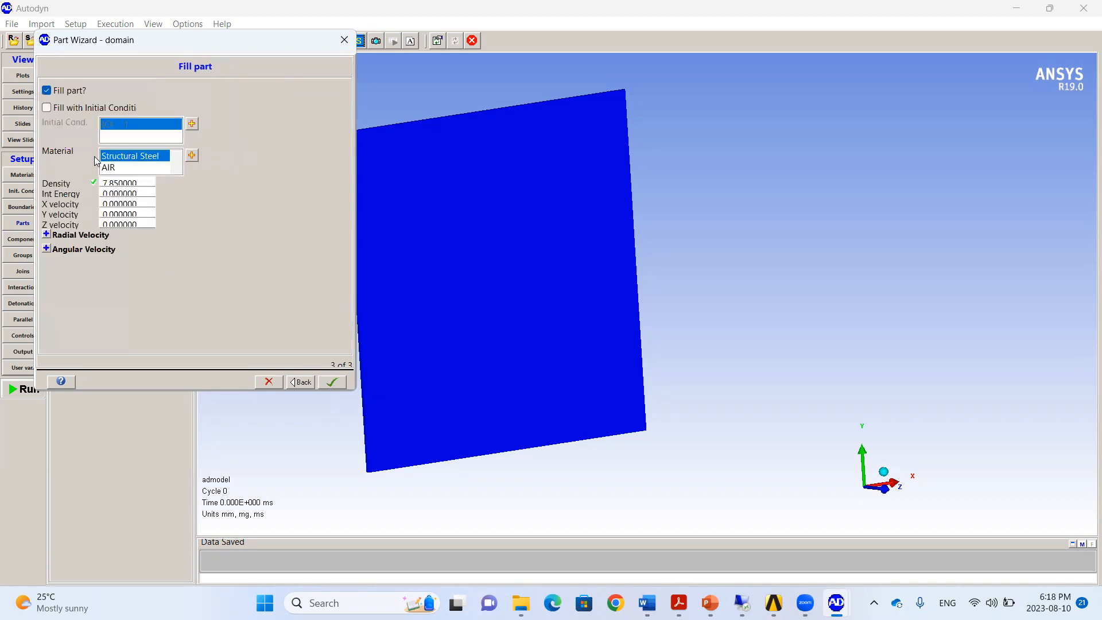
Fill the domain with AIR at an internal energy of 2.068e5 and finish creating the part
{"action": "left_click", "coordinate": [113, 168]}
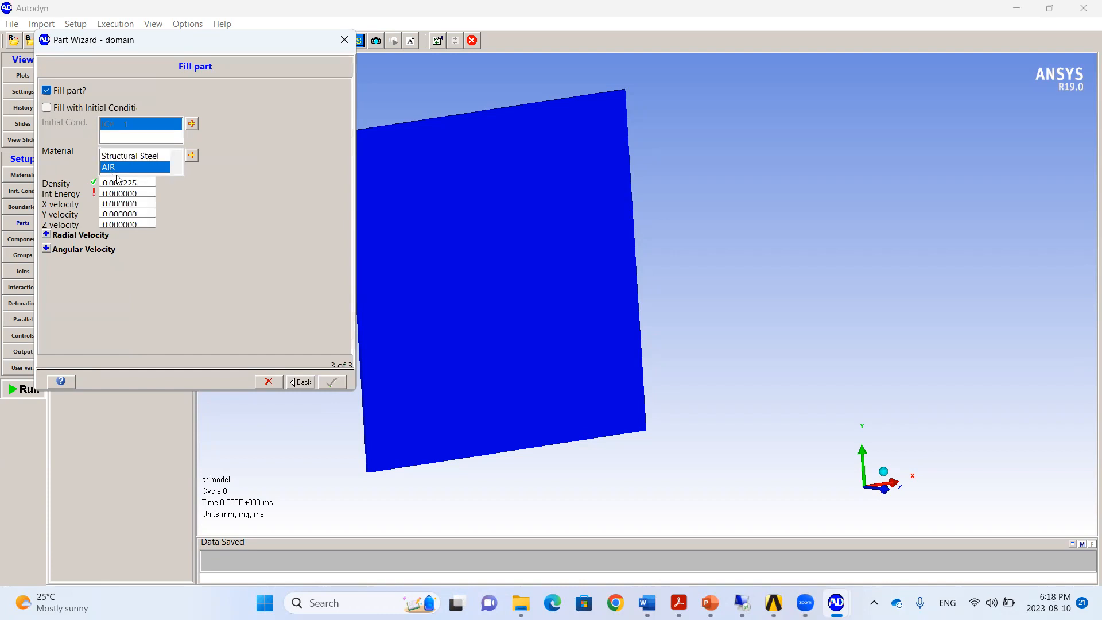
{"action": "double_click", "coordinate": [134, 193]}
{"action": "type", "text": "2.068e5"}
{"action": "key", "text": "Tab"}
{"action": "left_click", "coordinate": [333, 383]}
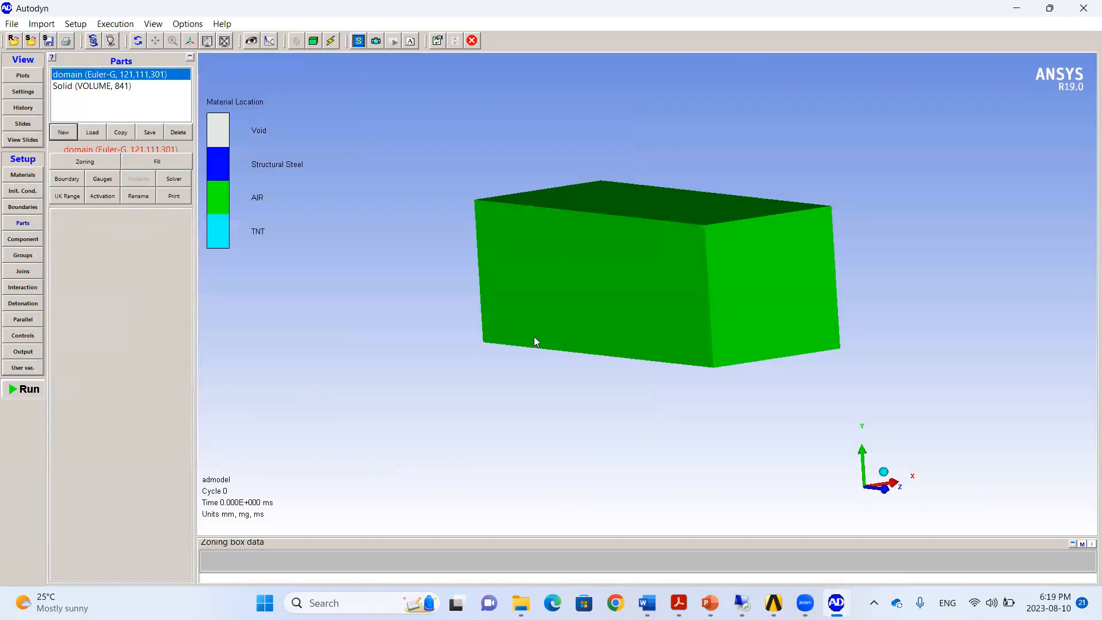
Lower the material location plot's opacity to about 0.54 and view the steel plate inside the air domain
{"action": "left_click_drag", "start_coordinate": [547, 316], "coordinate": [556, 364]}
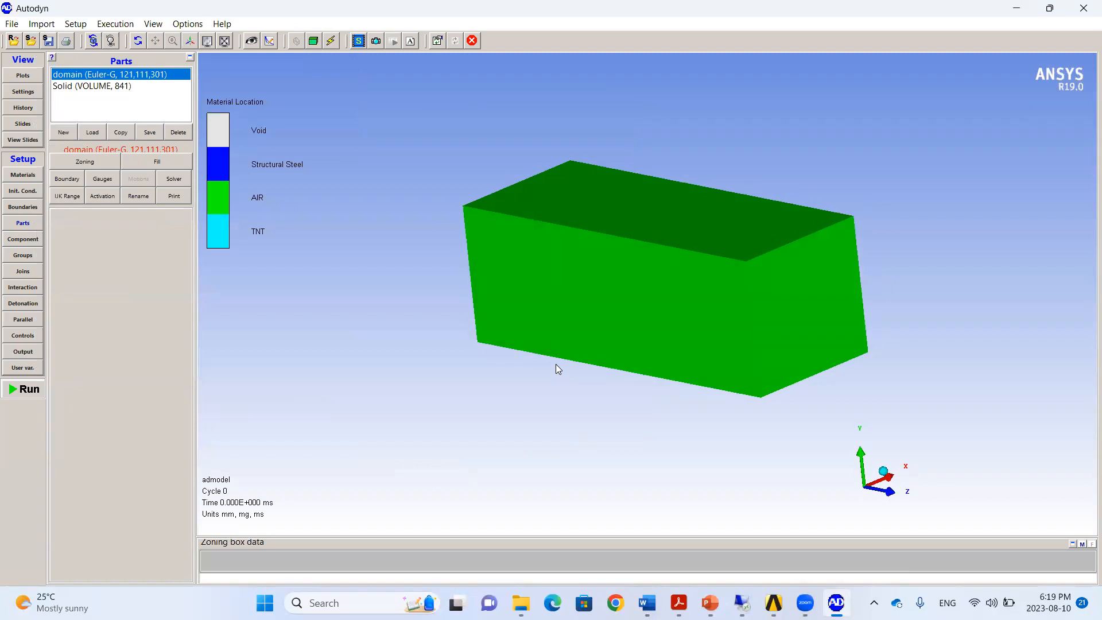
{"action": "left_click", "coordinate": [23, 75]}
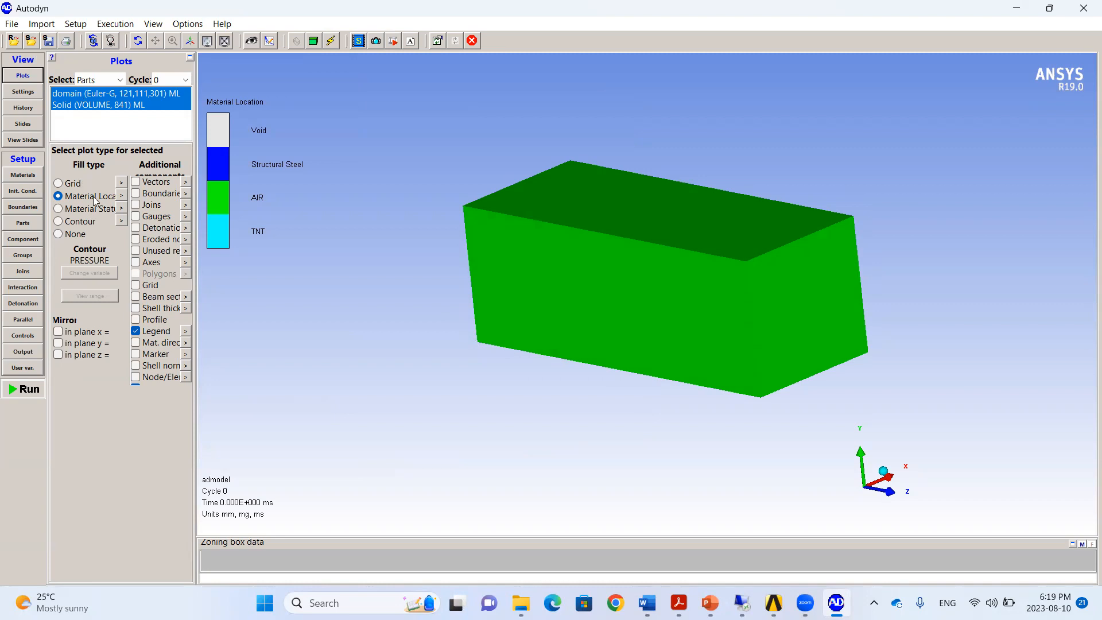
{"action": "left_click", "coordinate": [121, 196]}
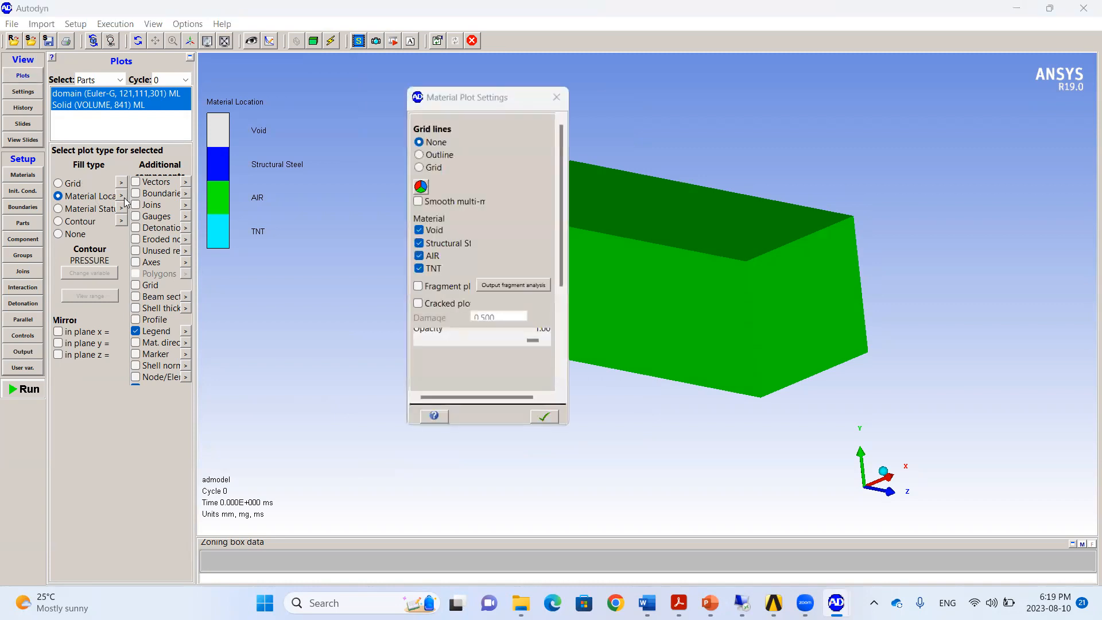
{"action": "left_click_drag", "start_coordinate": [532, 340], "coordinate": [466, 343]}
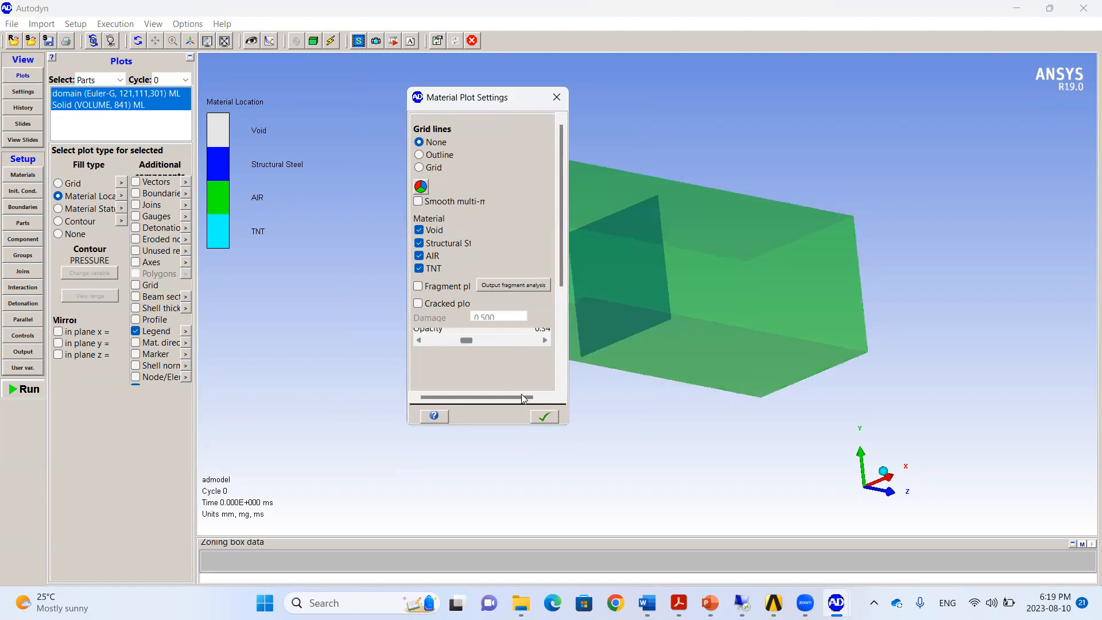
{"action": "left_click", "coordinate": [545, 416]}
{"action": "left_click_drag", "start_coordinate": [514, 286], "coordinate": [536, 245]}
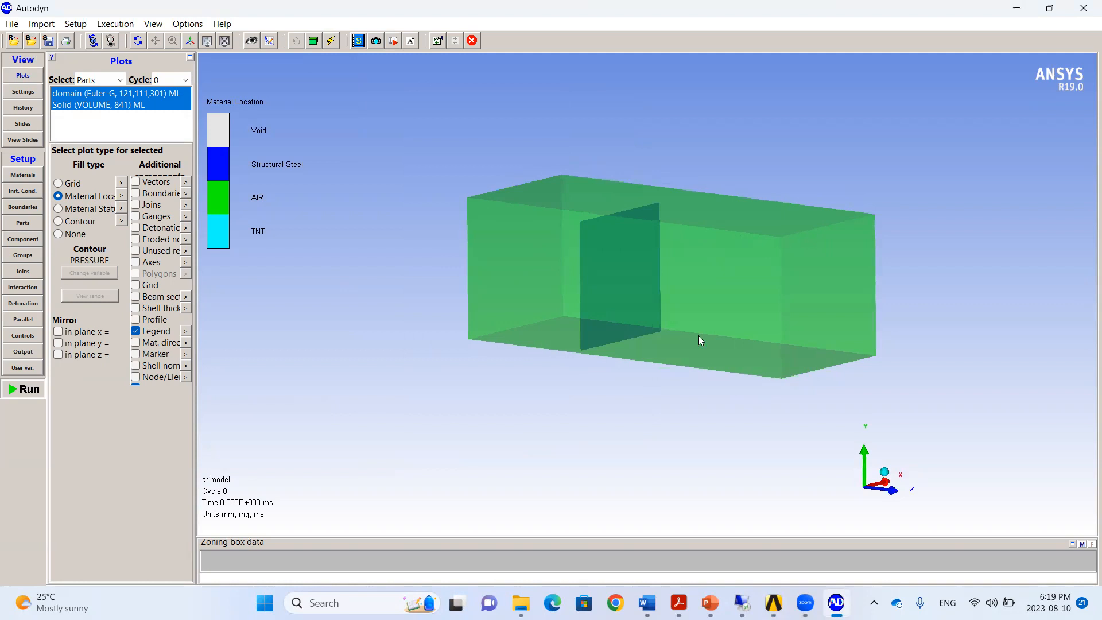
{"action": "left_click_drag", "start_coordinate": [733, 369], "coordinate": [735, 379]}
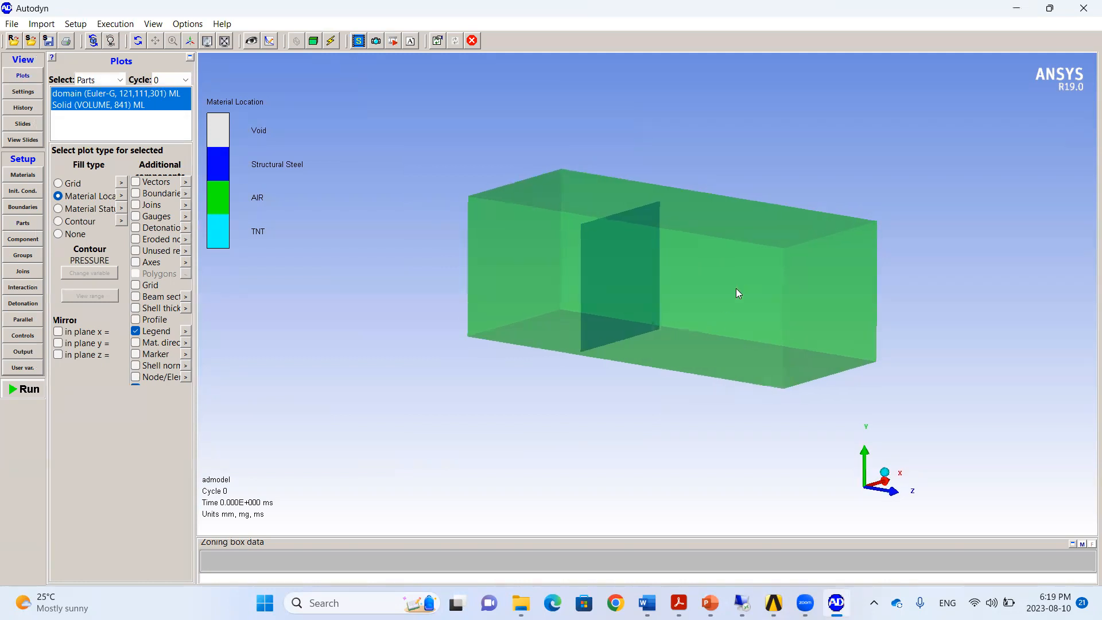
Load the remap file explosion.fil from the Desktop as a read datafile for filling the domain part
{"action": "left_click", "coordinate": [22, 223]}
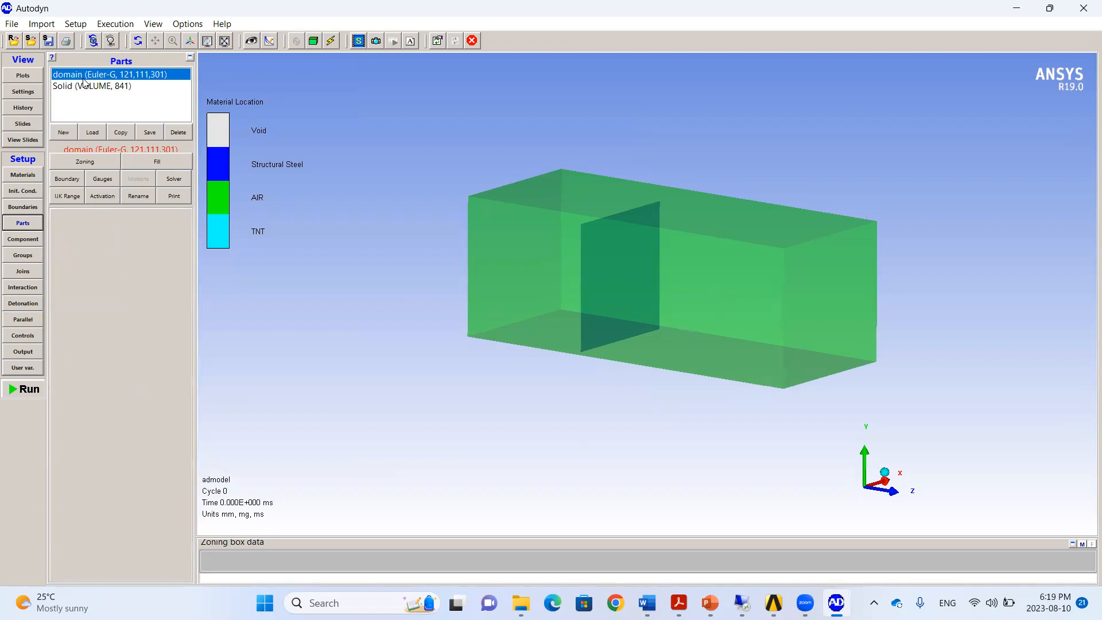
{"action": "left_click", "coordinate": [159, 162]}
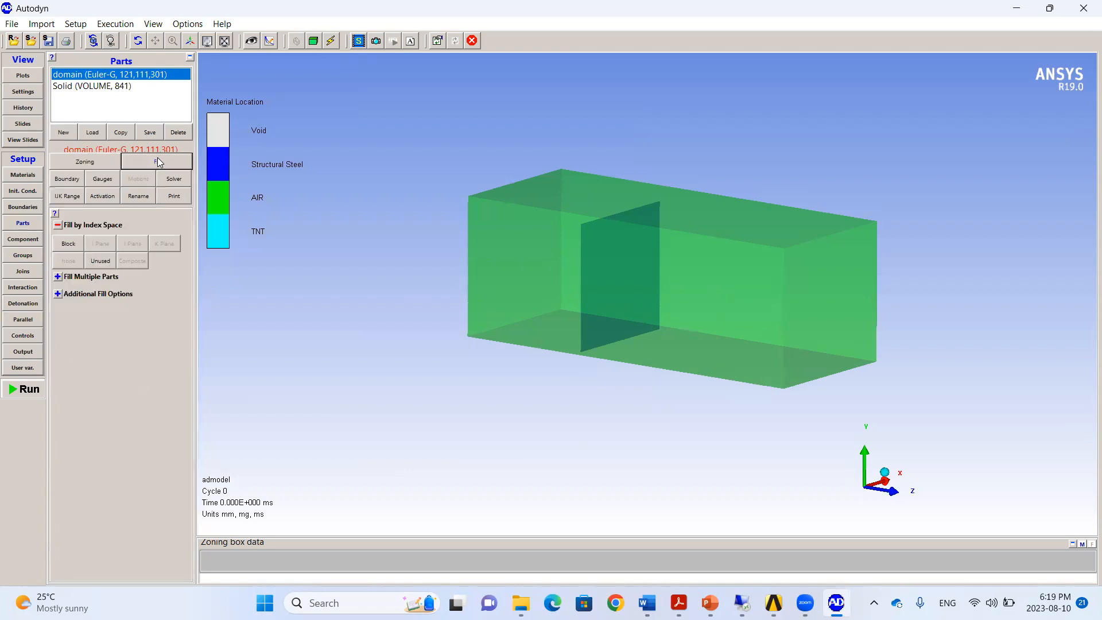
{"action": "left_click", "coordinate": [58, 294]}
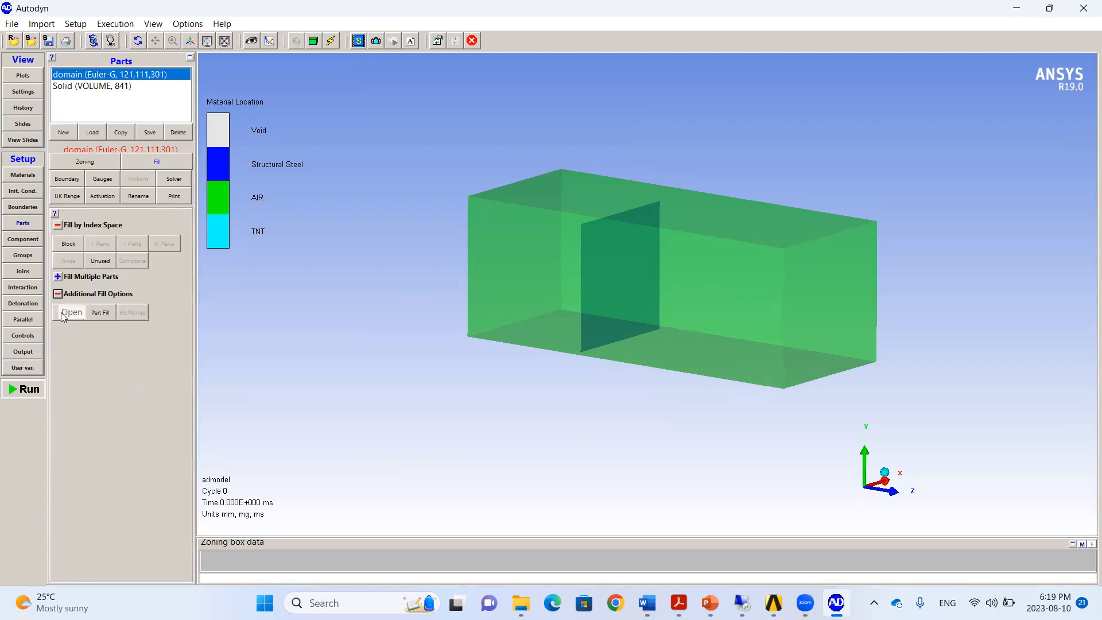
{"action": "left_click", "coordinate": [68, 313]}
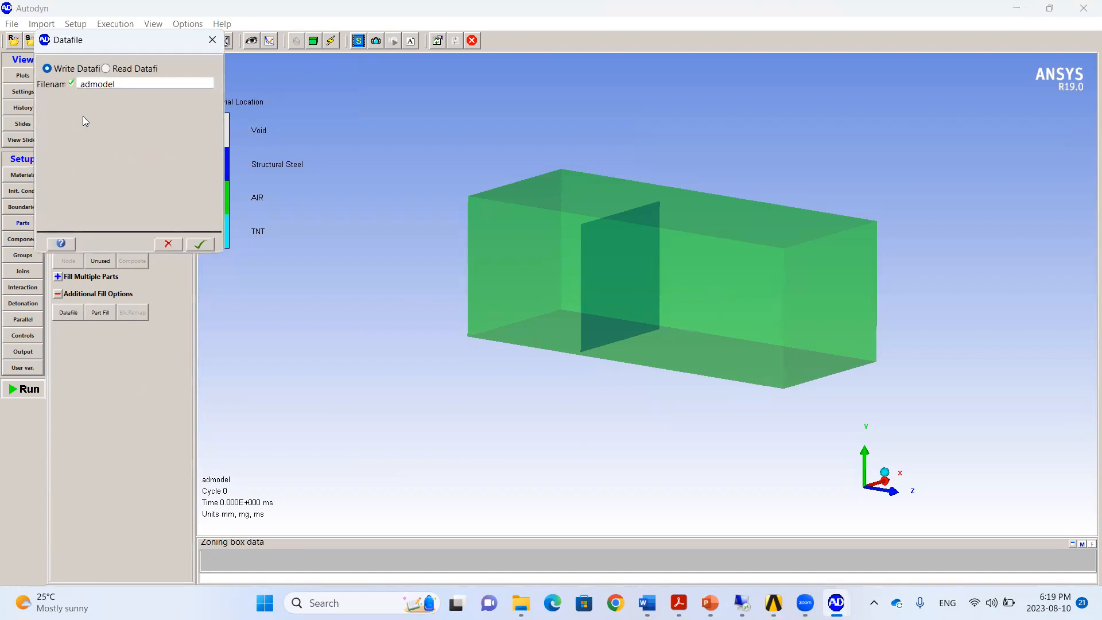
{"action": "left_click", "coordinate": [106, 69]}
{"action": "left_click", "coordinate": [219, 84]}
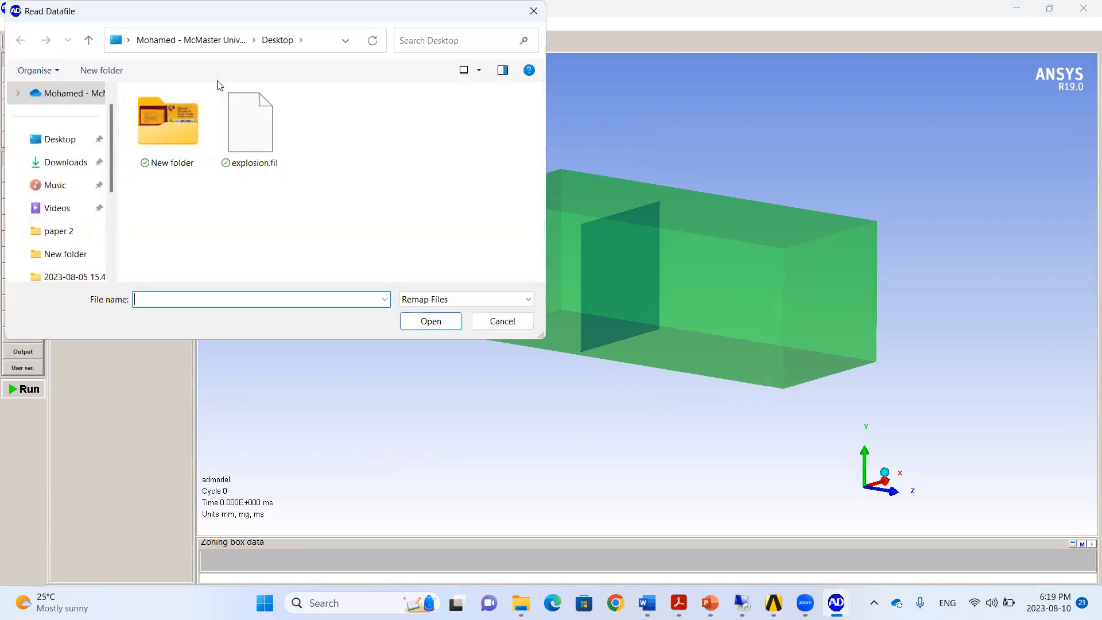
{"action": "left_click", "coordinate": [256, 121]}
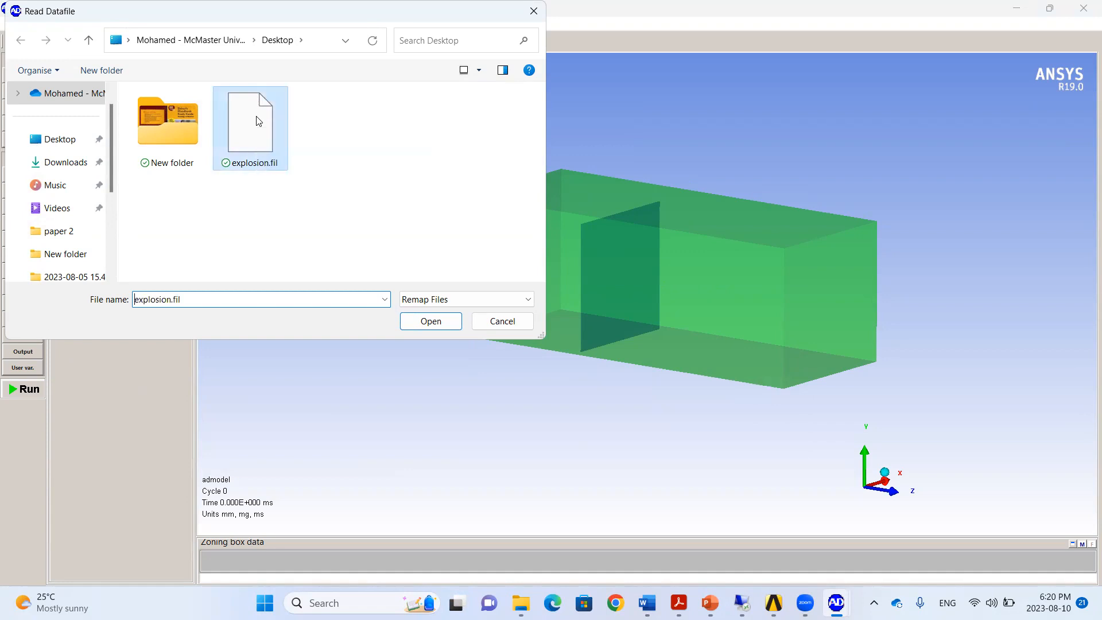
{"action": "left_click", "coordinate": [431, 322]}
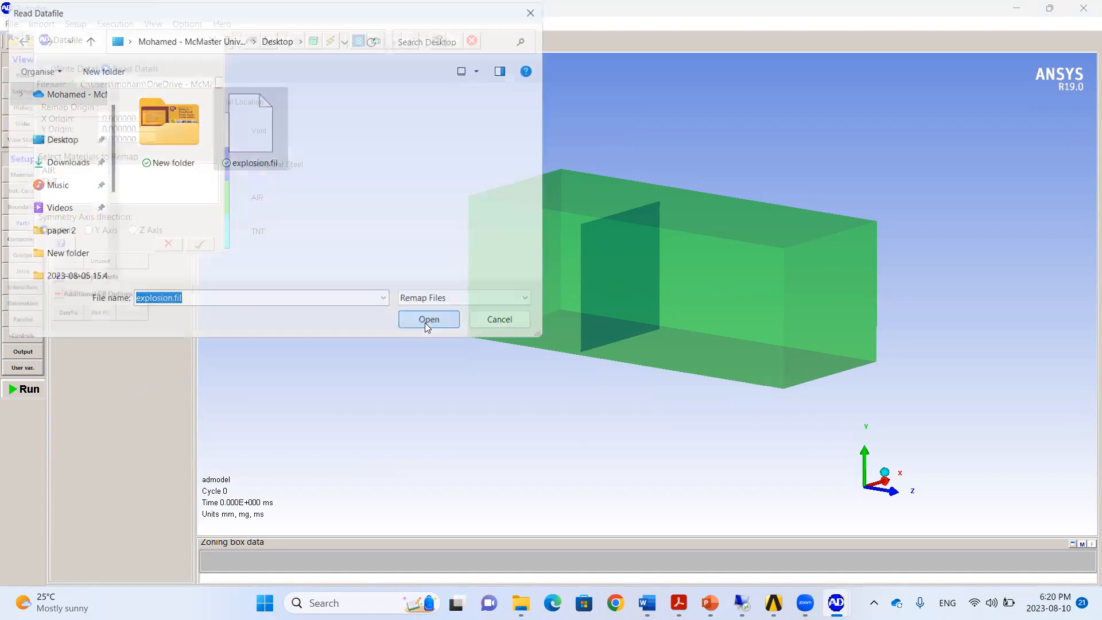
Set the remap origin to X 500, Y 500, Z 1000 and select AIR and TNT as the materials to remap
{"action": "double_click", "coordinate": [133, 117]}
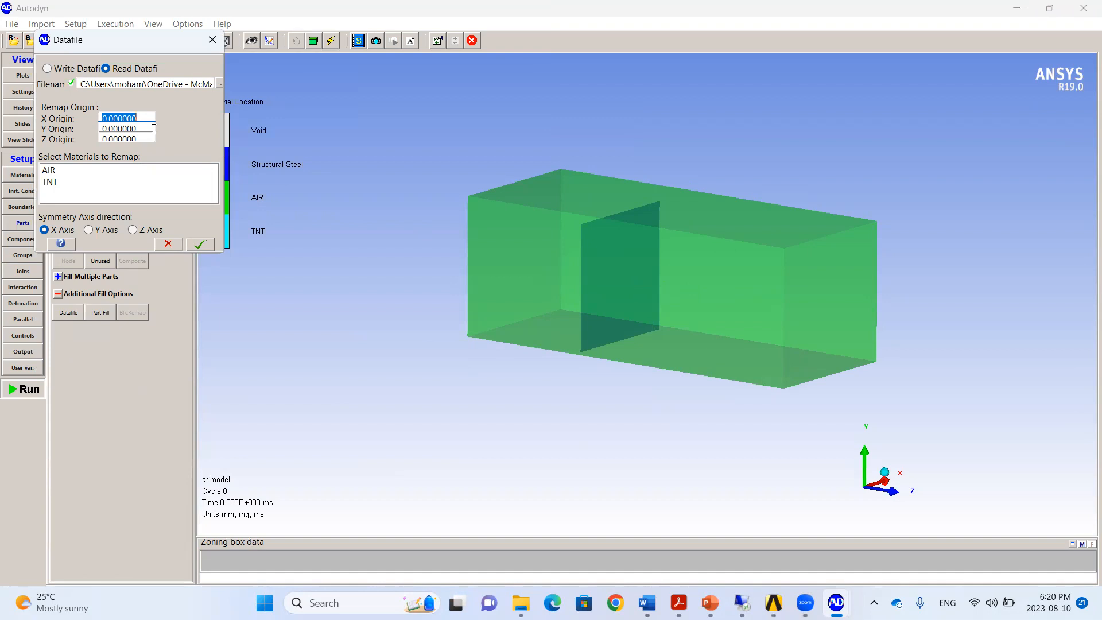
{"action": "type", "text": "500"}
{"action": "key", "text": "Tab"}
{"action": "type", "text": "500"}
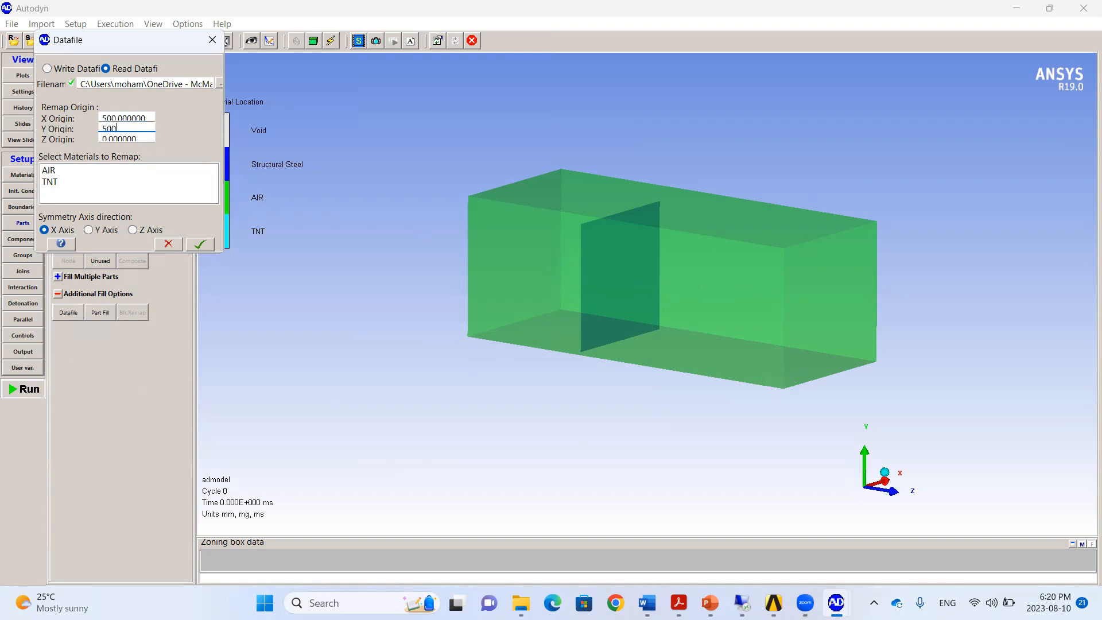
{"action": "key", "text": "Tab"}
{"action": "type", "text": "100"}
{"action": "left_click", "coordinate": [52, 171]}
{"action": "left_click", "coordinate": [52, 182]}
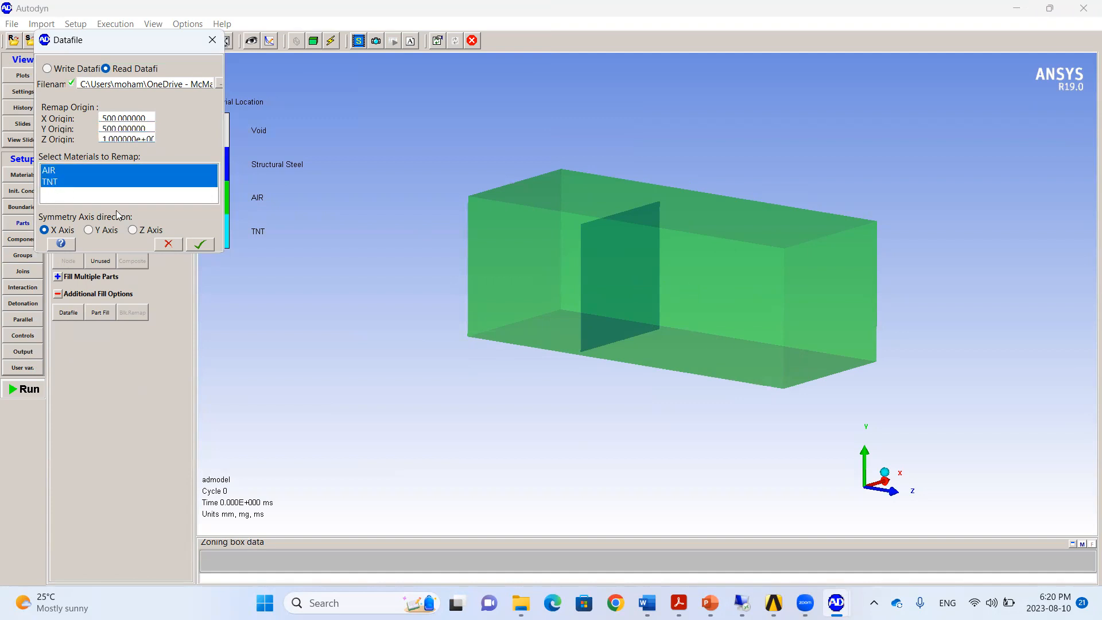
Fill the domain from the explosion remap file about the X symmetry axis, accepting the axial symmetry source model
{"action": "left_click", "coordinate": [199, 245]}
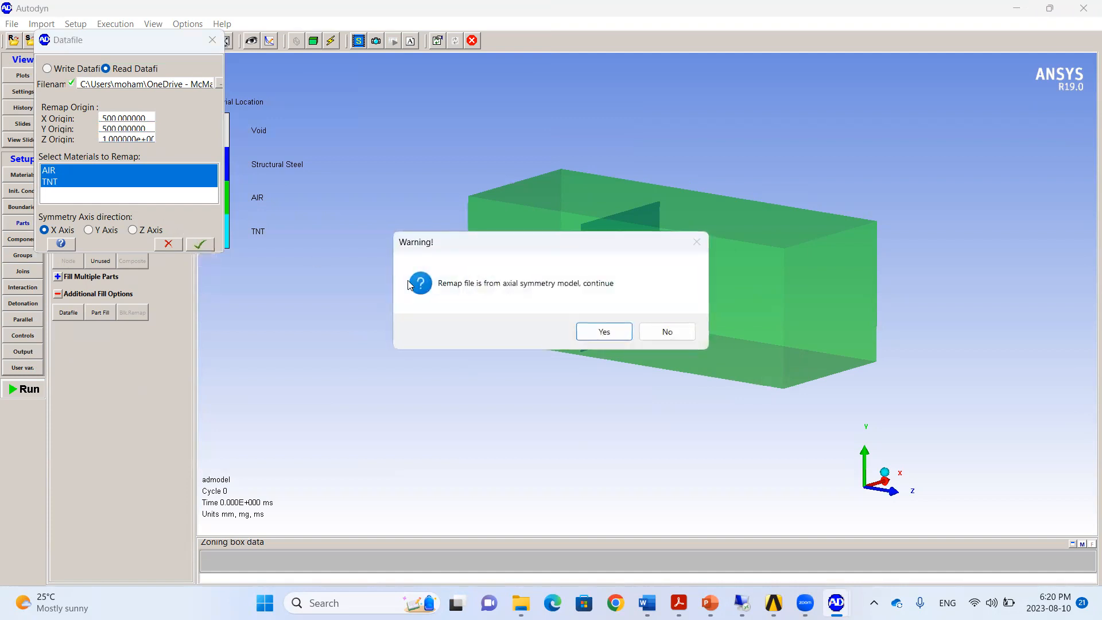
{"action": "left_click", "coordinate": [604, 332]}
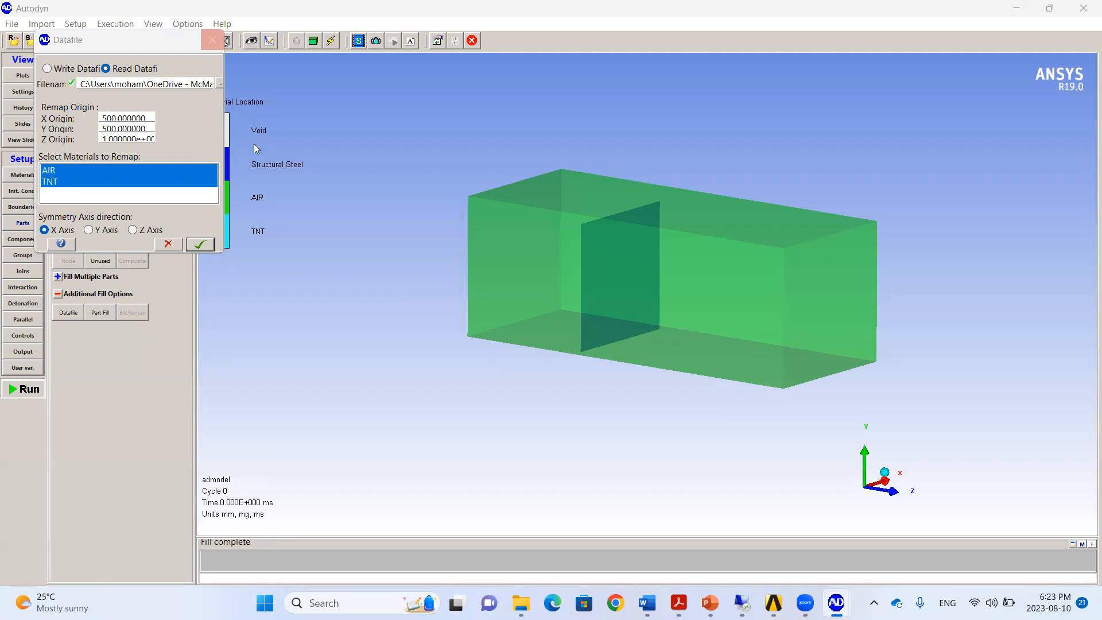
{"action": "left_click", "coordinate": [110, 47]}
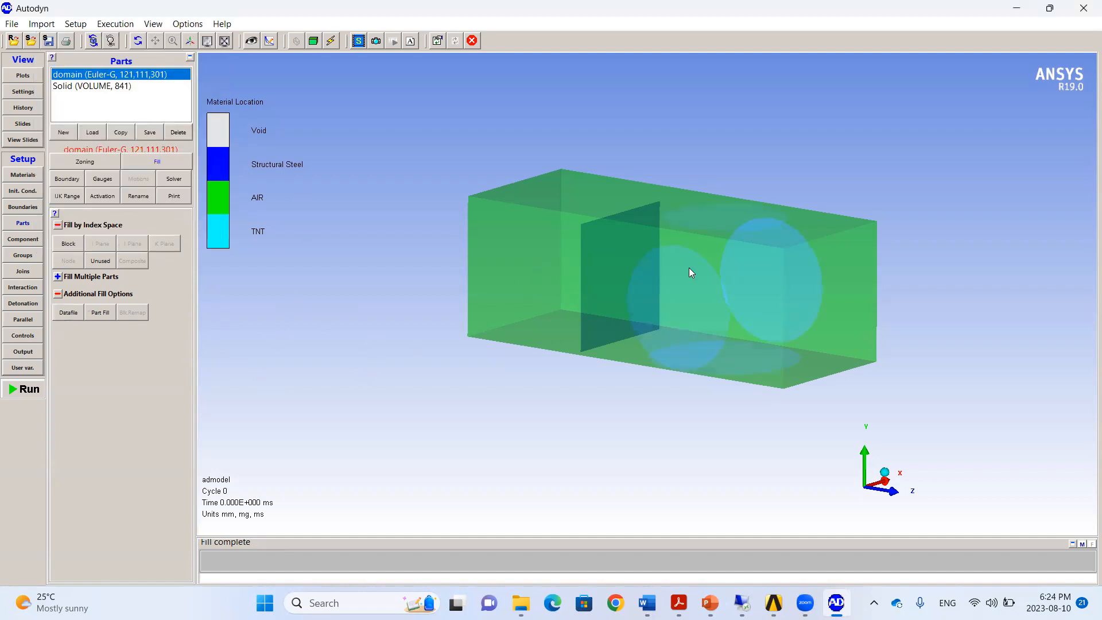
Inspect the remapped TNT cloud in the air domain with velocity vectors plotted for both parts
{"action": "left_click_drag", "start_coordinate": [689, 272], "coordinate": [726, 273]}
{"action": "left_click", "coordinate": [26, 76]}
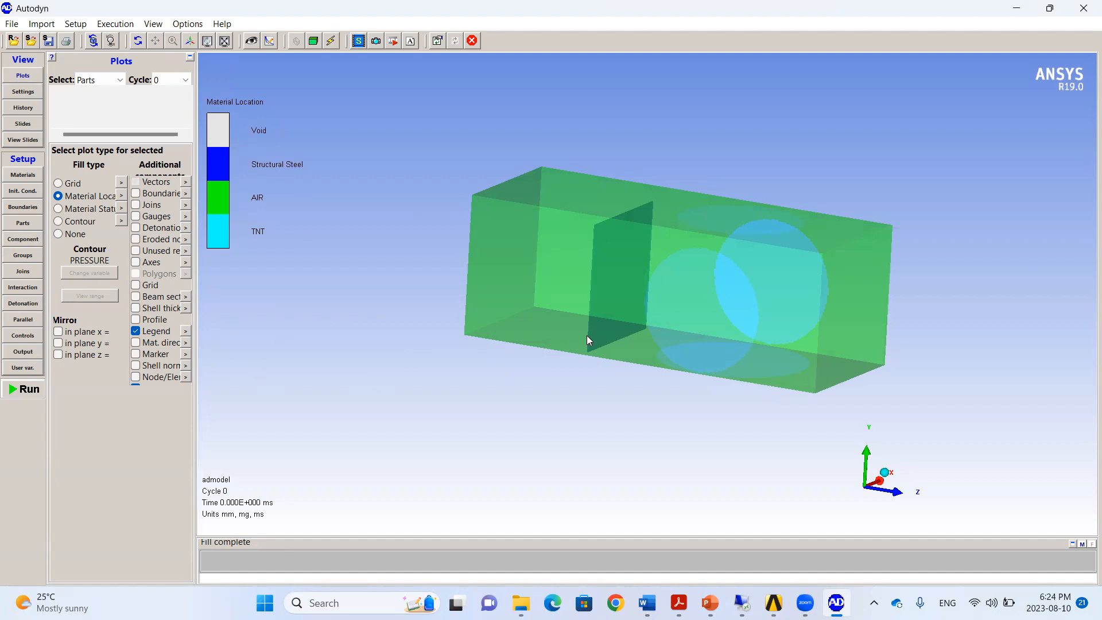
{"action": "left_click_drag", "start_coordinate": [681, 334], "coordinate": [768, 304]}
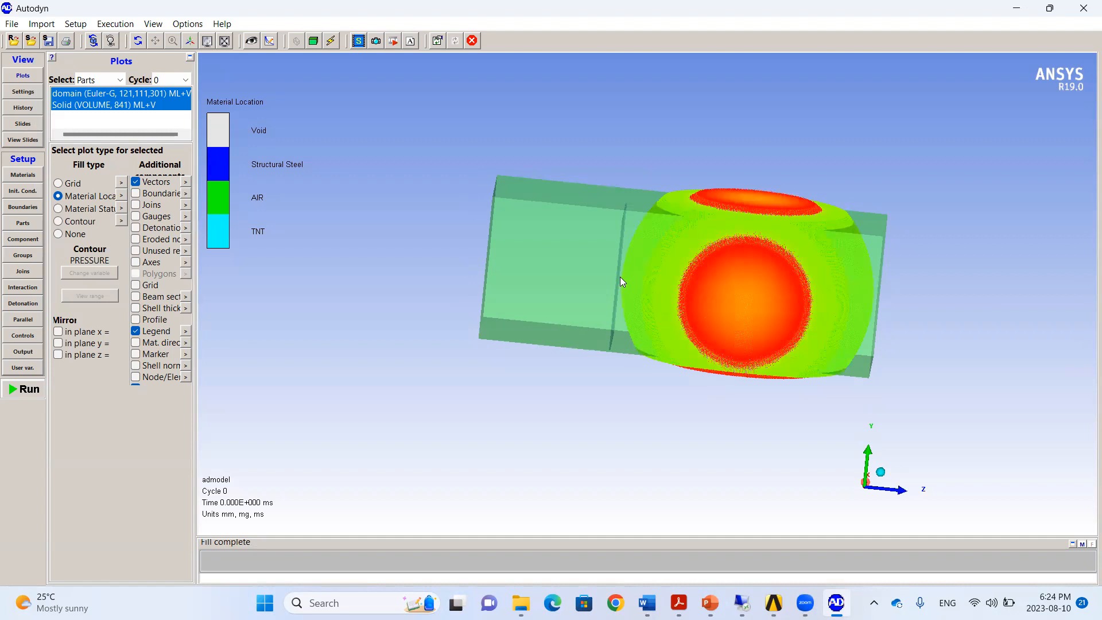
Define a point detonation at X 500, Y 500, Z 1000
{"action": "left_click", "coordinate": [25, 305]}
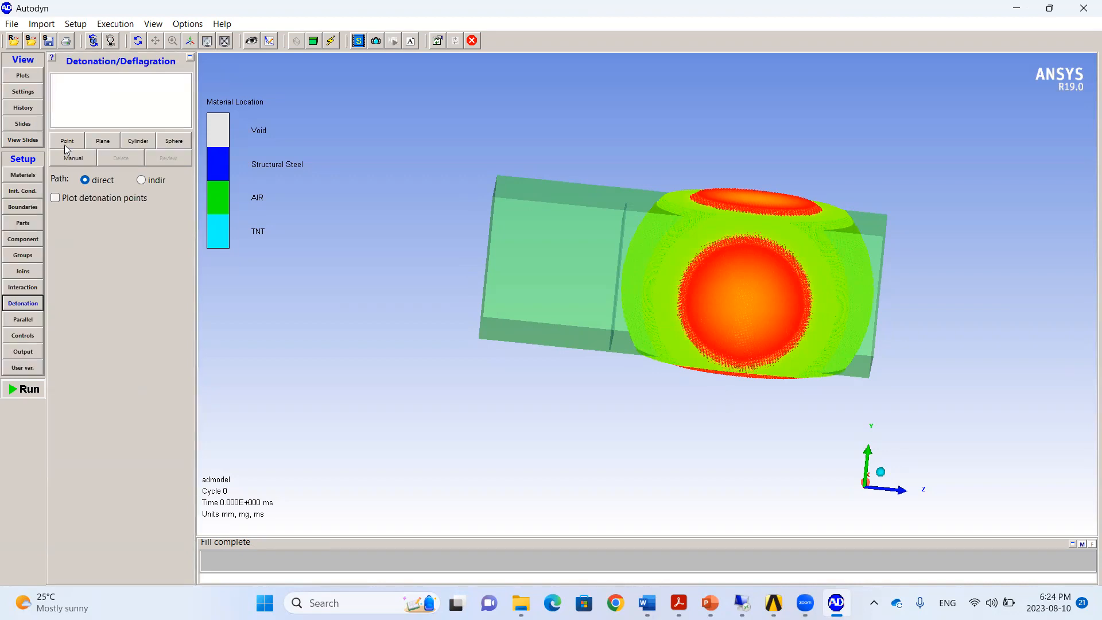
{"action": "left_click", "coordinate": [67, 142]}
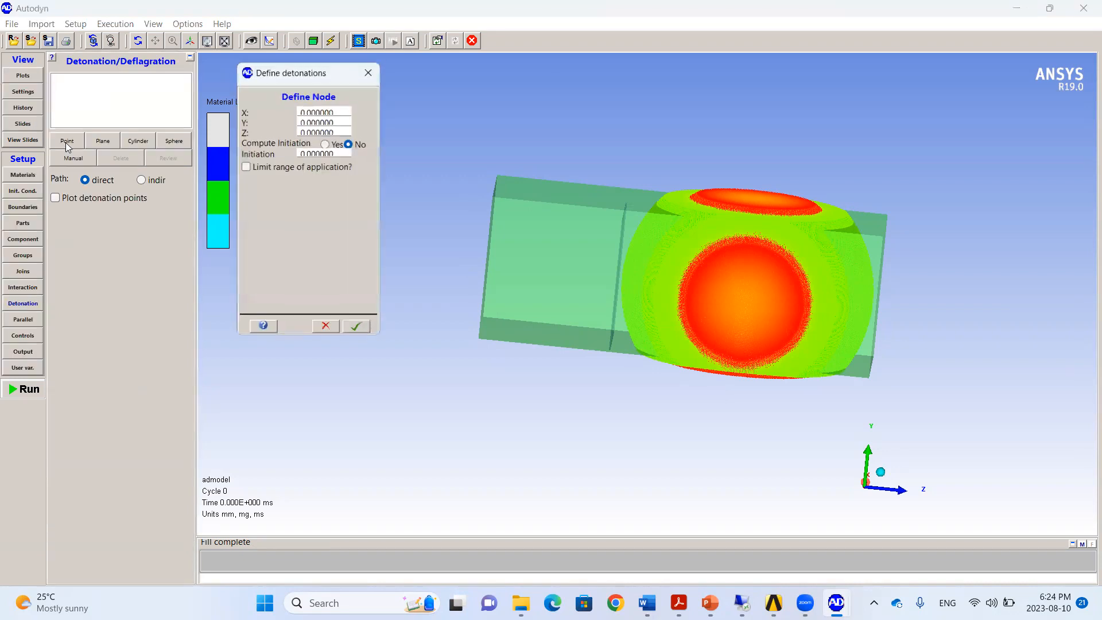
{"action": "double_click", "coordinate": [329, 108]}
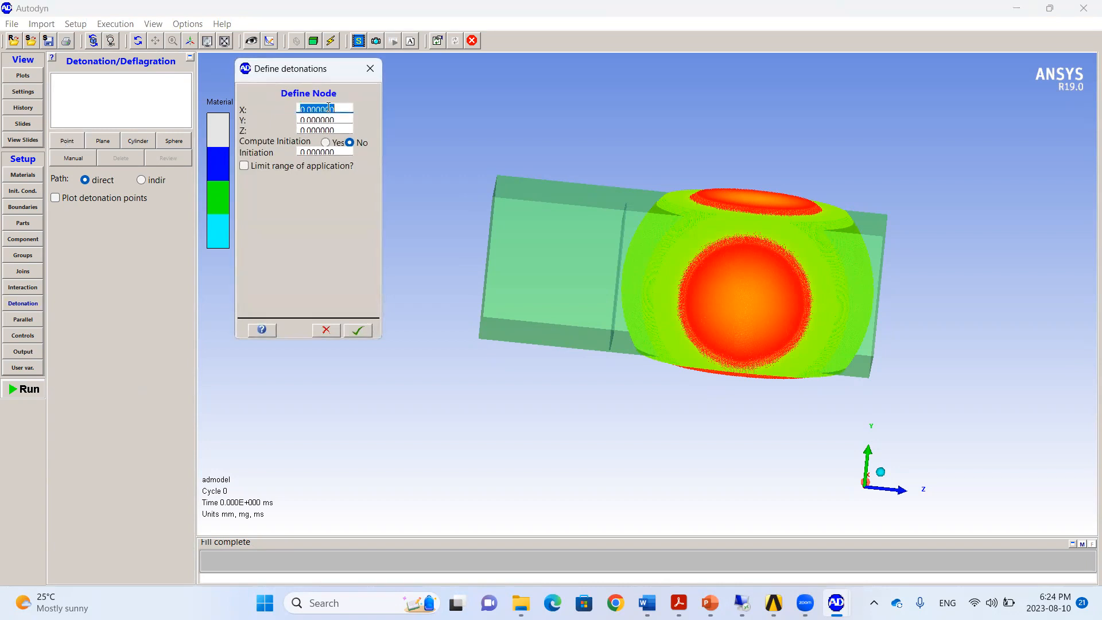
{"action": "type", "text": "500"}
{"action": "key", "text": "Tab"}
{"action": "type", "text": "500"}
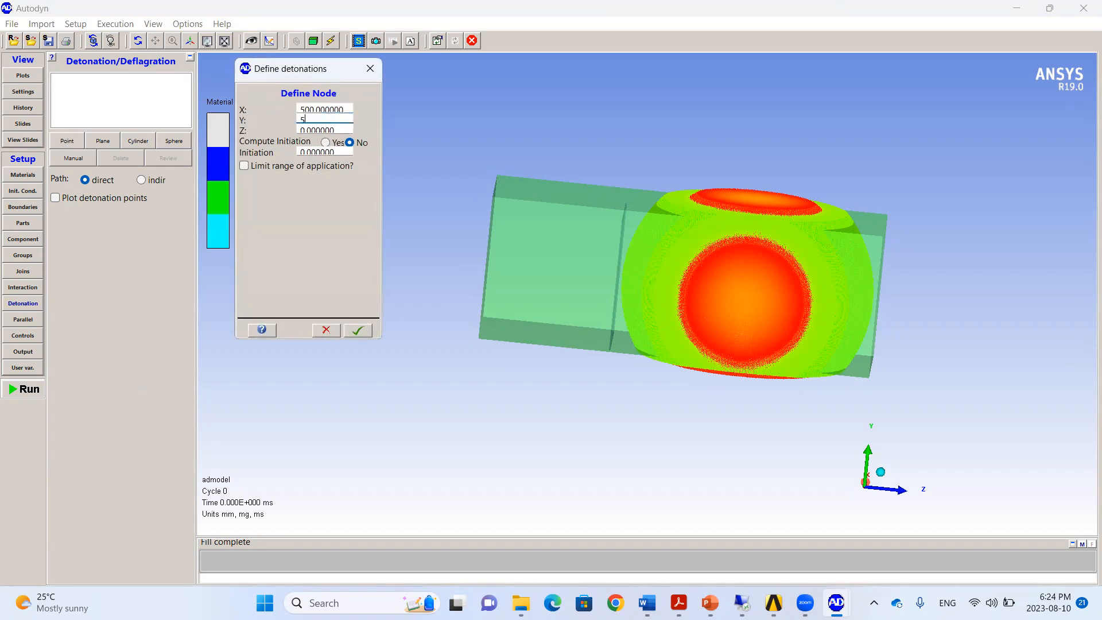
{"action": "key", "text": "Tab"}
{"action": "type", "text": "1000"}
{"action": "left_click", "coordinate": [358, 331]}
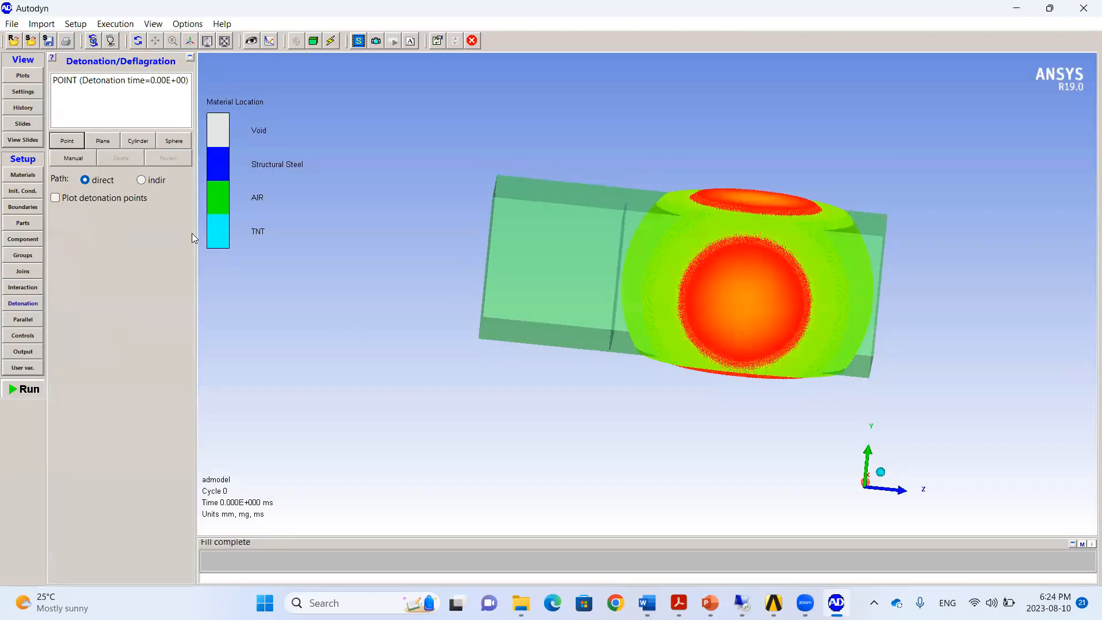
Turn off the velocity vectors in the material location plot
{"action": "left_click", "coordinate": [14, 76]}
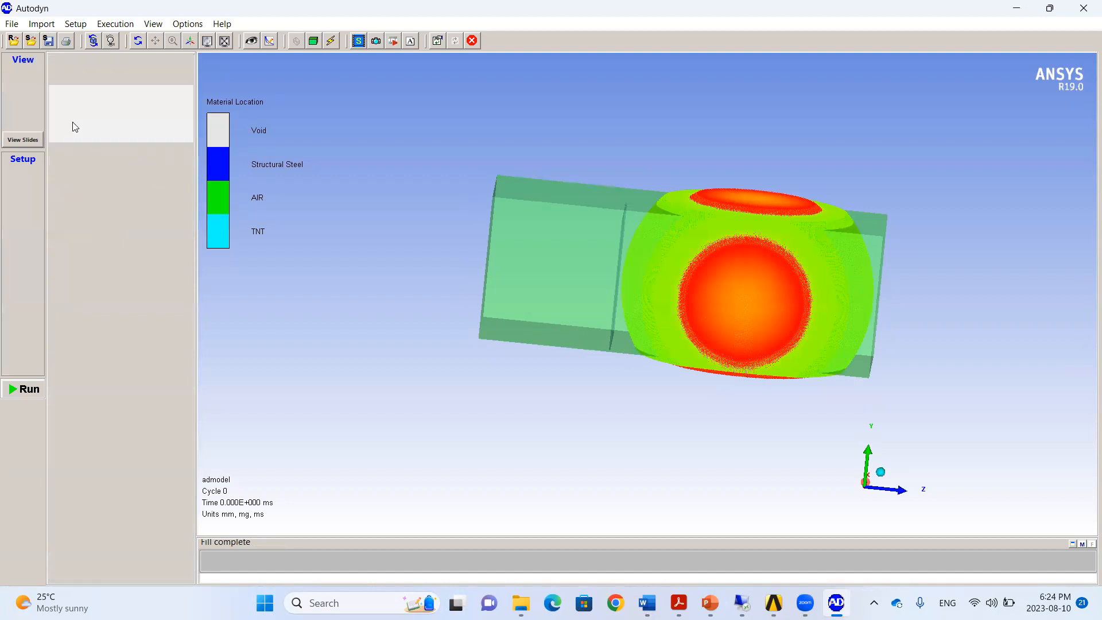
{"action": "left_click", "coordinate": [131, 182]}
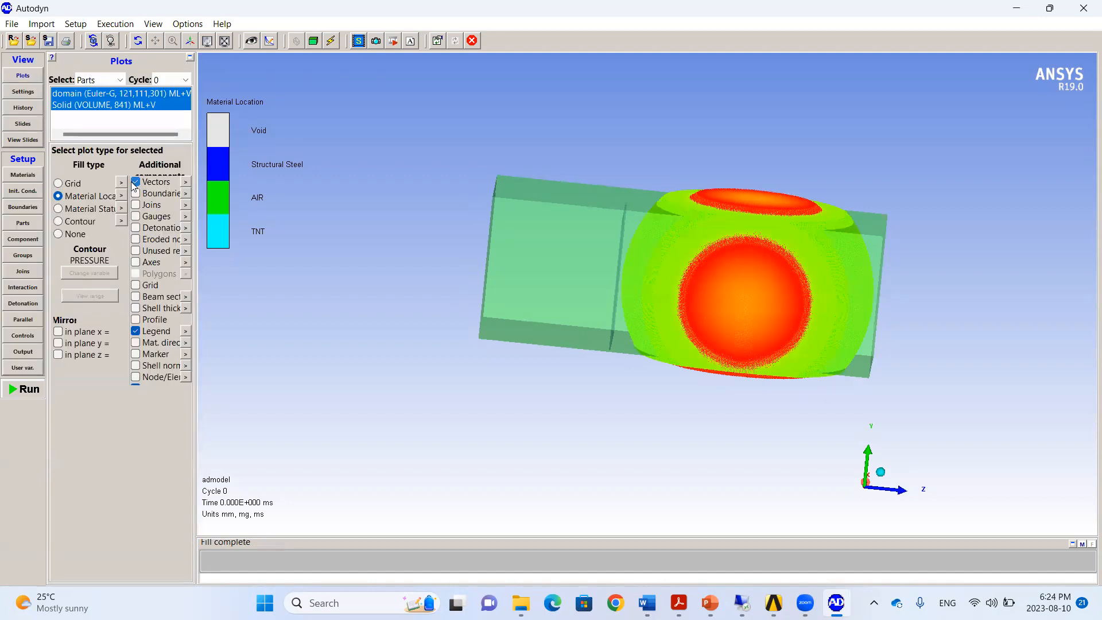
Create a boundary definition named flow with type Flow_Out, sub option Flow out (Euler) and preferred material ALL EQUAL
{"action": "left_click", "coordinate": [17, 210]}
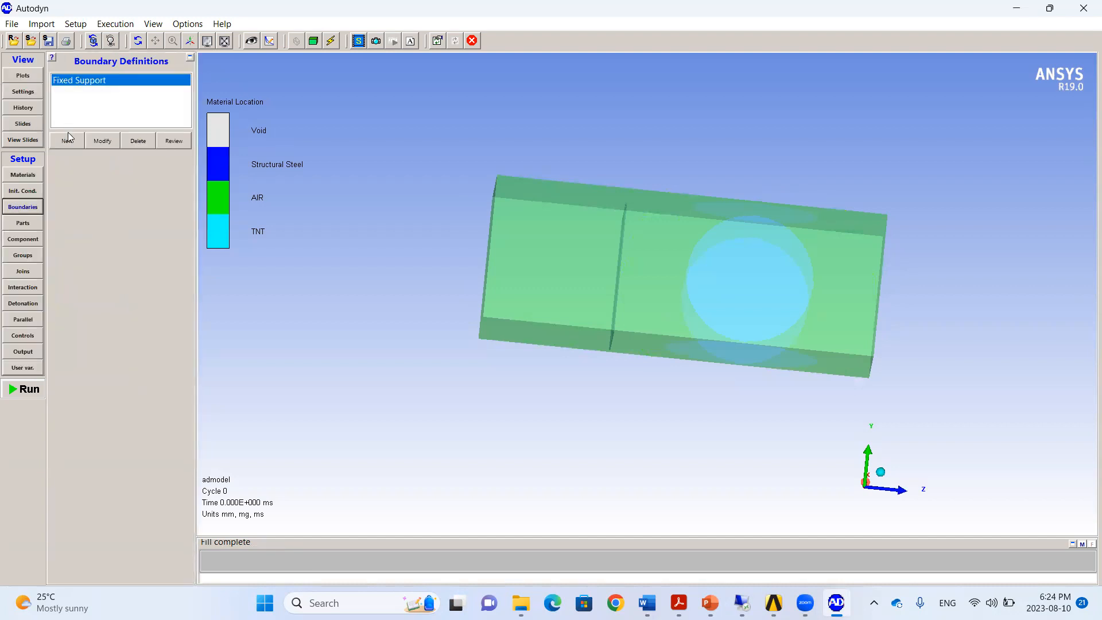
{"action": "left_click", "coordinate": [69, 139]}
{"action": "left_click", "coordinate": [158, 72]}
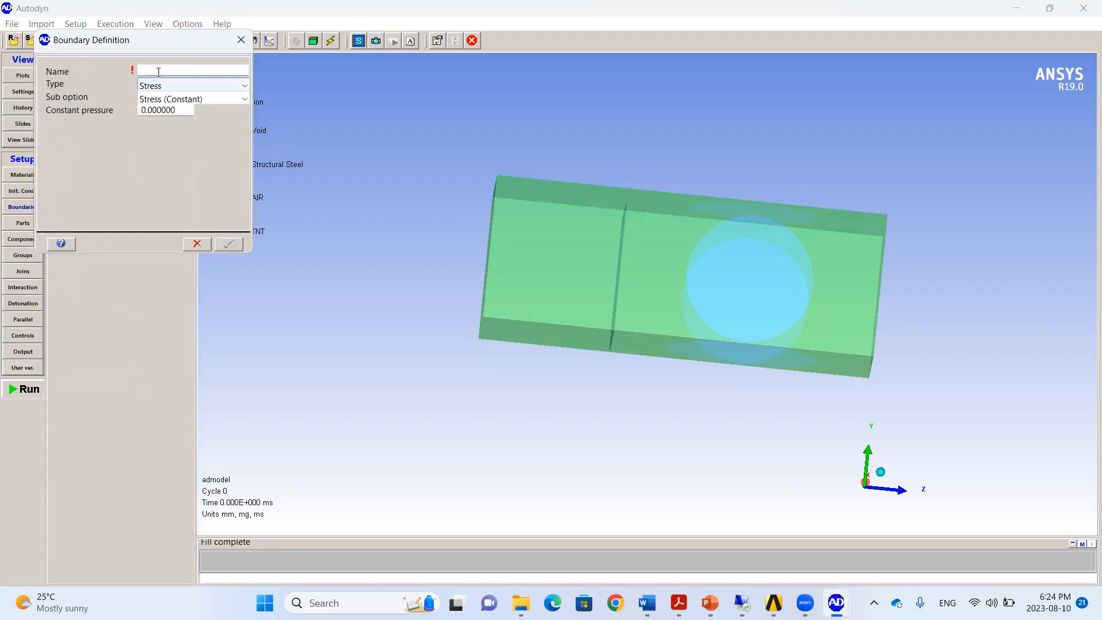
{"action": "type", "text": "flow"}
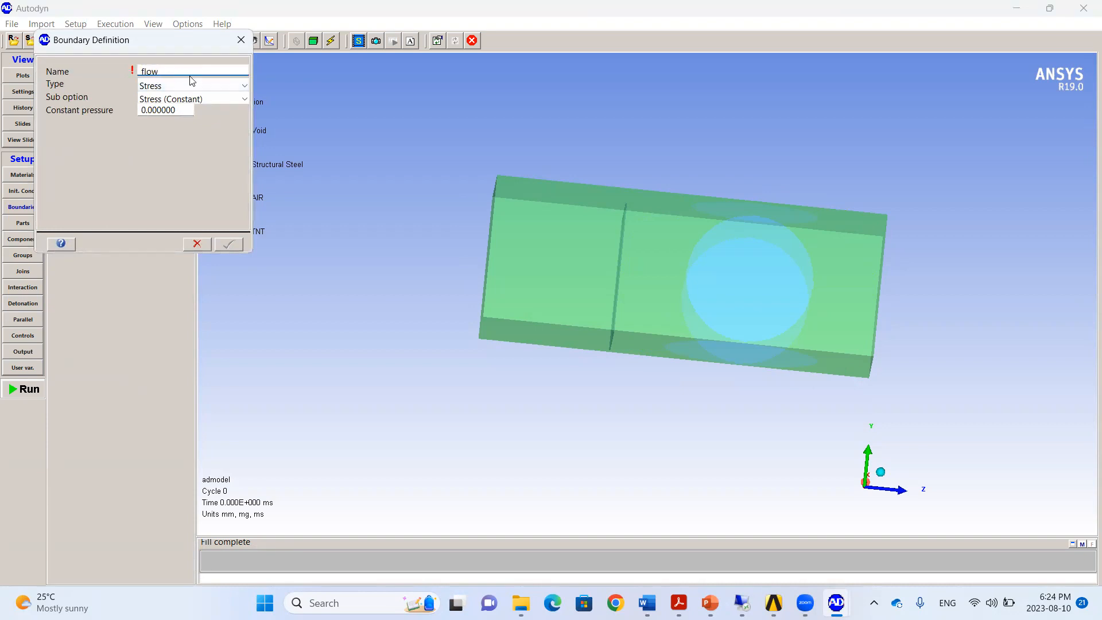
{"action": "left_click", "coordinate": [240, 85]}
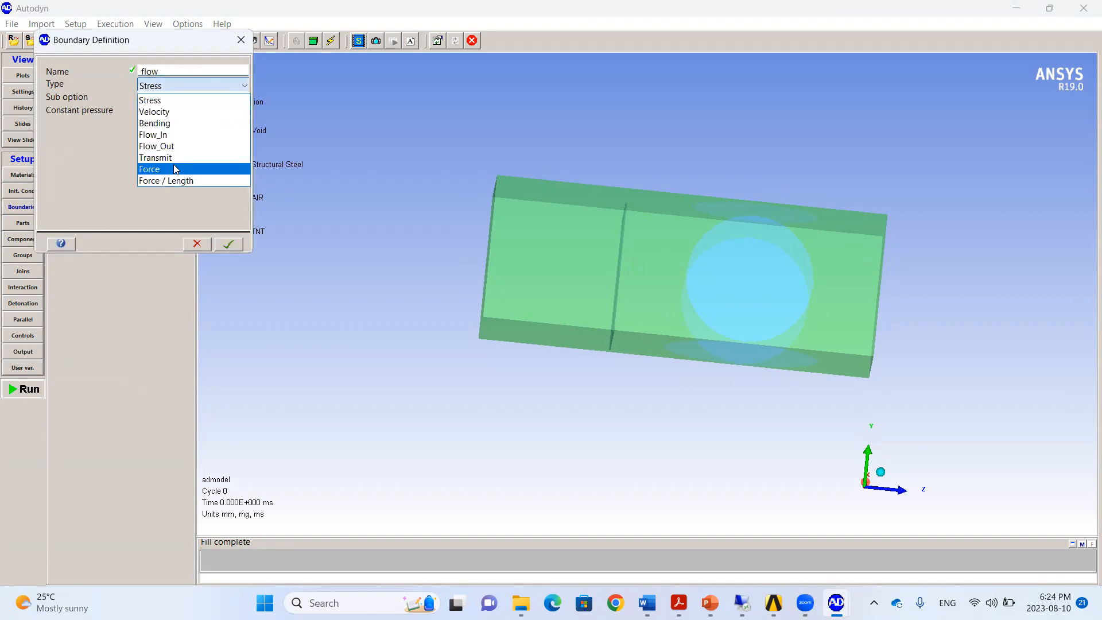
{"action": "left_click", "coordinate": [176, 146]}
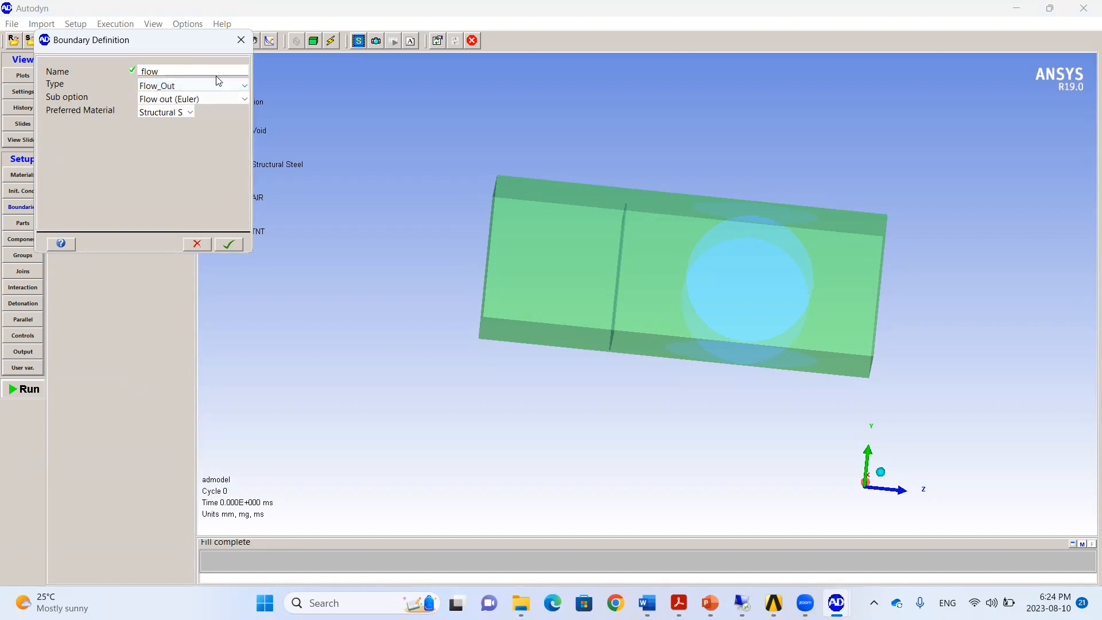
{"action": "left_click", "coordinate": [237, 100]}
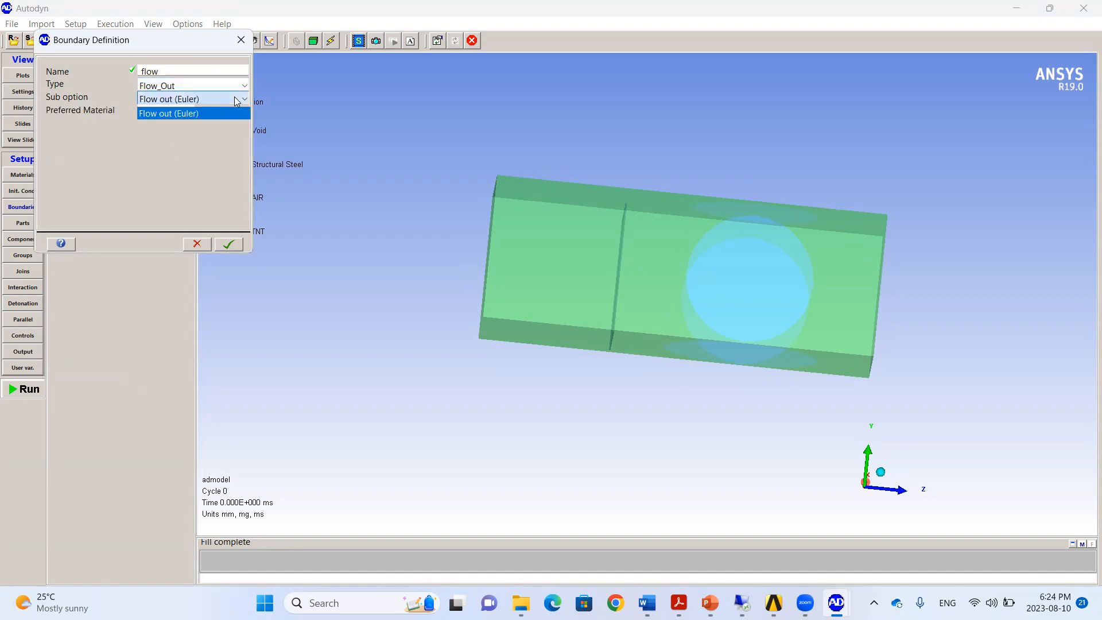
{"action": "left_click", "coordinate": [180, 113]}
{"action": "left_click", "coordinate": [180, 113]}
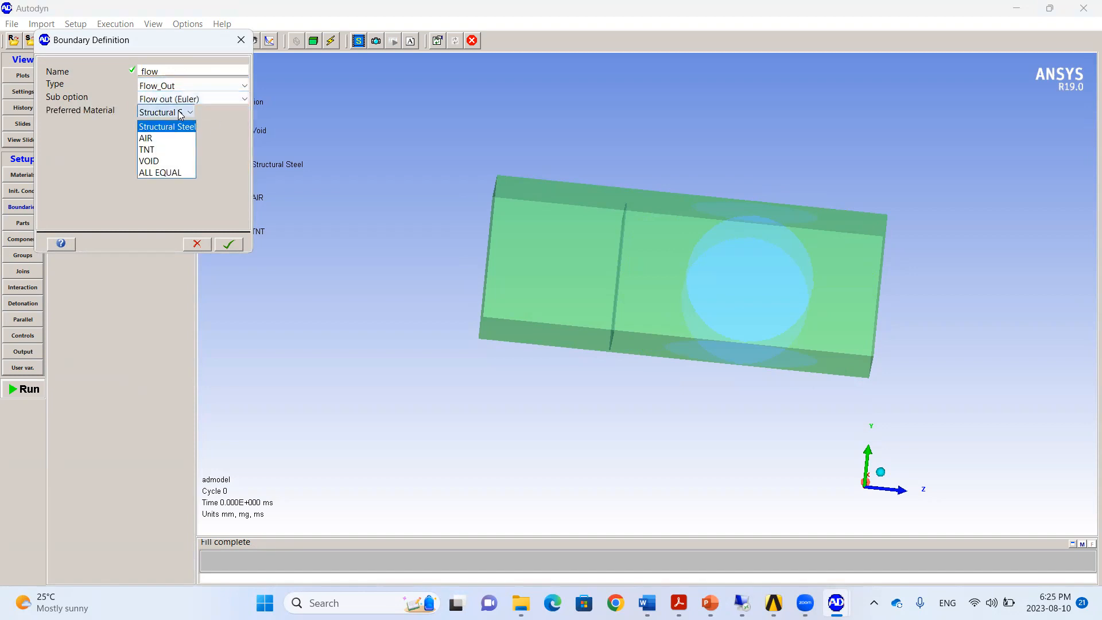
{"action": "left_click", "coordinate": [178, 173]}
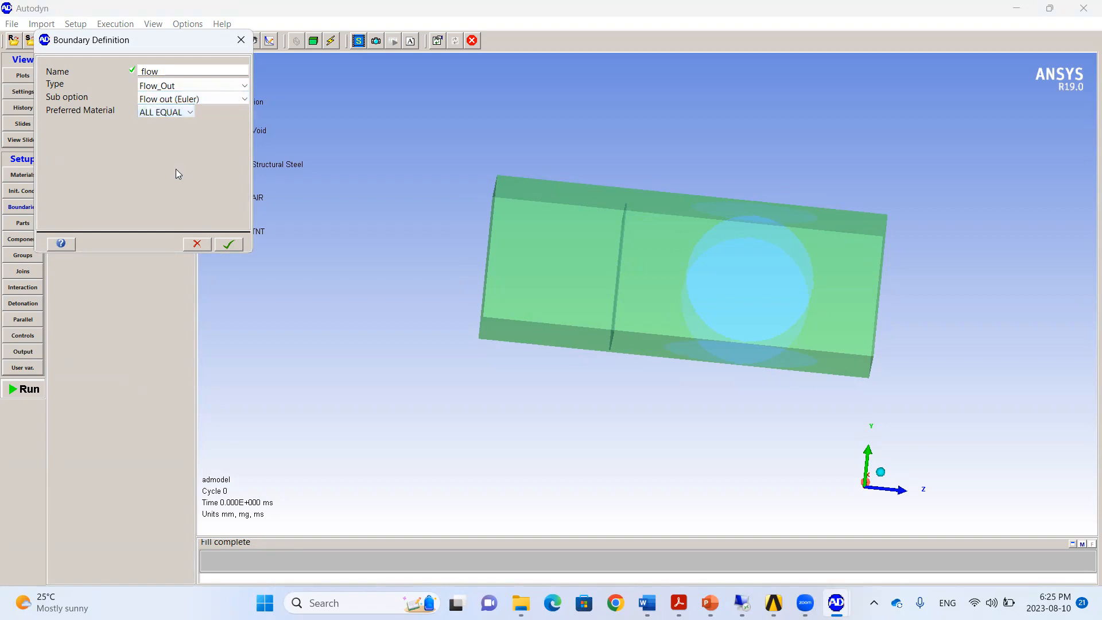
{"action": "left_click", "coordinate": [228, 245]}
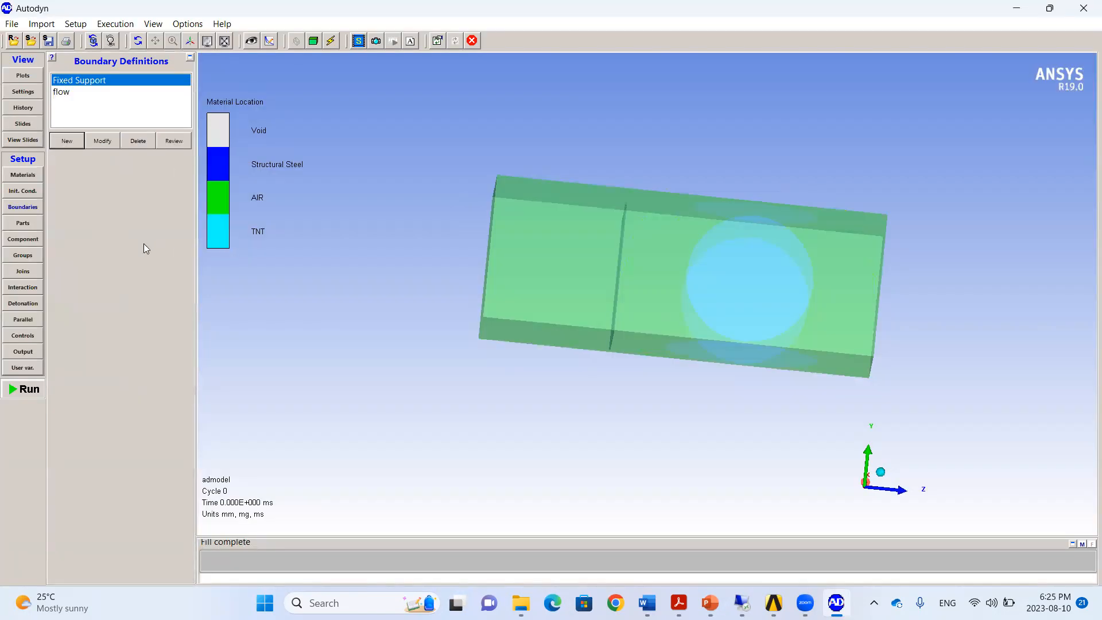
Apply the flow boundary to the domain's I = 1 face, spanning J 1 to 111 and K 1 to 301
{"action": "left_click", "coordinate": [22, 224]}
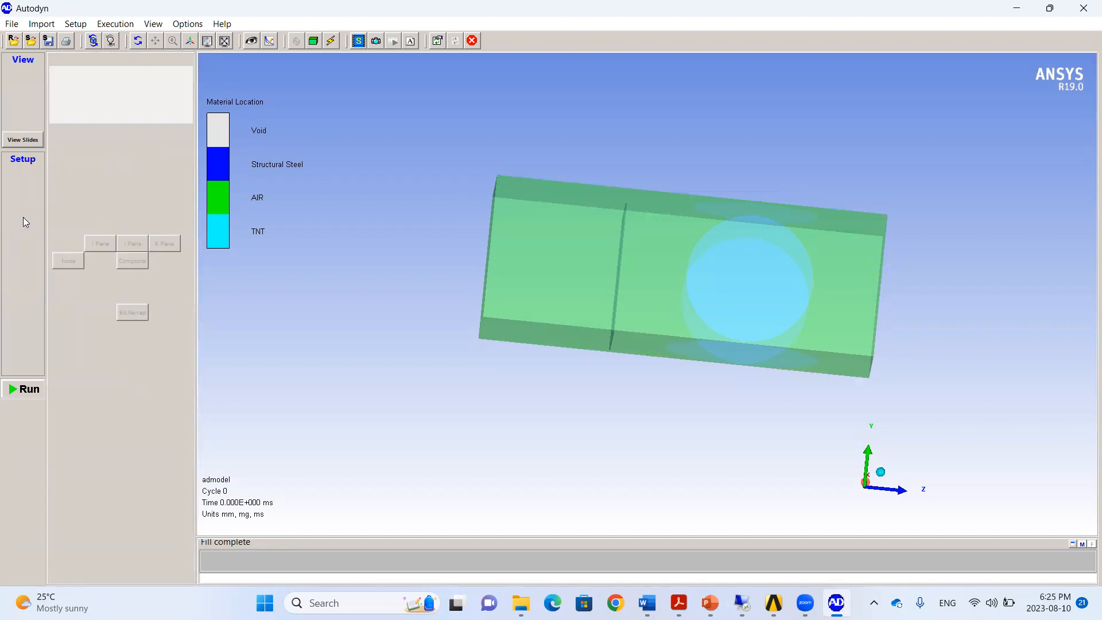
{"action": "left_click", "coordinate": [66, 180]}
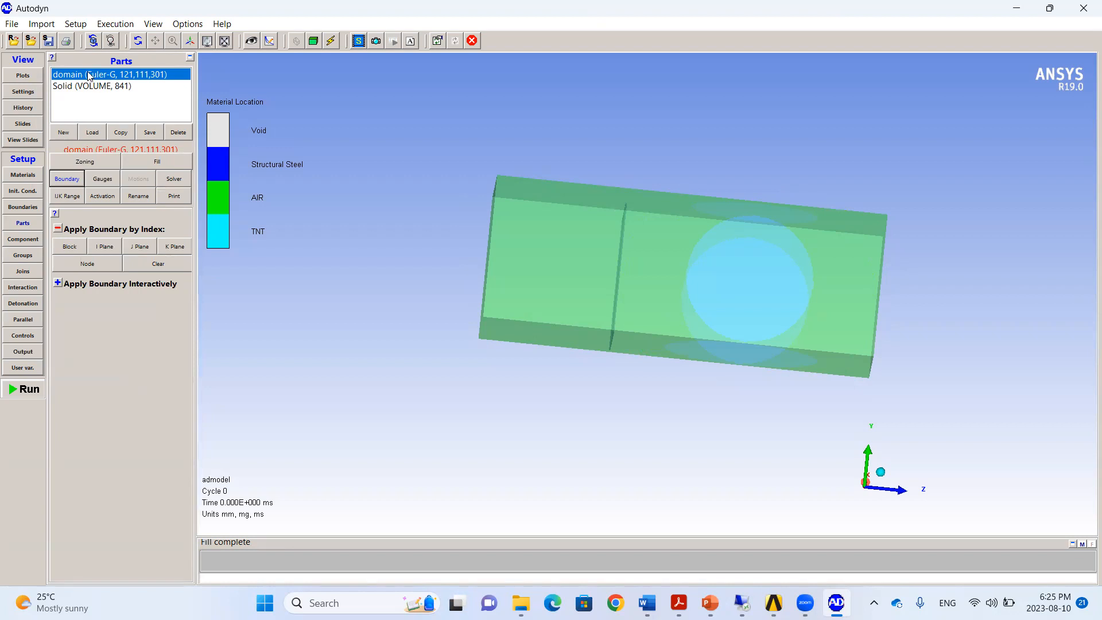
{"action": "left_click", "coordinate": [71, 248]}
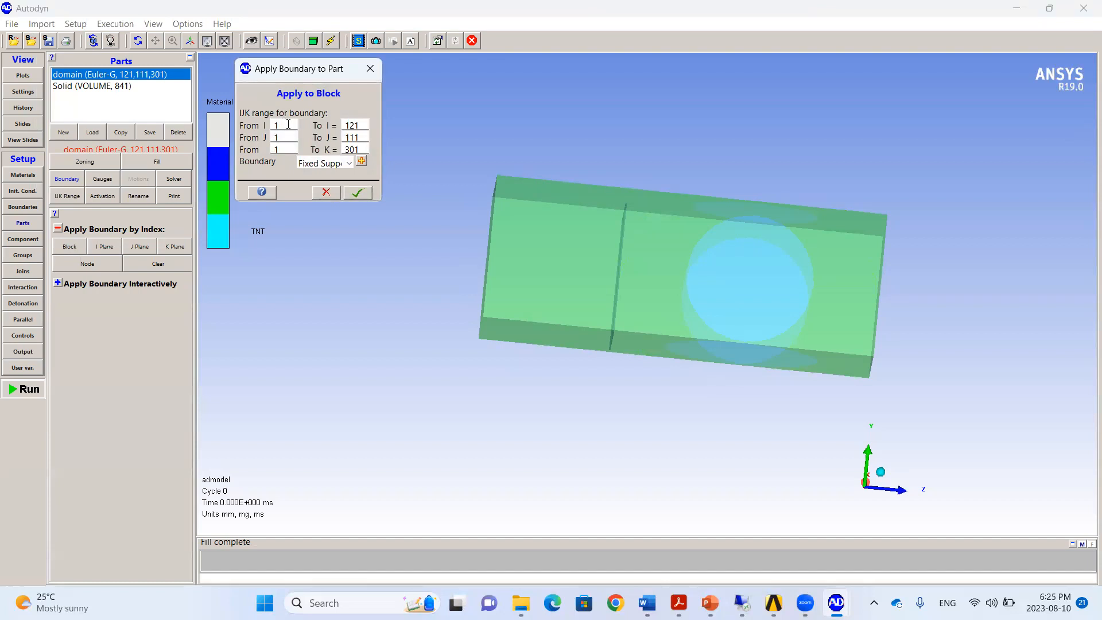
{"action": "double_click", "coordinate": [360, 123]}
{"action": "type", "text": "1"}
{"action": "left_click", "coordinate": [343, 164]}
{"action": "left_click", "coordinate": [310, 189]}
{"action": "left_click", "coordinate": [357, 193]}
Apply the flow boundary to the domain's I = 121 face, spanning J 1 to 111 and K 1 to 301
{"action": "left_click", "coordinate": [64, 248]}
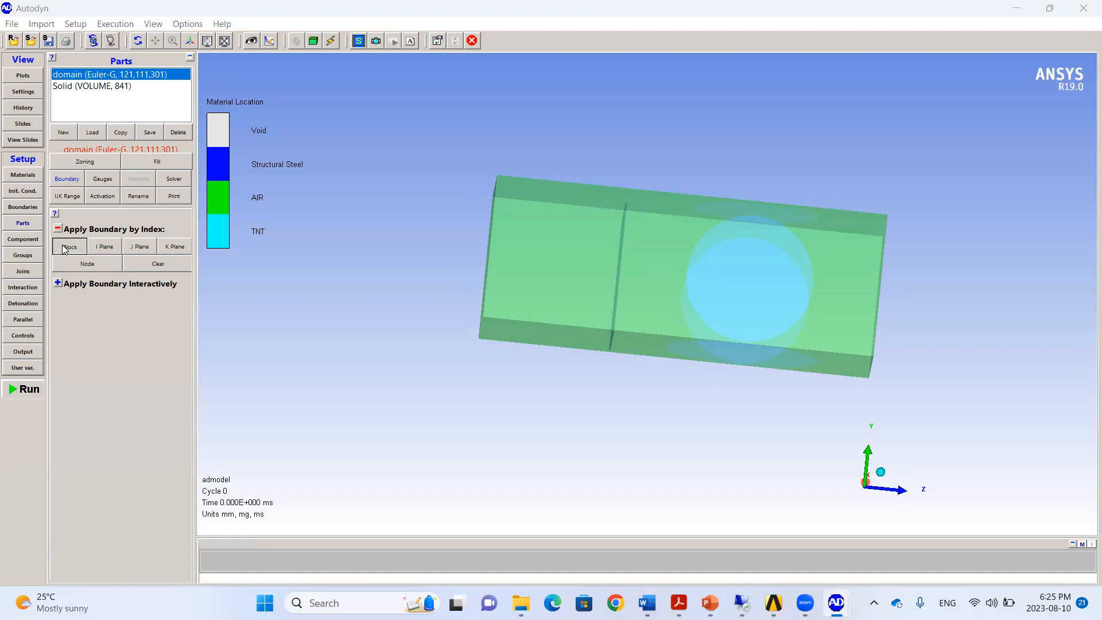
{"action": "type", "text": "21"}
{"action": "left_click", "coordinate": [339, 163]}
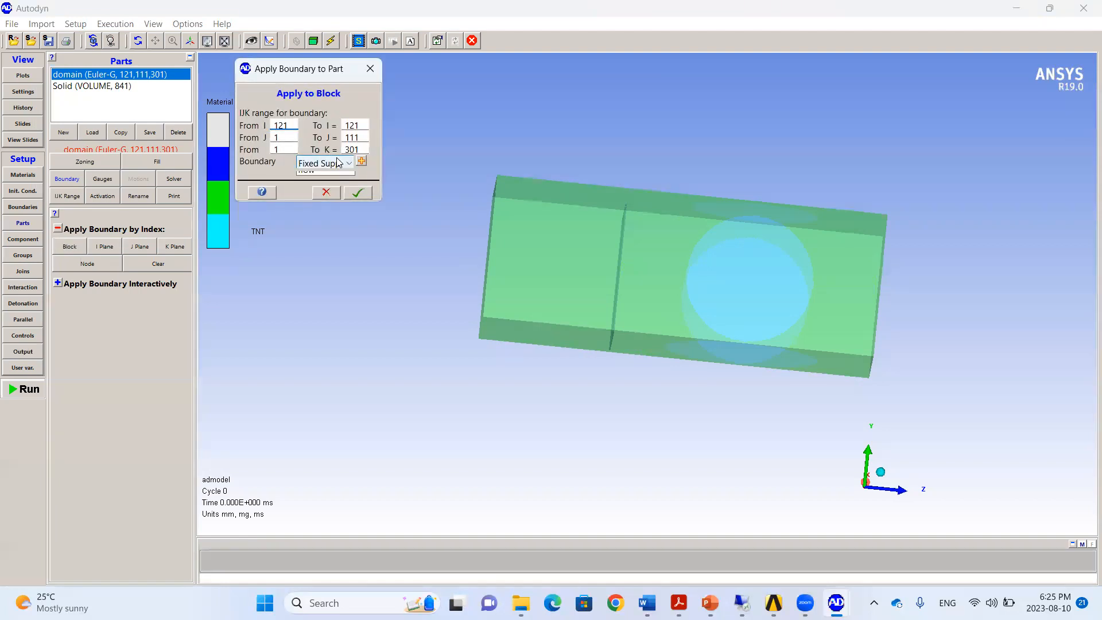
{"action": "left_click", "coordinate": [310, 190]}
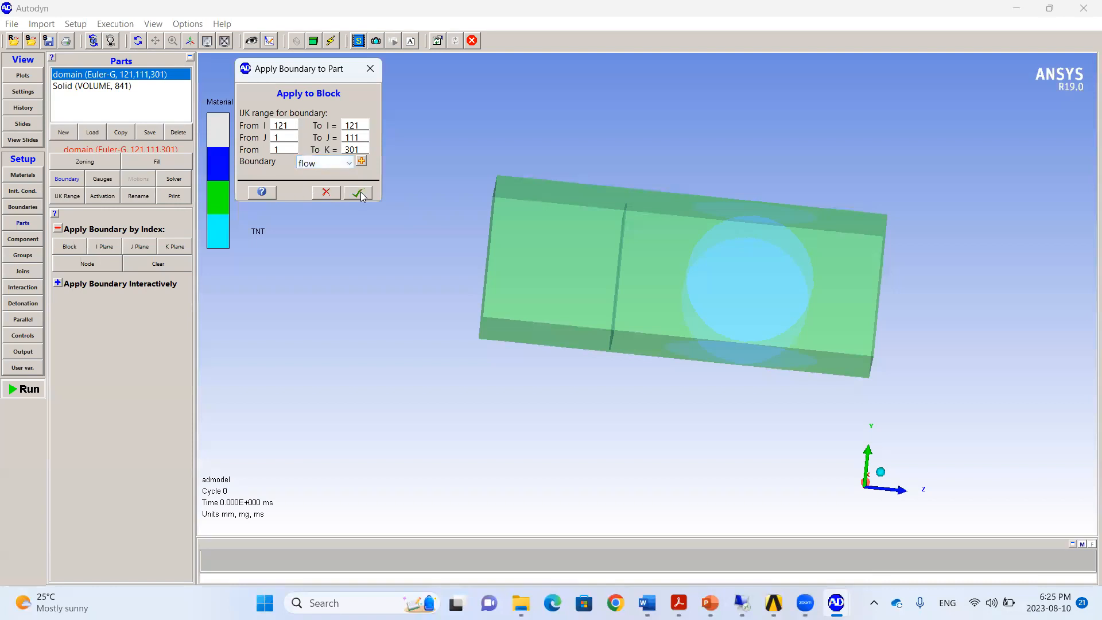
{"action": "left_click", "coordinate": [359, 193]}
Plot the boundaries with the flow condition selected and check which domain faces carry it
{"action": "left_click", "coordinate": [28, 78]}
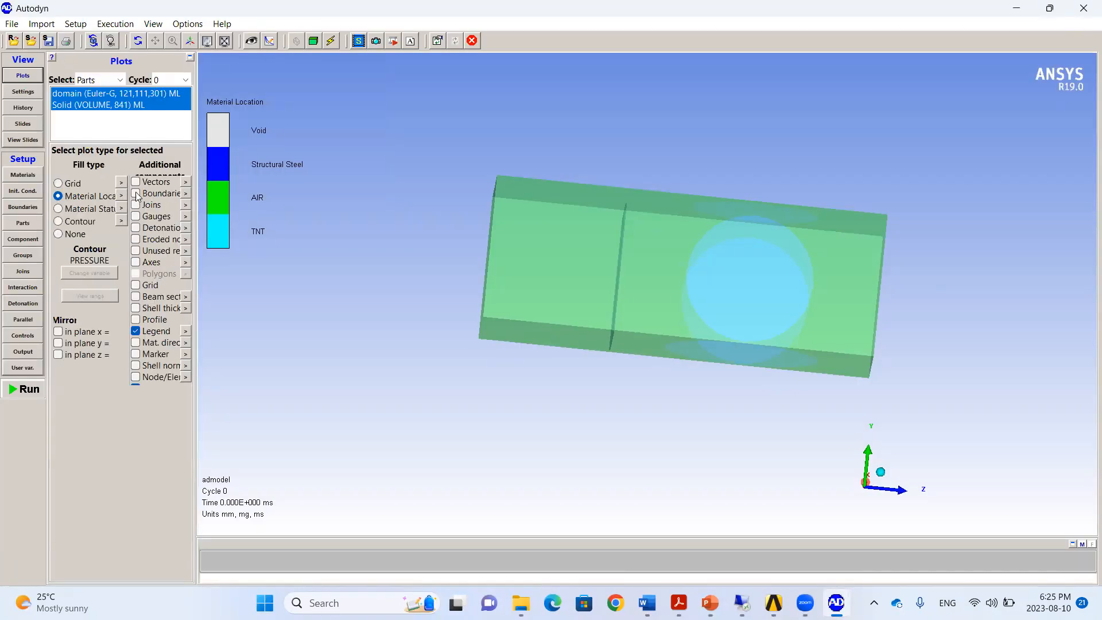
{"action": "left_click", "coordinate": [137, 194]}
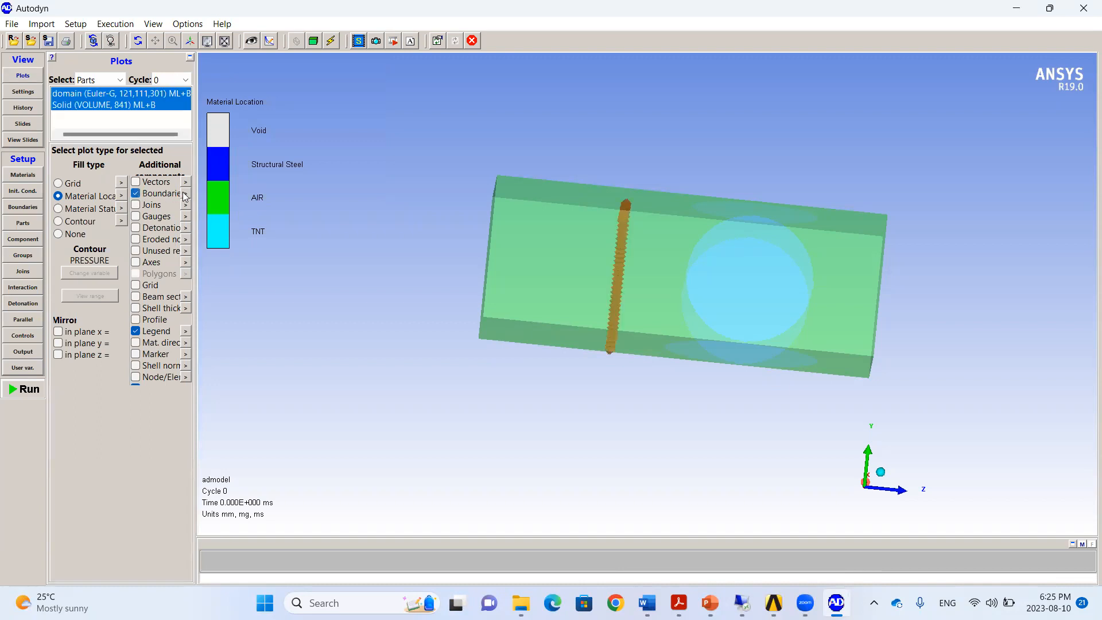
{"action": "left_click_drag", "start_coordinate": [595, 238], "coordinate": [634, 194]}
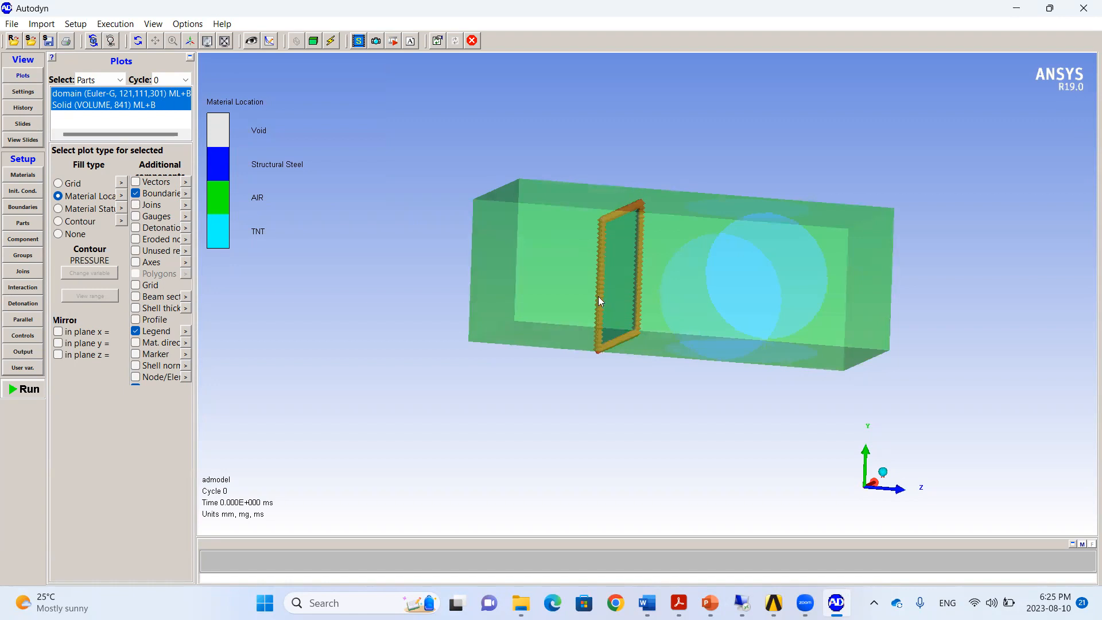
{"action": "left_click", "coordinate": [185, 194]}
{"action": "left_click", "coordinate": [426, 137]}
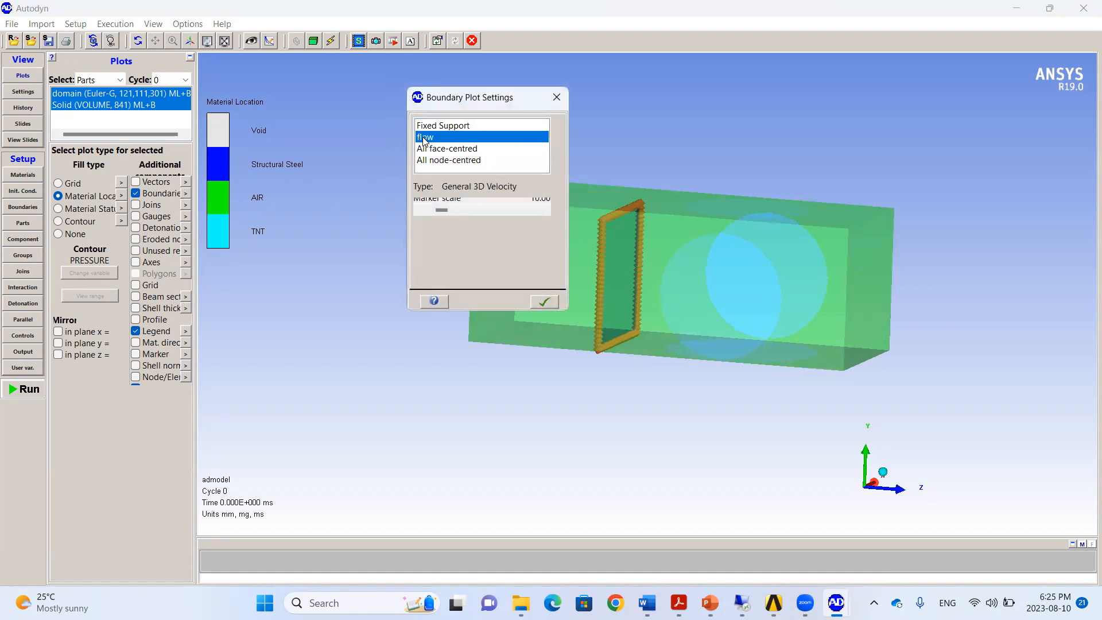
{"action": "left_click", "coordinate": [543, 303]}
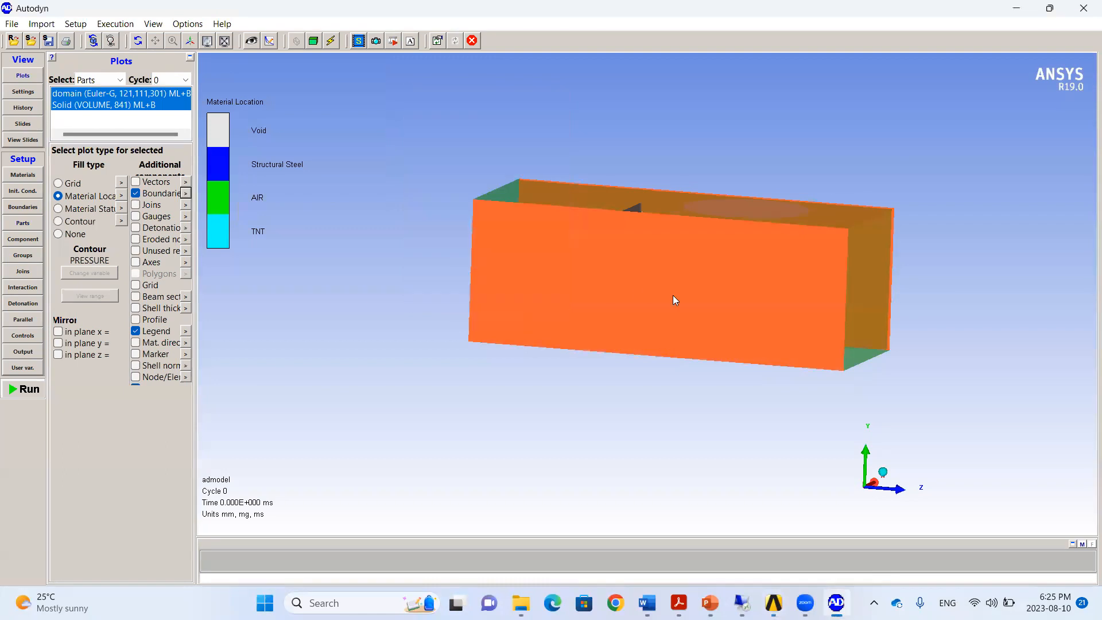
{"action": "left_click_drag", "start_coordinate": [719, 302], "coordinate": [679, 301]}
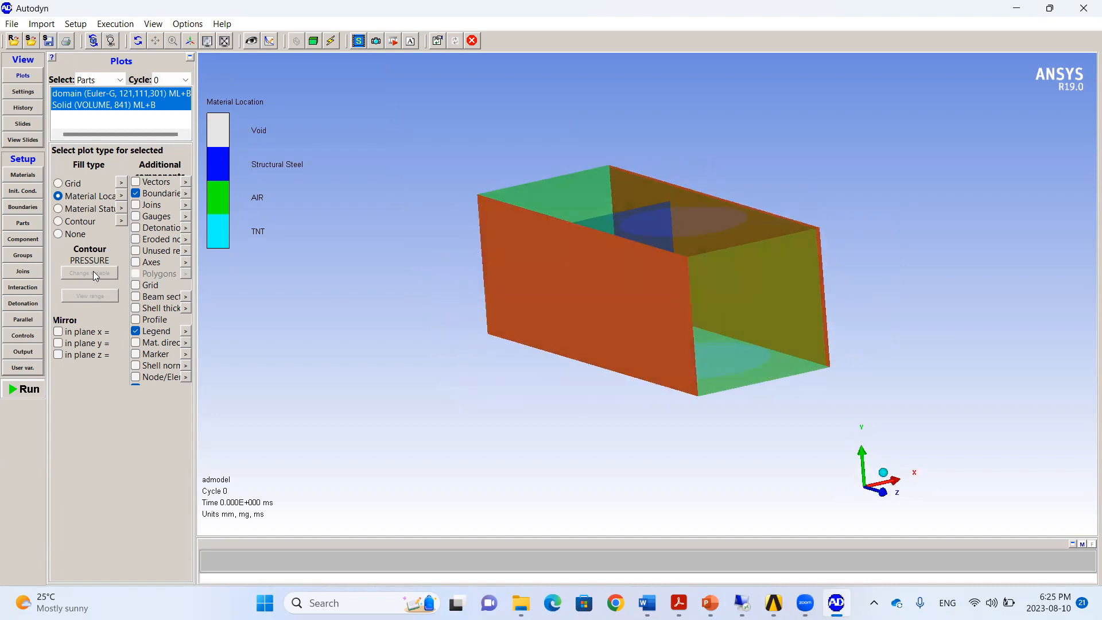
Apply the flow boundary to the domain's J = 111 face, spanning I 1 to 121 and K 1 to 301
{"action": "left_click", "coordinate": [14, 226]}
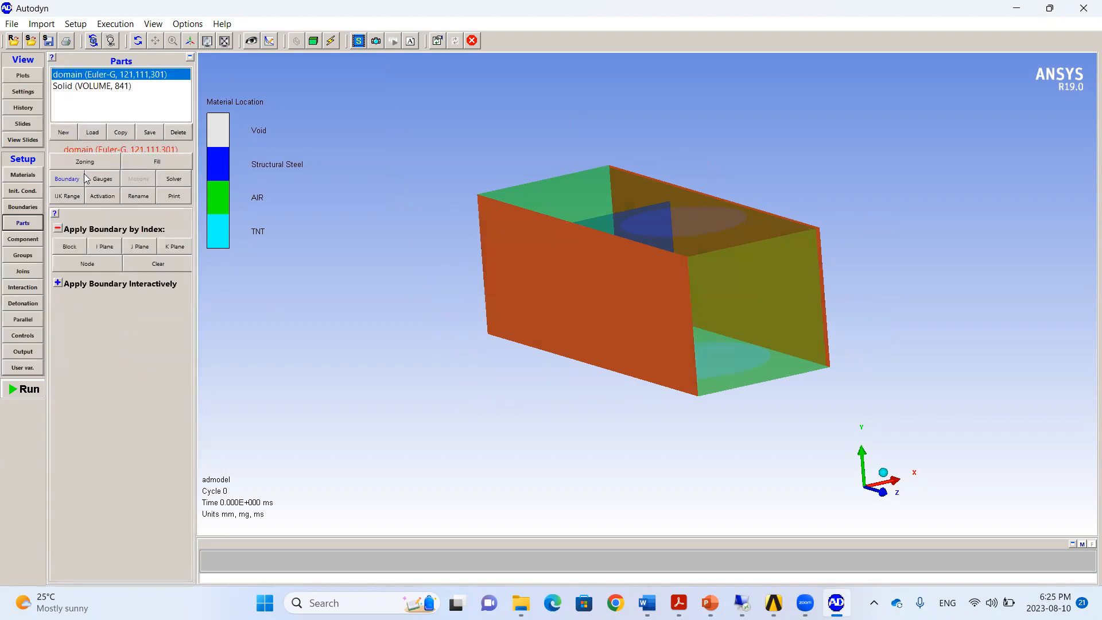
{"action": "left_click", "coordinate": [75, 246]}
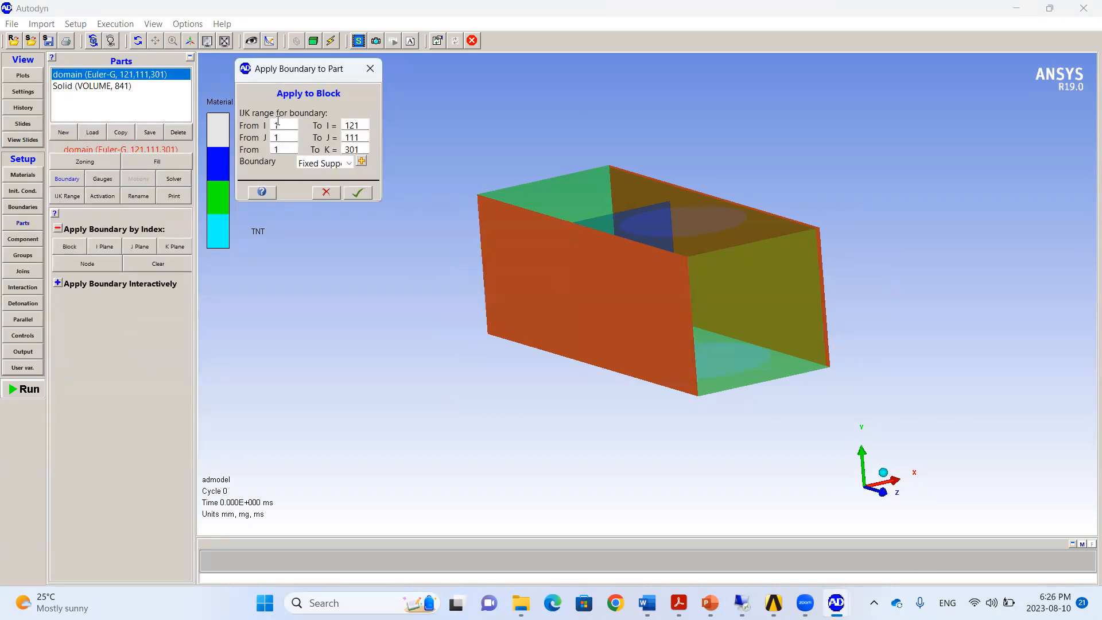
{"action": "left_click", "coordinate": [287, 137]}
{"action": "type", "text": "11"}
{"action": "left_click", "coordinate": [336, 163]}
{"action": "left_click", "coordinate": [305, 189]}
{"action": "left_click", "coordinate": [357, 192]}
{"action": "left_click_drag", "start_coordinate": [709, 297], "coordinate": [625, 374]}
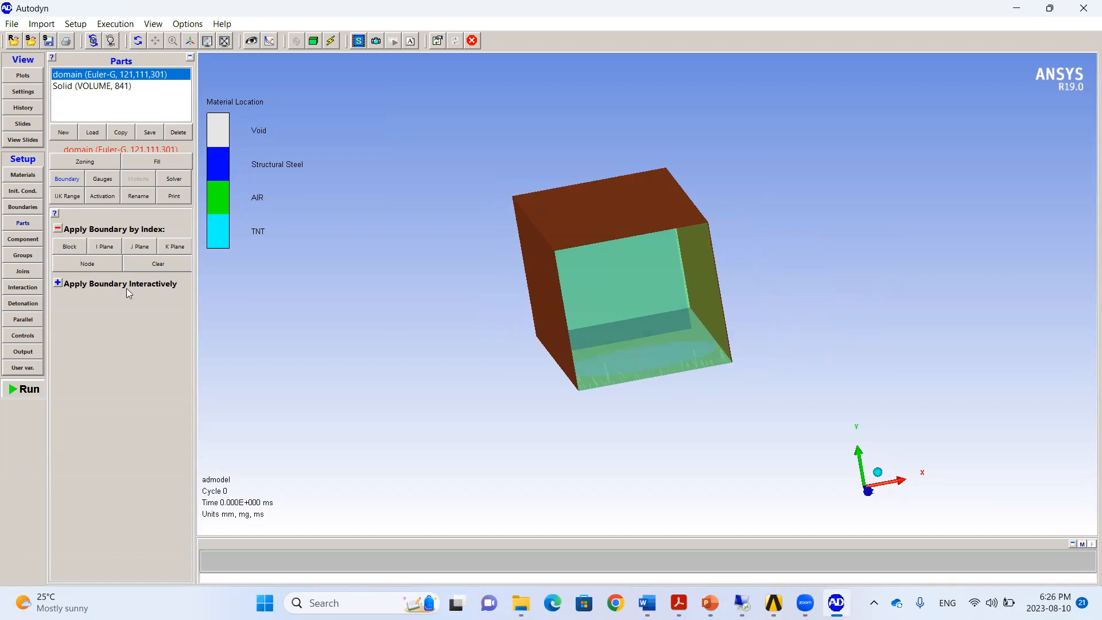
Apply the flow boundary to the domain's K = 301 face, spanning I 1 to 121 and J 1 to 111
{"action": "left_click", "coordinate": [69, 247]}
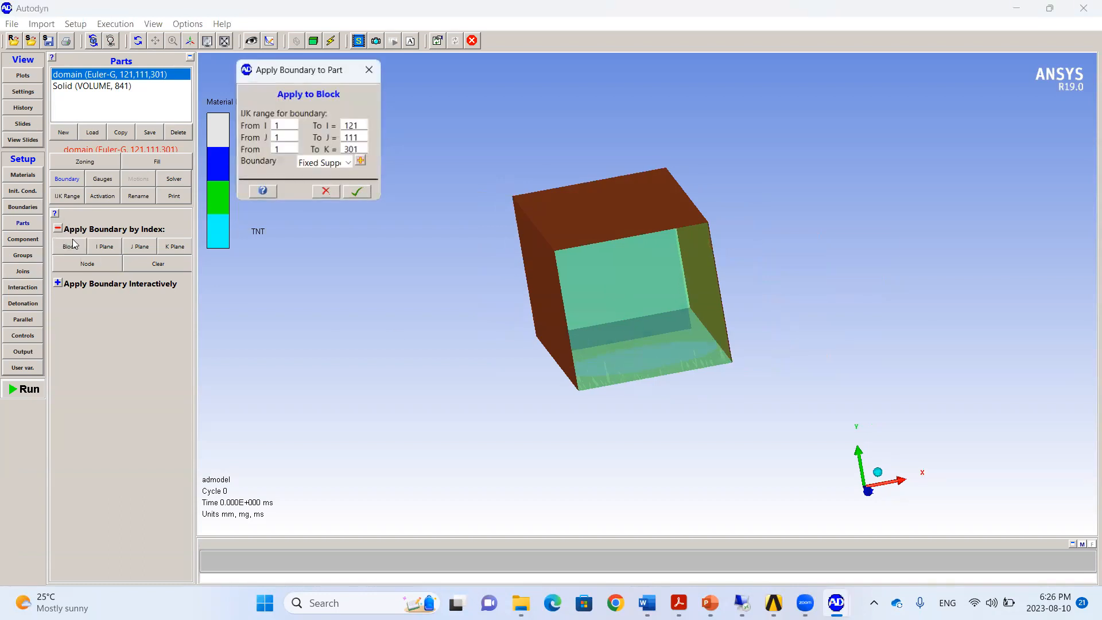
{"action": "left_click", "coordinate": [280, 149]}
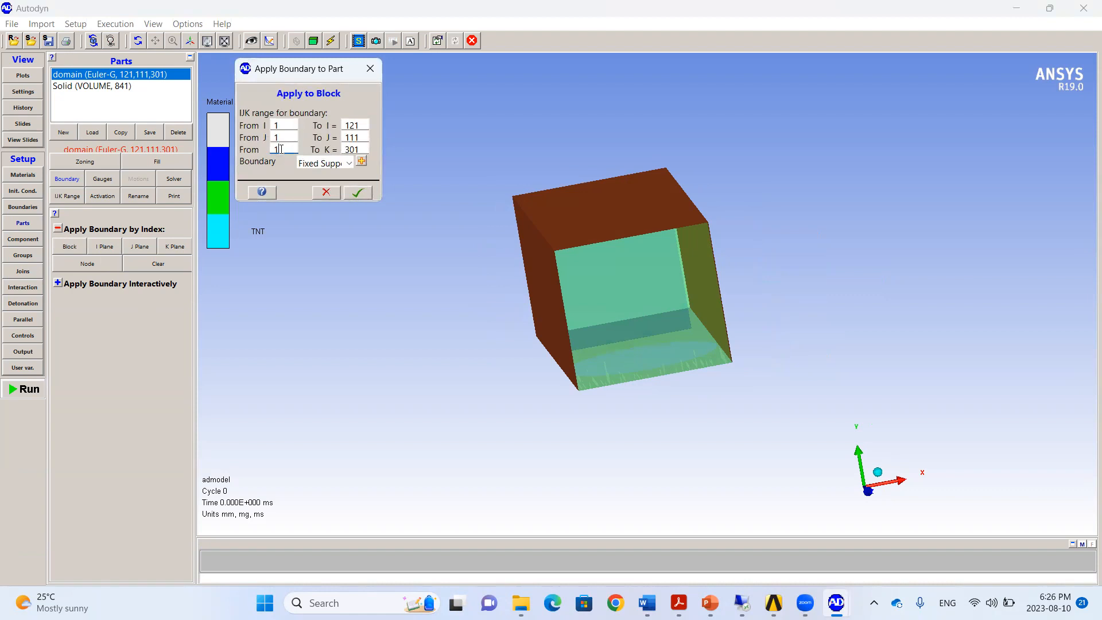
{"action": "key", "text": "BackSpace"}
{"action": "type", "text": "301"}
{"action": "left_click", "coordinate": [340, 163]}
{"action": "left_click", "coordinate": [321, 187]}
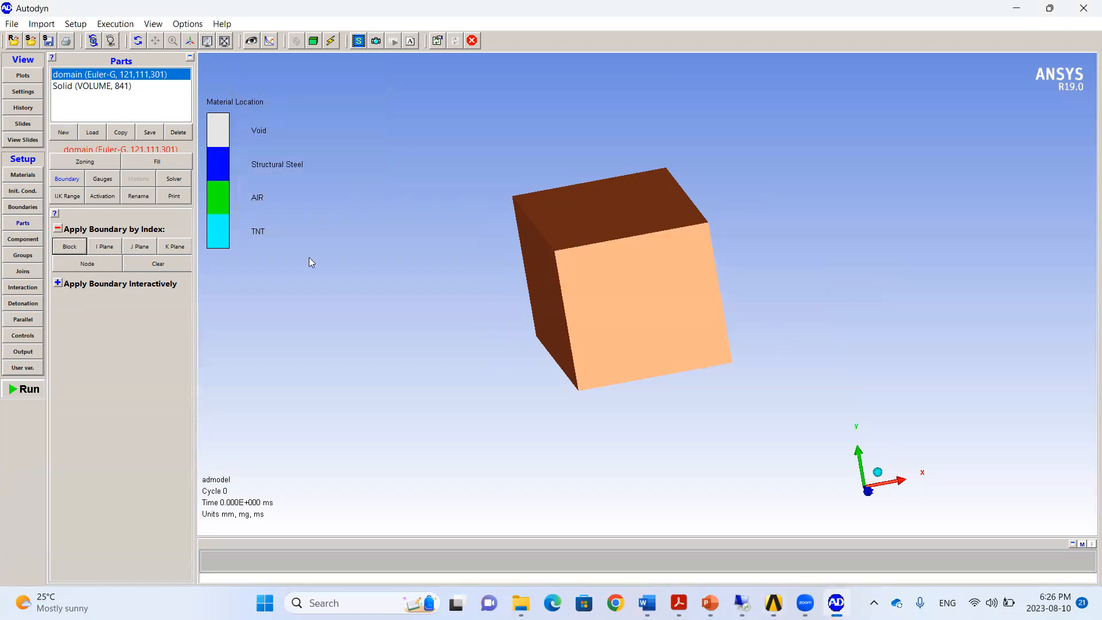
{"action": "left_click_drag", "start_coordinate": [538, 276], "coordinate": [880, 327]}
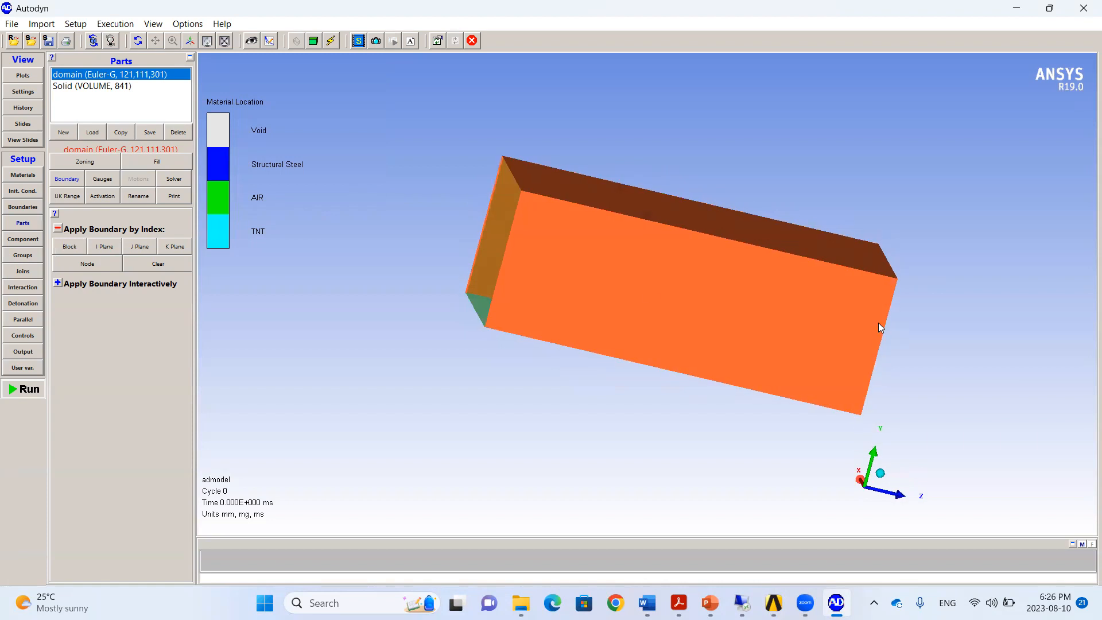
Apply the flow boundary to the domain's K = 1 face, spanning I 1 to 121 and J 1 to 111
{"action": "left_click", "coordinate": [69, 246]}
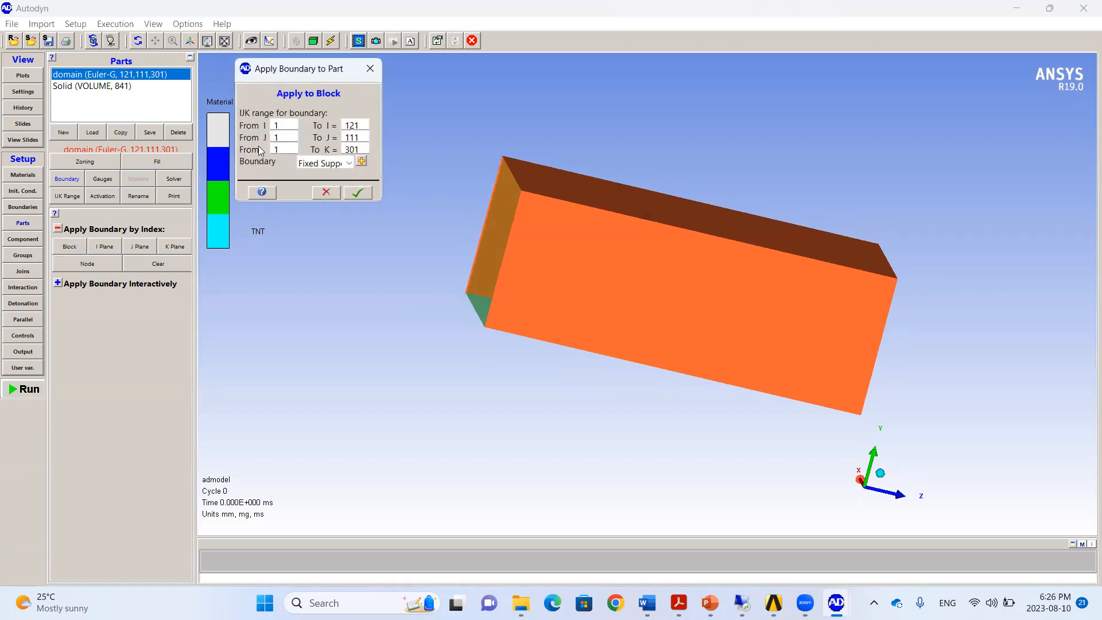
{"action": "double_click", "coordinate": [355, 150]}
{"action": "type", "text": "1"}
{"action": "left_click", "coordinate": [344, 163]}
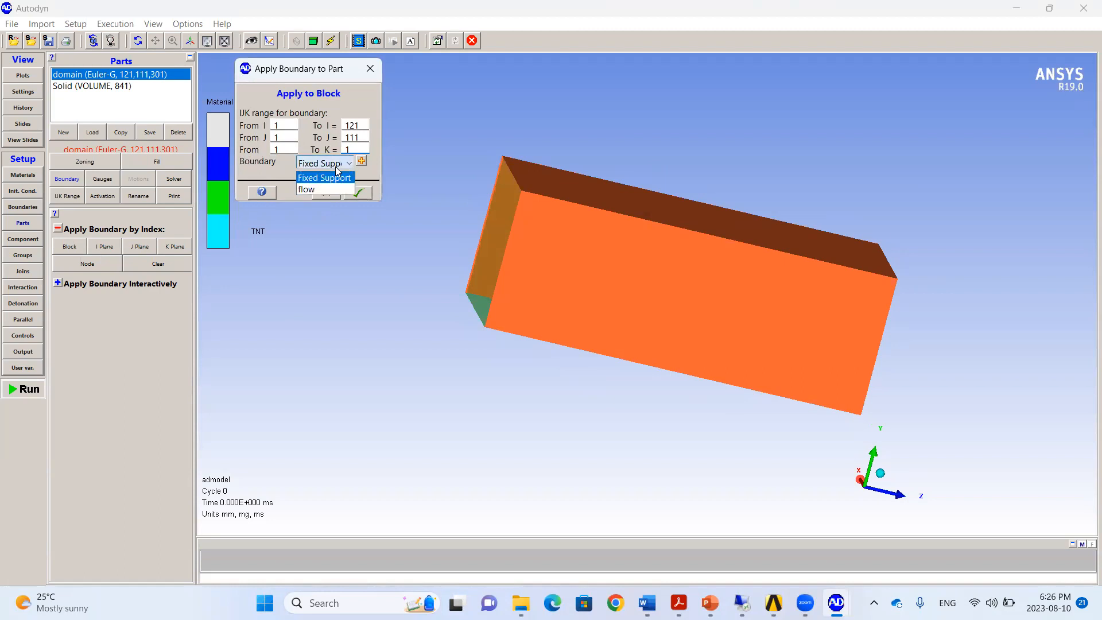
{"action": "left_click", "coordinate": [314, 191]}
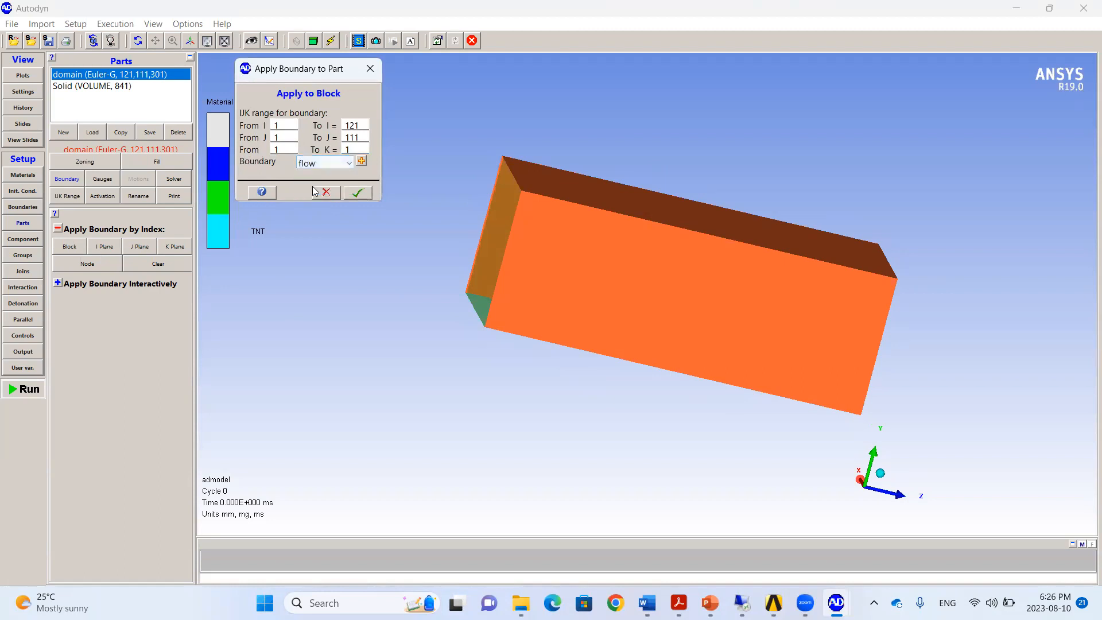
{"action": "left_click", "coordinate": [358, 193]}
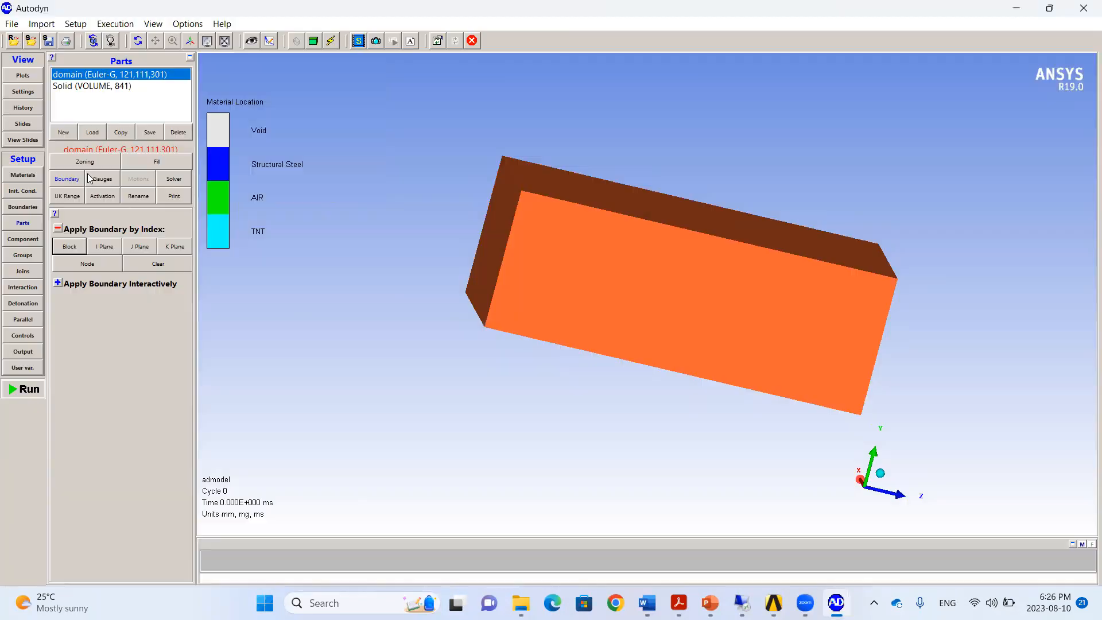
Check the flow boundaries around the domain and turn off their display in the plot
{"action": "left_click", "coordinate": [22, 76]}
{"action": "left_click_drag", "start_coordinate": [634, 257], "coordinate": [449, 344]}
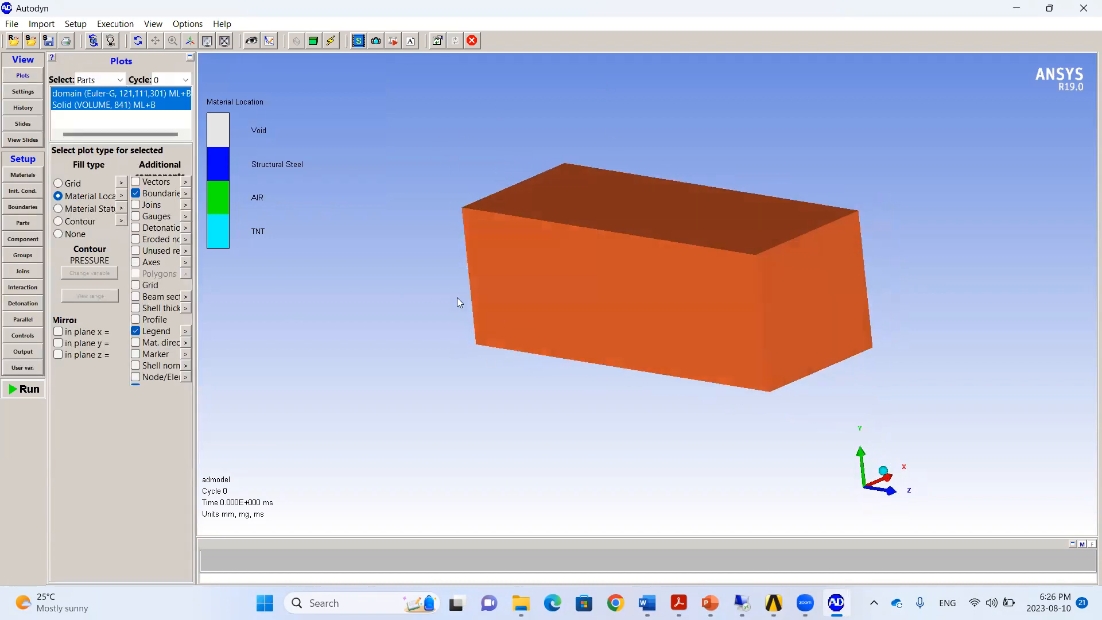
{"action": "left_click", "coordinate": [136, 196]}
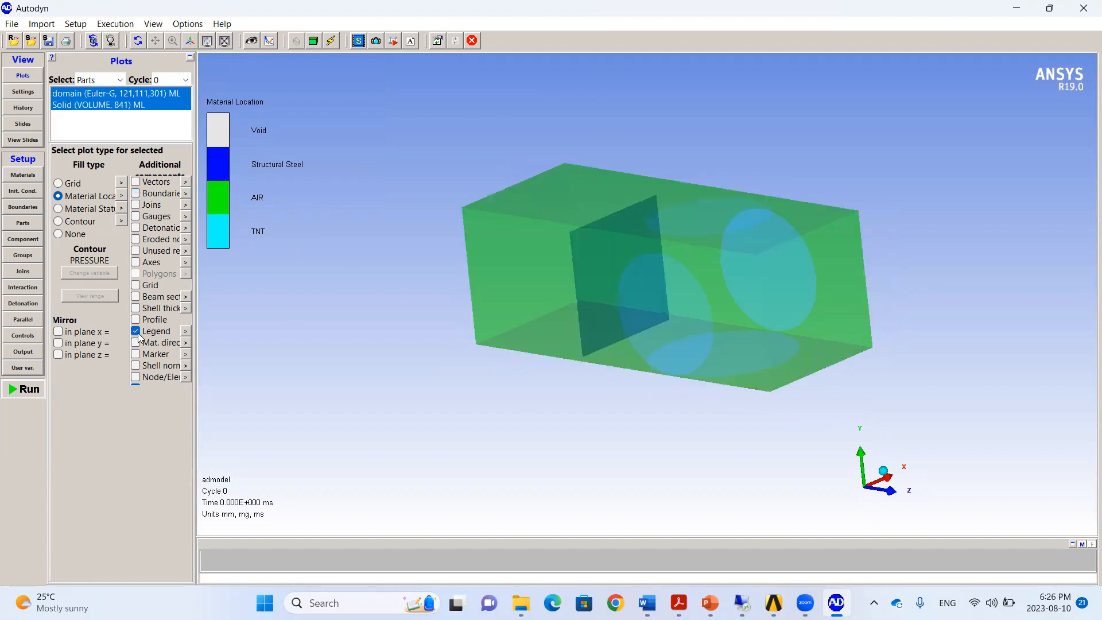
{"action": "left_click_drag", "start_coordinate": [713, 319], "coordinate": [725, 342]}
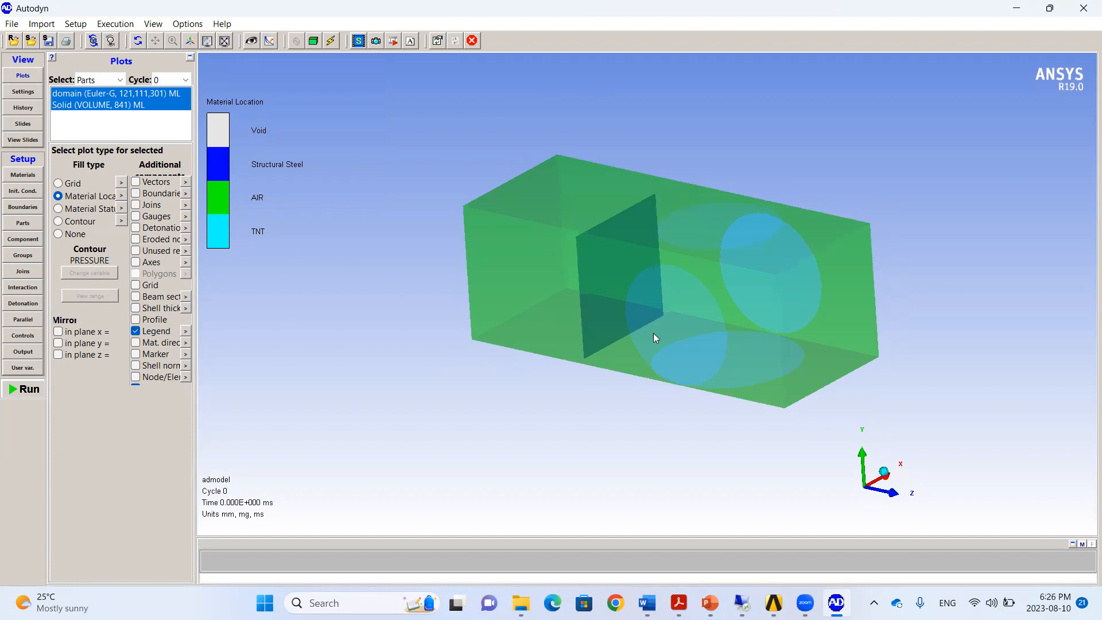
Add a fixed gauge point to the domain part in XYZ space at X 500, Y 500, Z -1000
{"action": "left_click", "coordinate": [18, 224]}
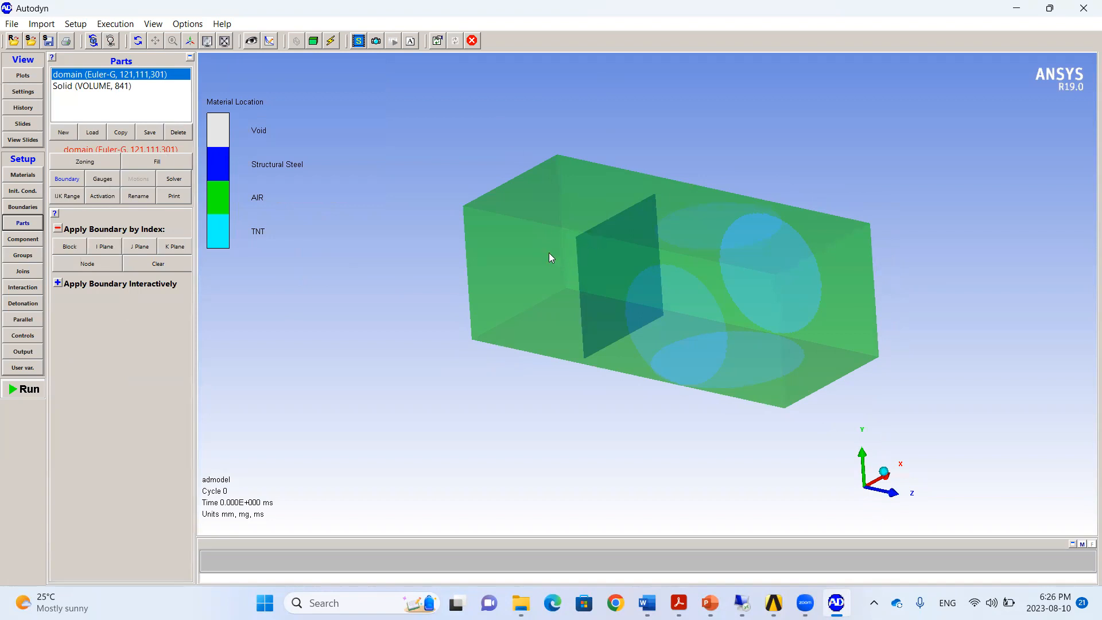
{"action": "left_click", "coordinate": [103, 180]}
{"action": "left_click", "coordinate": [68, 248]}
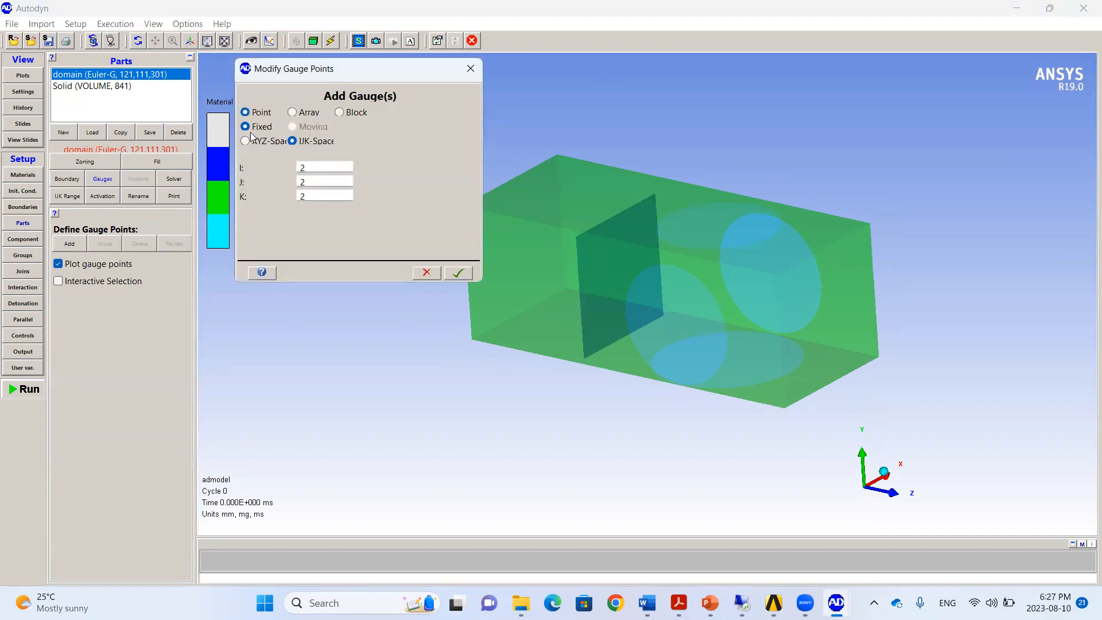
{"action": "left_click", "coordinate": [248, 141]}
{"action": "double_click", "coordinate": [322, 166]}
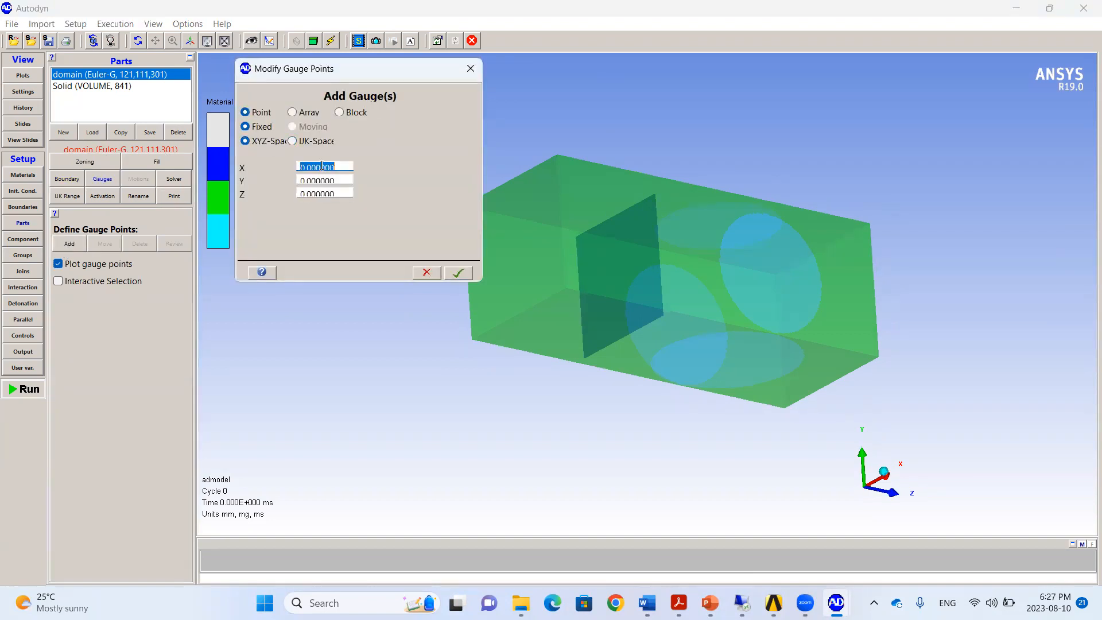
{"action": "type", "text": "500"}
{"action": "key", "text": "Tab"}
{"action": "type", "text": "500"}
{"action": "key", "text": "Tab"}
{"action": "type", "text": "-"}
{"action": "type", "text": "1.00"}
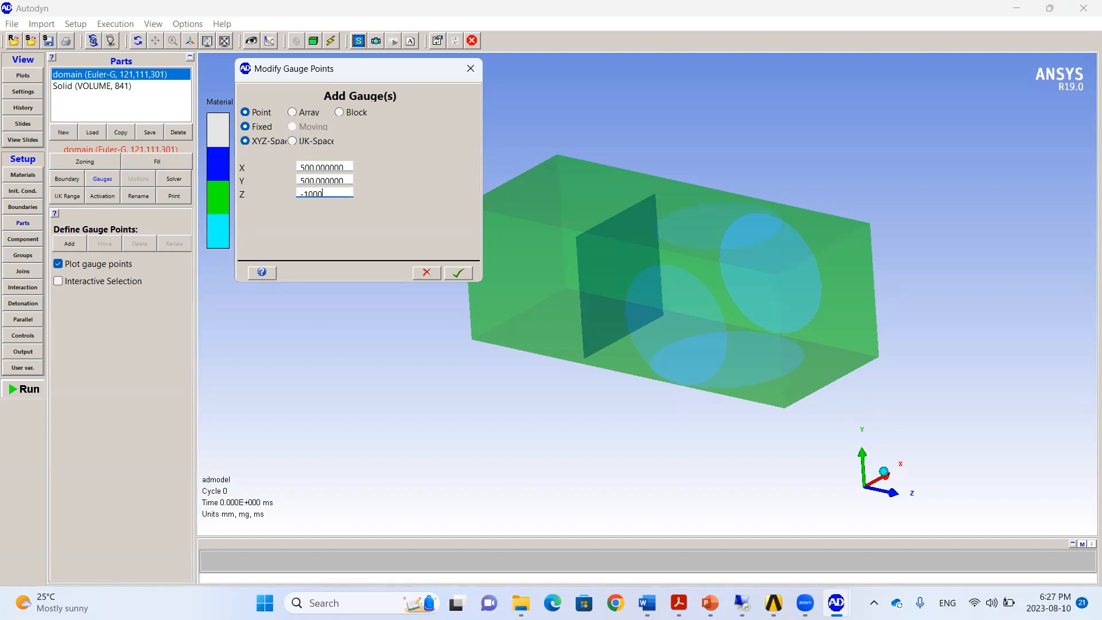
{"action": "type", "text": "0"}
{"action": "left_click", "coordinate": [458, 274]}
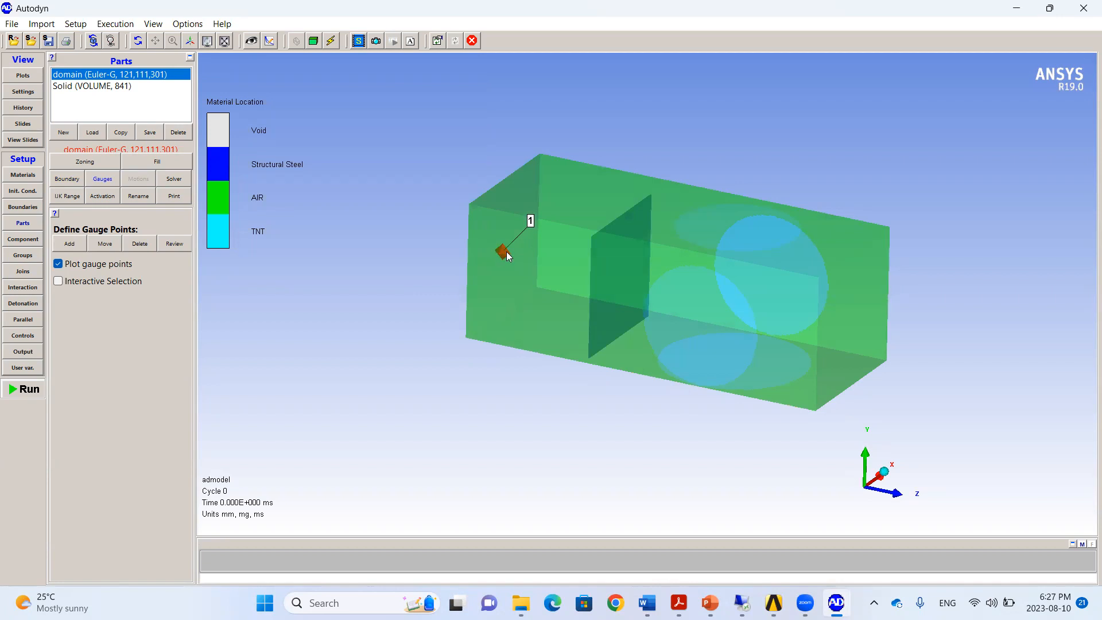
{"action": "mouse_move", "coordinate": [506, 251]}
{"action": "left_mouse_down"}
{"action": "mouse_move", "coordinate": [502, 261]}
{"action": "mouse_move", "coordinate": [630, 262]}
{"action": "mouse_move", "coordinate": [499, 297]}
{"action": "left_mouse_up"}
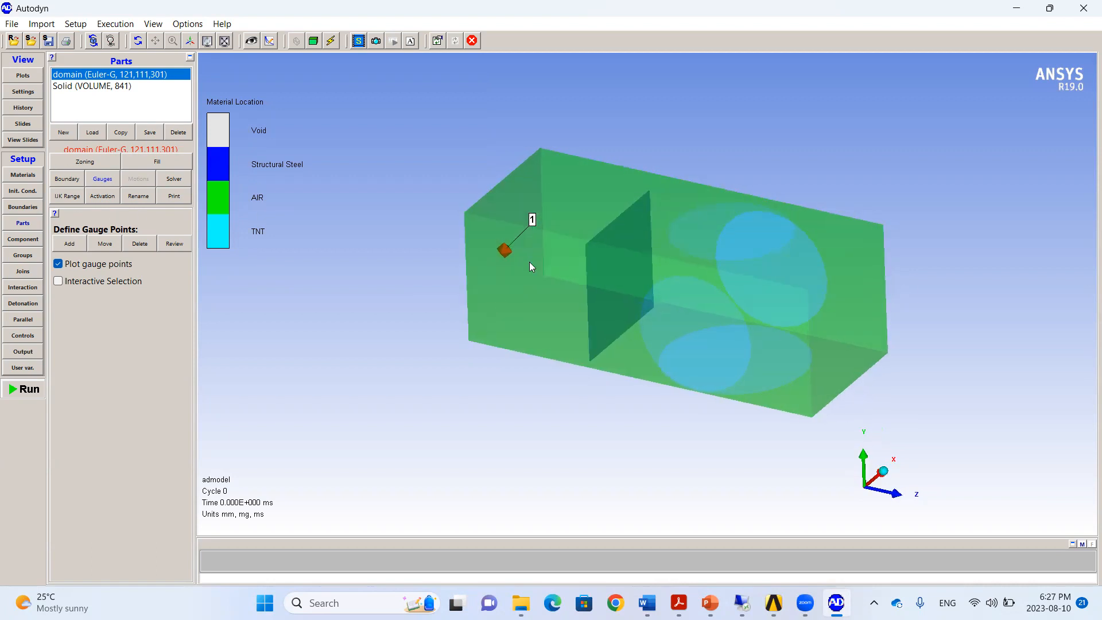
Add an element gauge point to the Solid part at X 500, Y 500, Z 0
{"action": "left_click", "coordinate": [106, 88]}
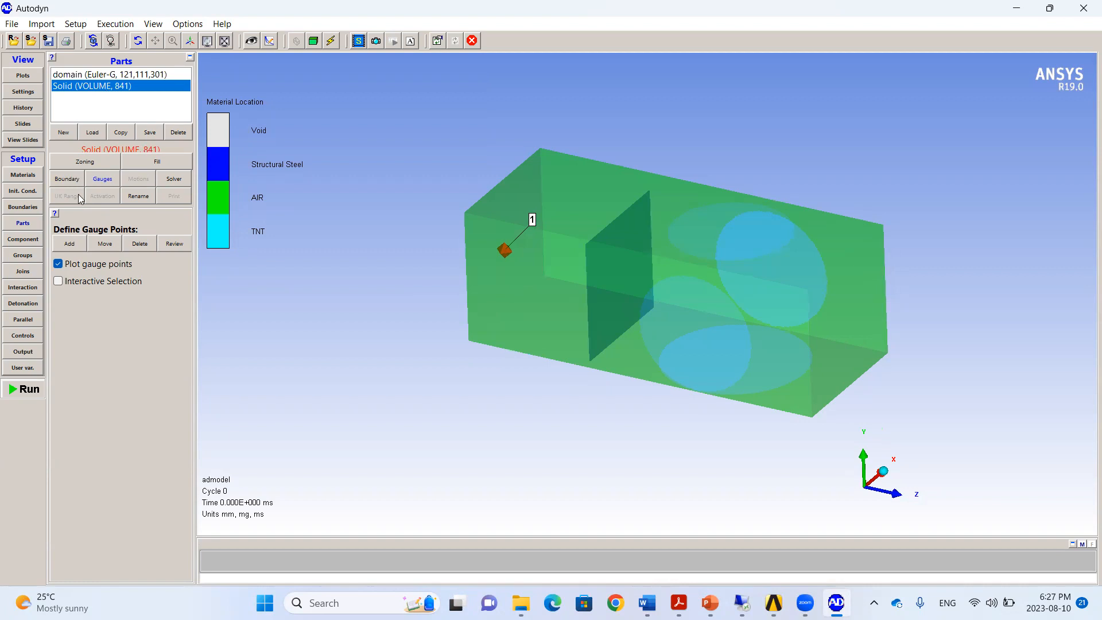
{"action": "left_click", "coordinate": [69, 243]}
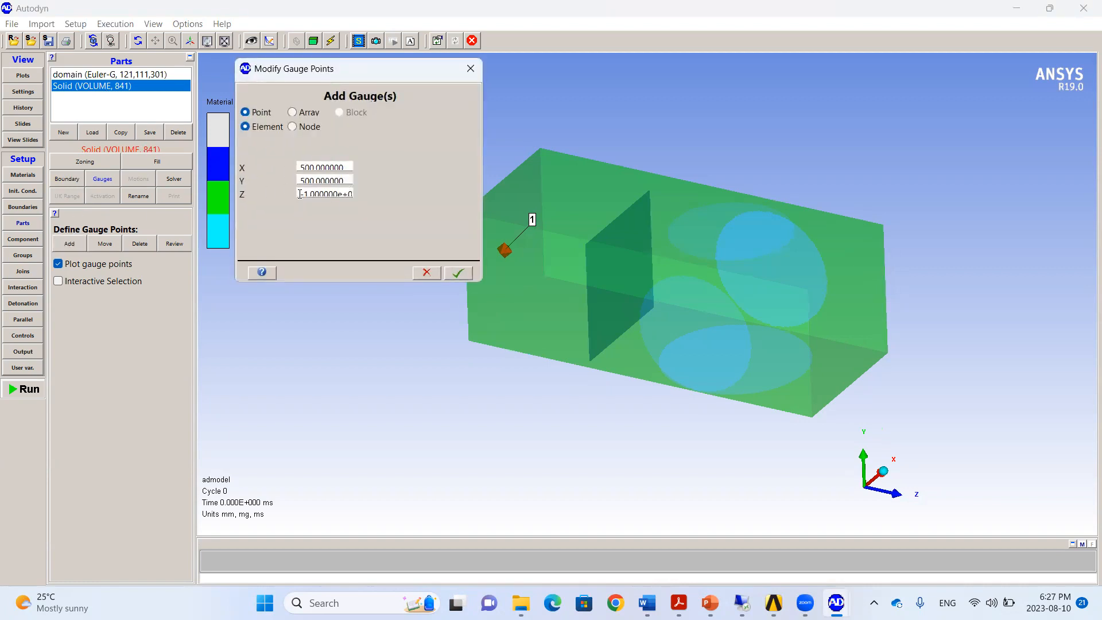
{"action": "left_click_drag", "start_coordinate": [299, 194], "coordinate": [470, 190]}
{"action": "type", "text": "0"}
{"action": "left_click", "coordinate": [460, 274]}
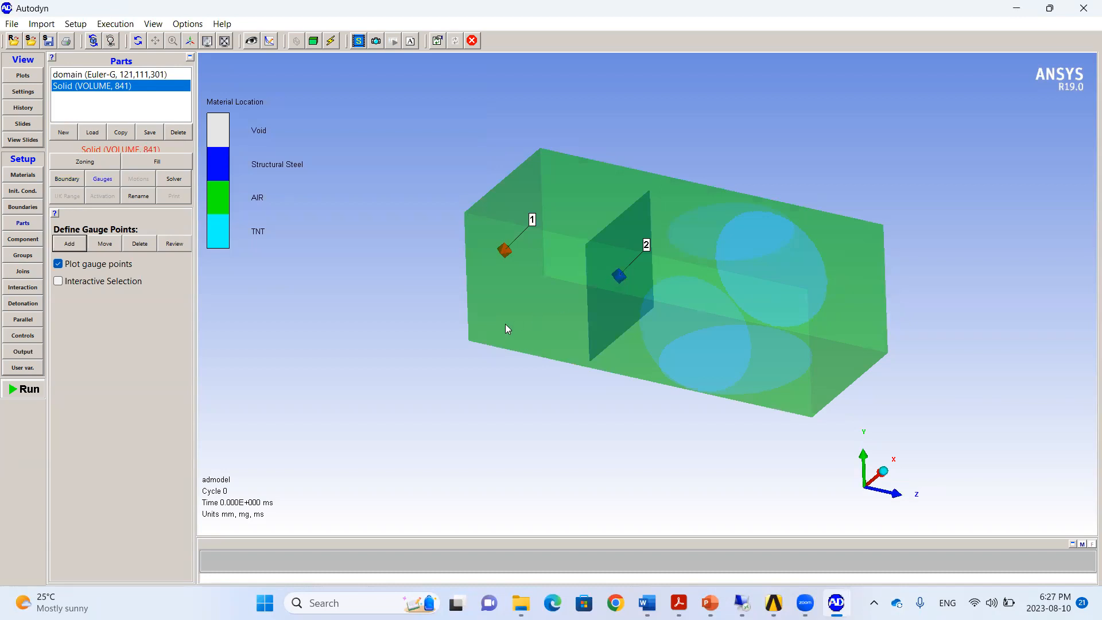
{"action": "left_click", "coordinate": [489, 369]}
Merge the joined unstructured nodes of the model
{"action": "left_click", "coordinate": [25, 272]}
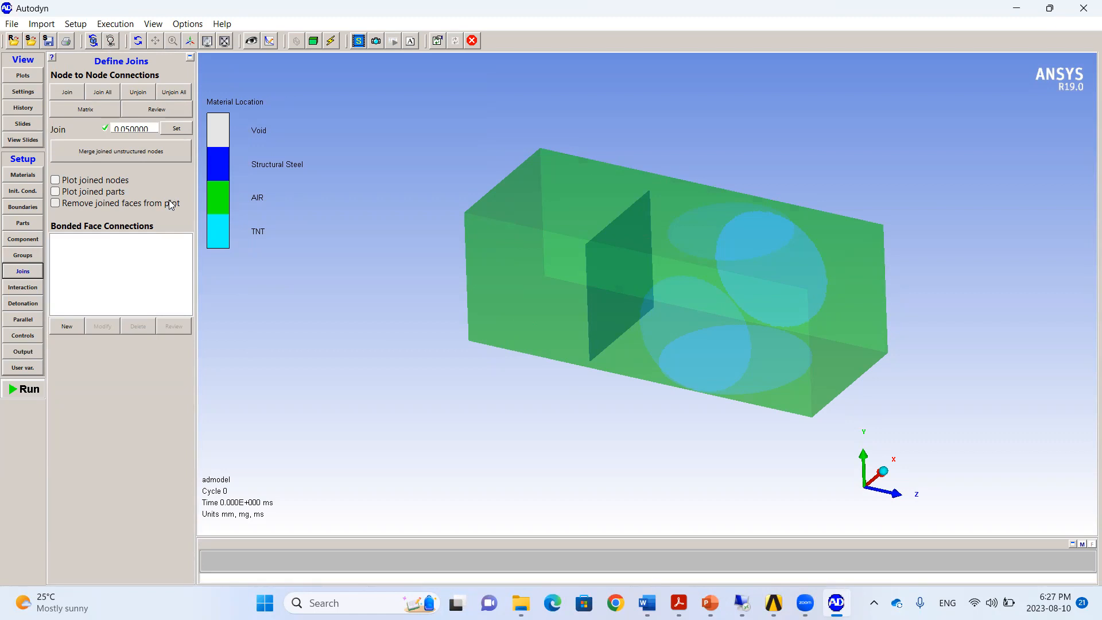
{"action": "left_click", "coordinate": [149, 154]}
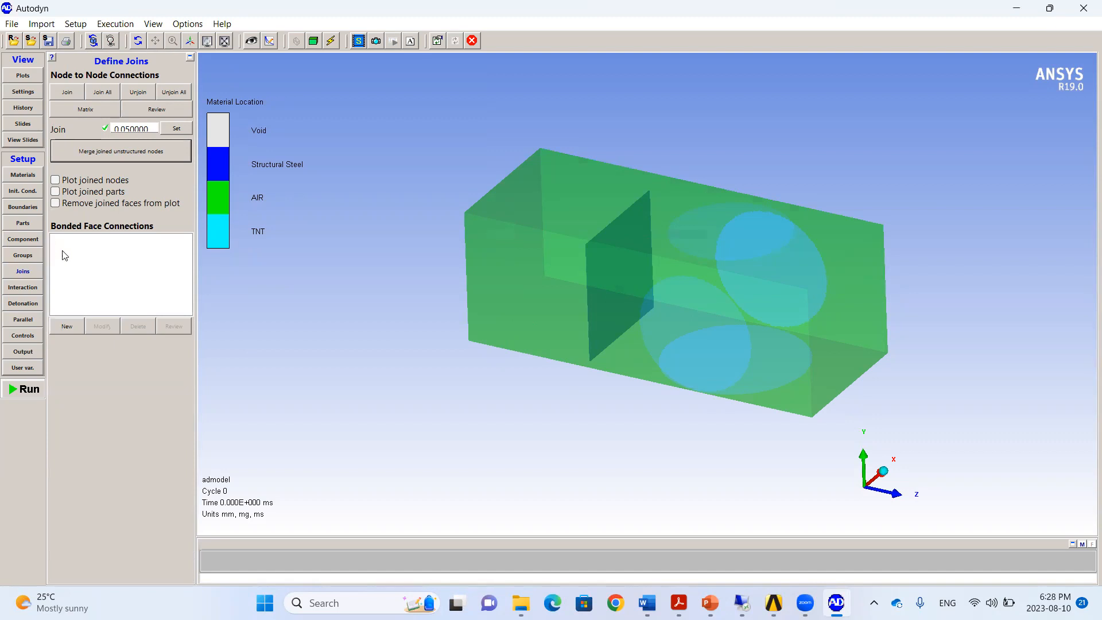
Set the Euler/Lagrange interaction to Fully Coupled with fully automatic Euler-Lagrange/Shell interactions
{"action": "left_click", "coordinate": [34, 290]}
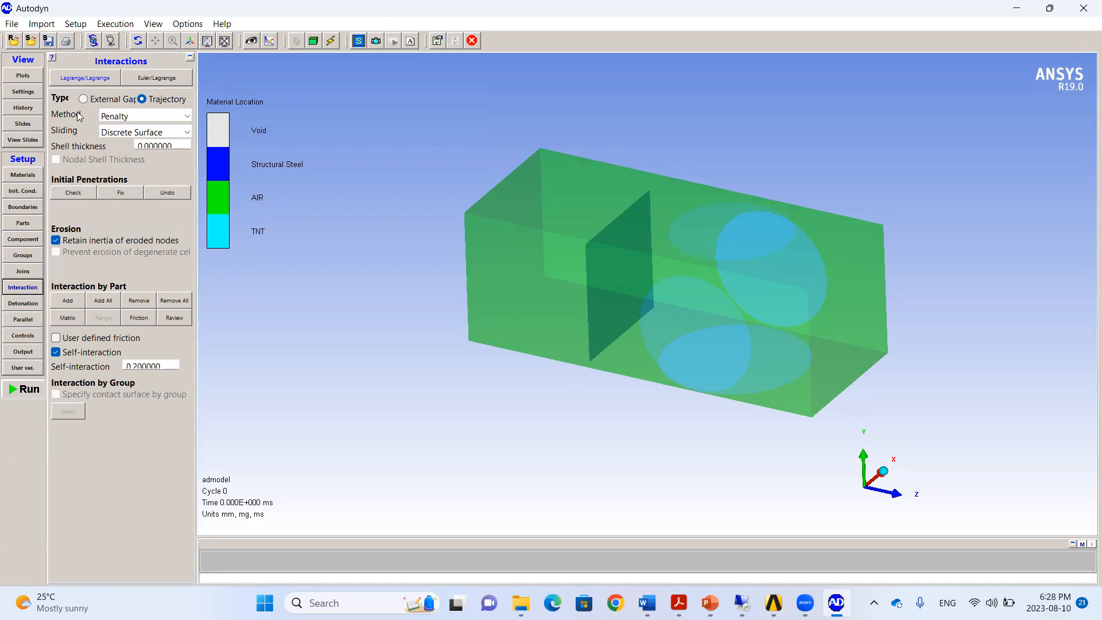
{"action": "left_click", "coordinate": [154, 75]}
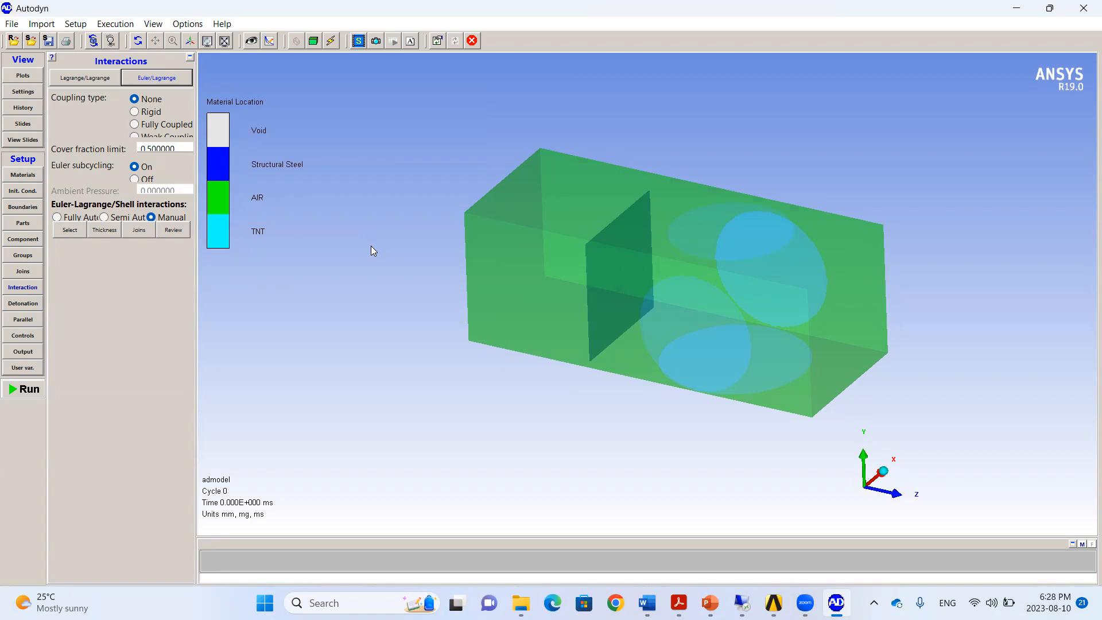
{"action": "left_click", "coordinate": [134, 124]}
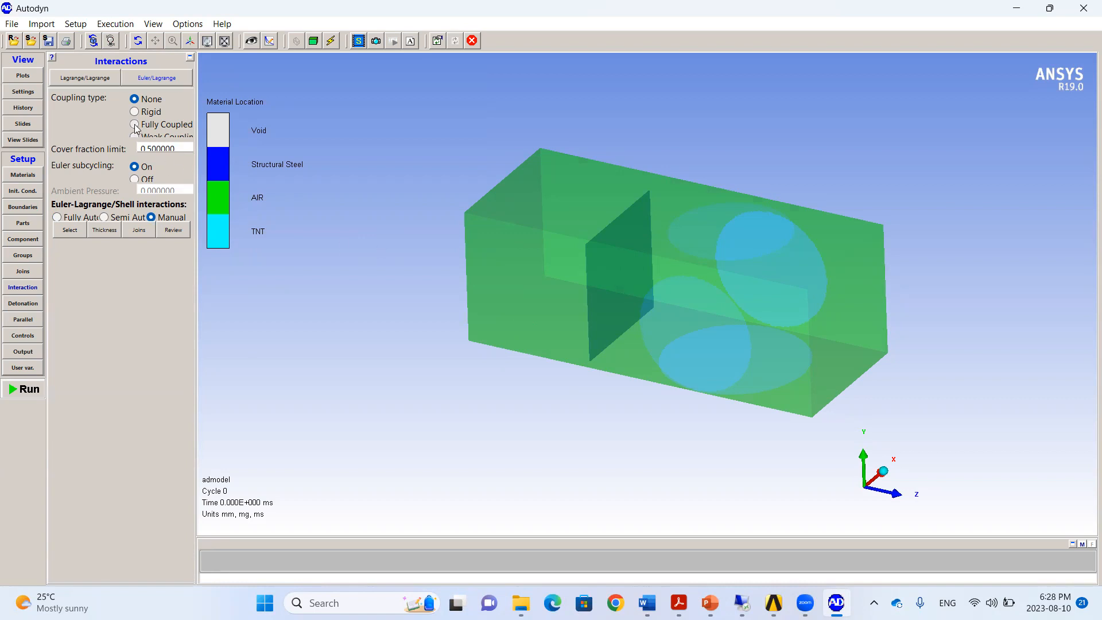
{"action": "left_click", "coordinate": [56, 218]}
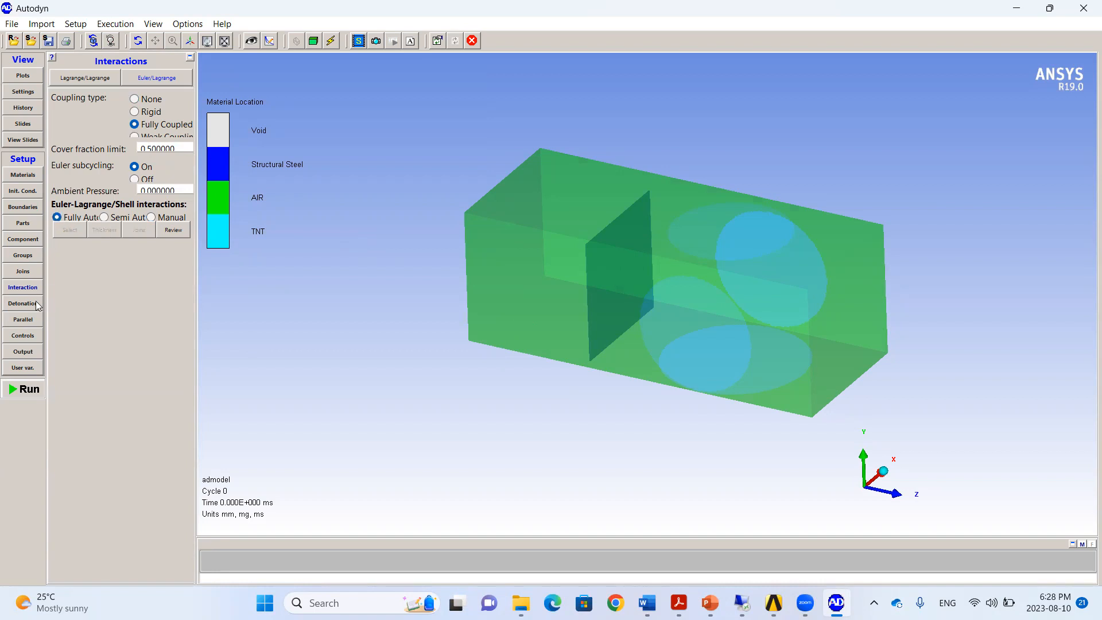
{"action": "left_click", "coordinate": [22, 322]}
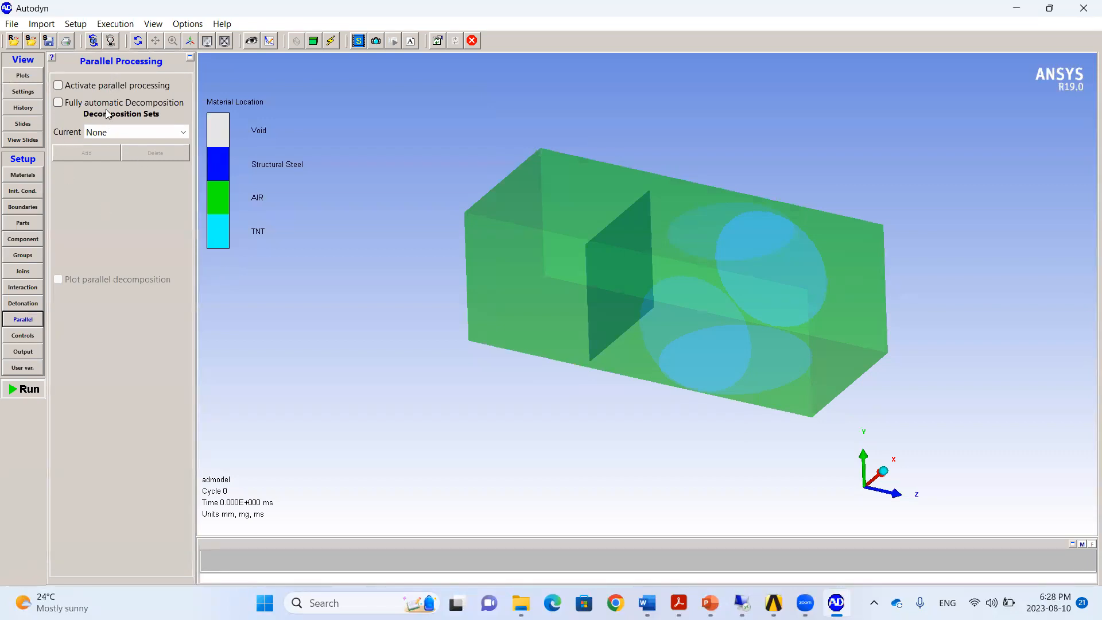
{"action": "left_click", "coordinate": [18, 334]}
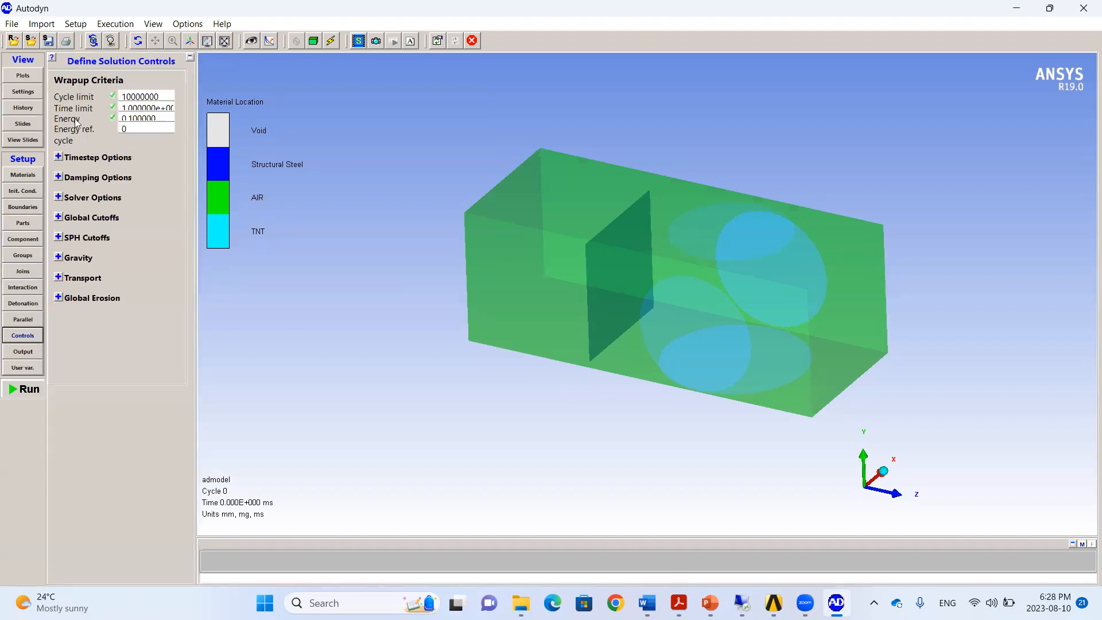
{"action": "left_click", "coordinate": [135, 97]}
{"action": "key", "text": "Tab"}
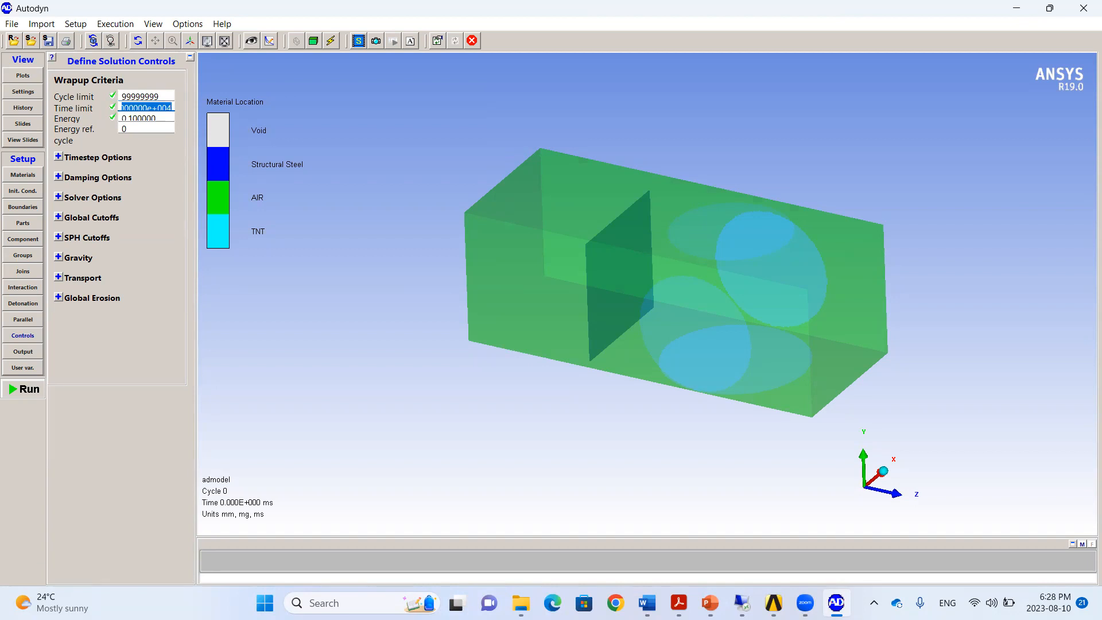
{"action": "type", "text": "5"}
{"action": "key", "text": "Tab"}
{"action": "key", "text": "Tab"}
{"action": "type", "text": "9999999999"}
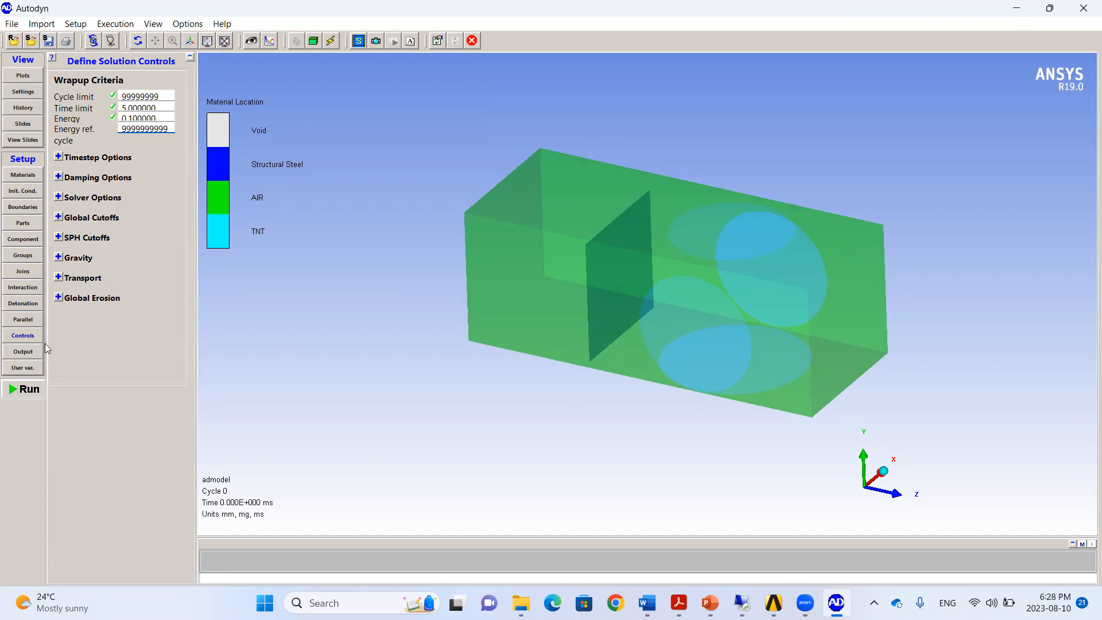
Set the time-based save output to an end time of 5 and an increment of 0.01
{"action": "left_click", "coordinate": [27, 351]}
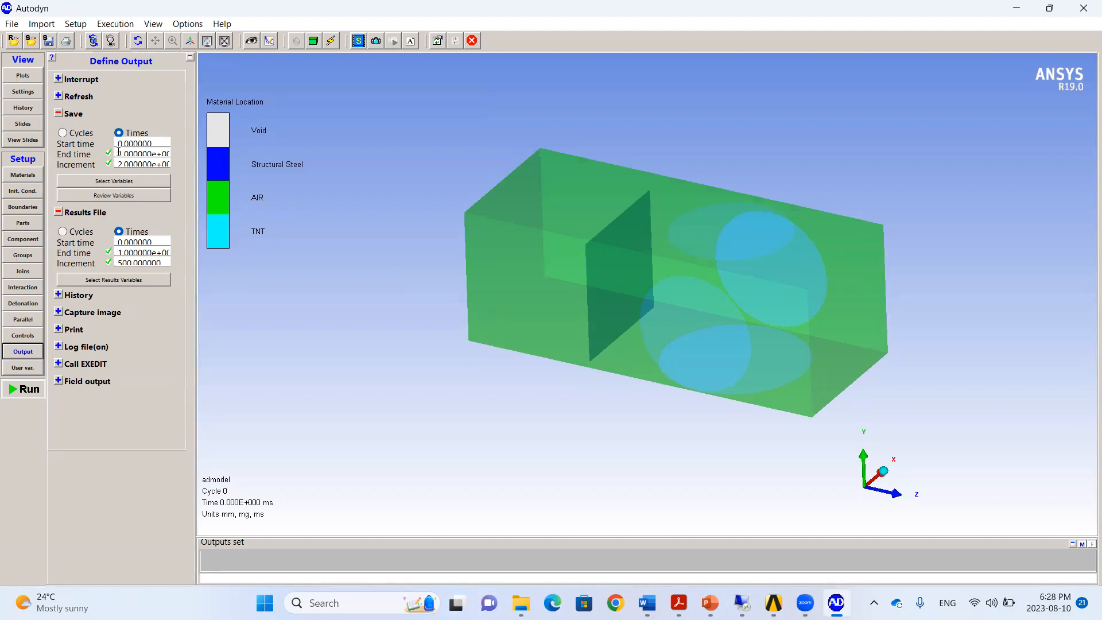
{"action": "left_click_drag", "start_coordinate": [119, 152], "coordinate": [245, 151]}
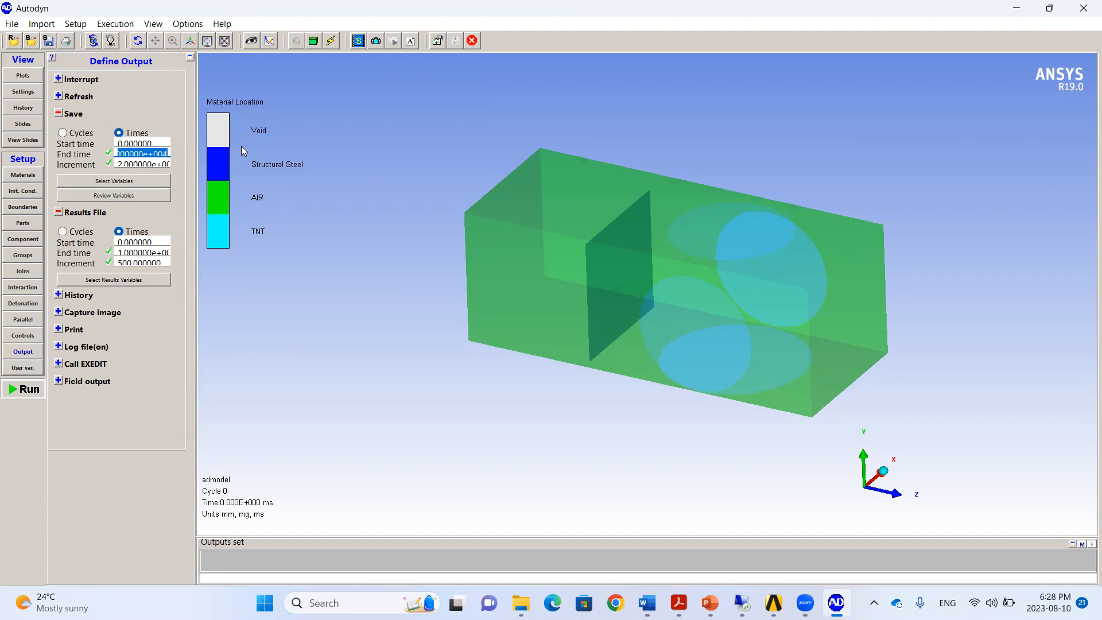
{"action": "type", "text": "5"}
{"action": "key", "text": "Tab"}
{"action": "key", "text": "BackSpace"}
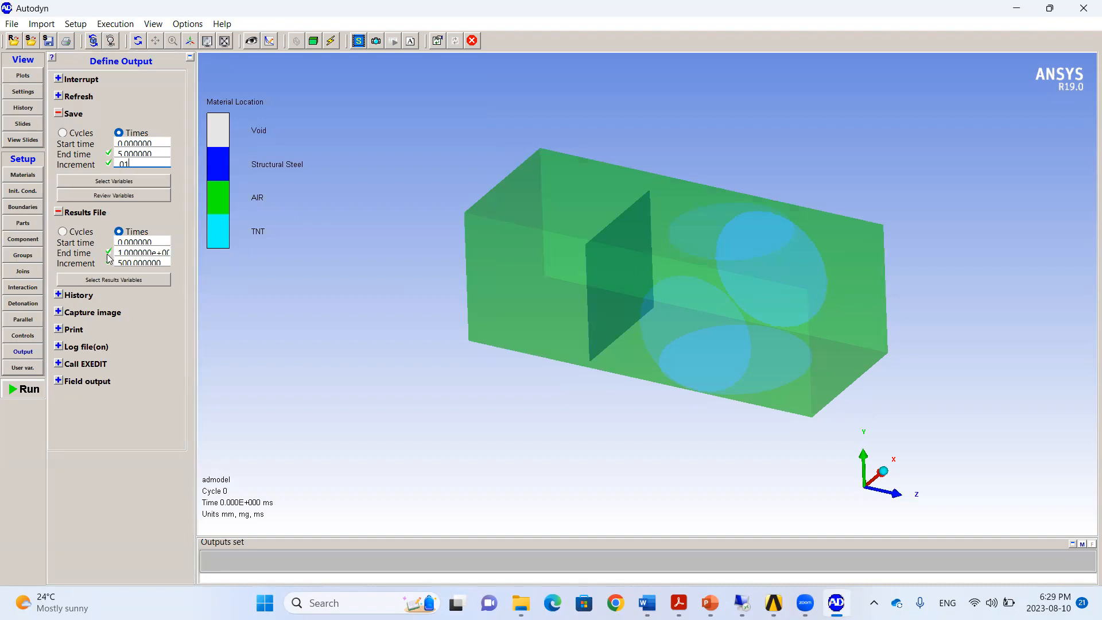
Set the results file output to an end time of 5 and an increment of 0.01
{"action": "left_click_drag", "start_coordinate": [117, 253], "coordinate": [279, 254]}
{"action": "type", "text": "5"}
{"action": "key", "text": "Tab"}
{"action": "key", "text": "BackSpace"}
{"action": "type", "text": "01"}
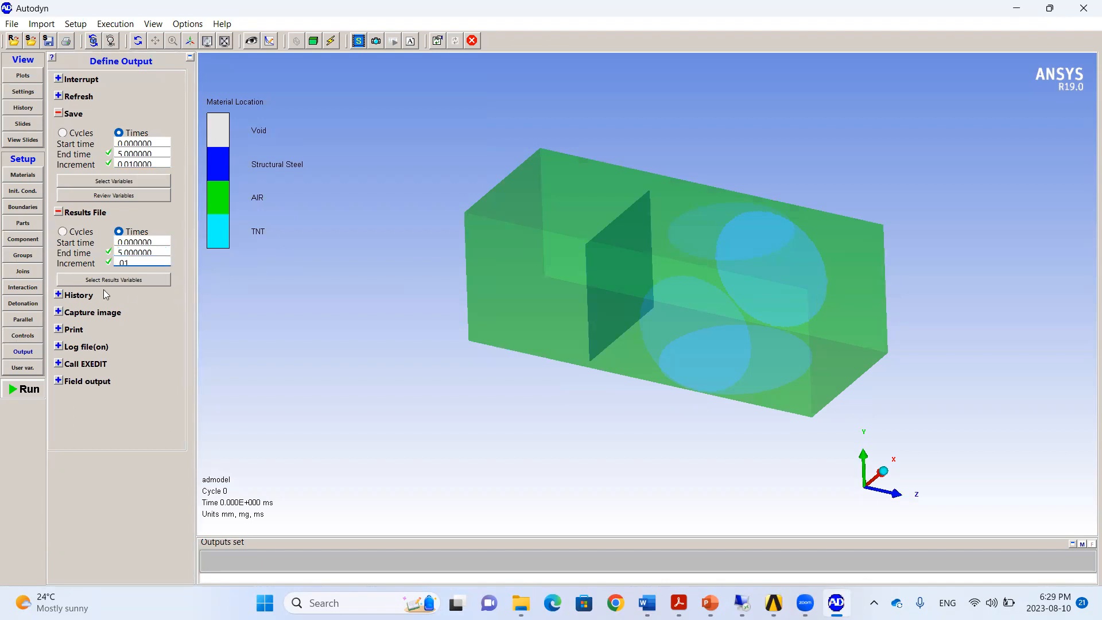
Switch the history output to times, with an end time of 5 and an increment of 0.01
{"action": "left_click", "coordinate": [58, 294]}
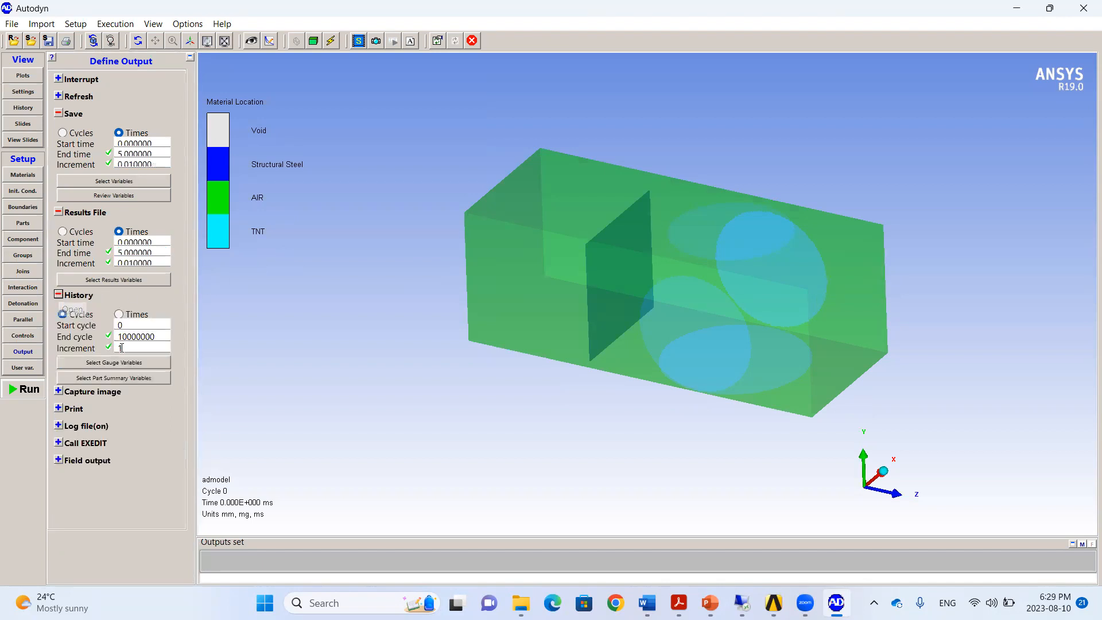
{"action": "left_click", "coordinate": [119, 314]}
{"action": "double_click", "coordinate": [153, 335]}
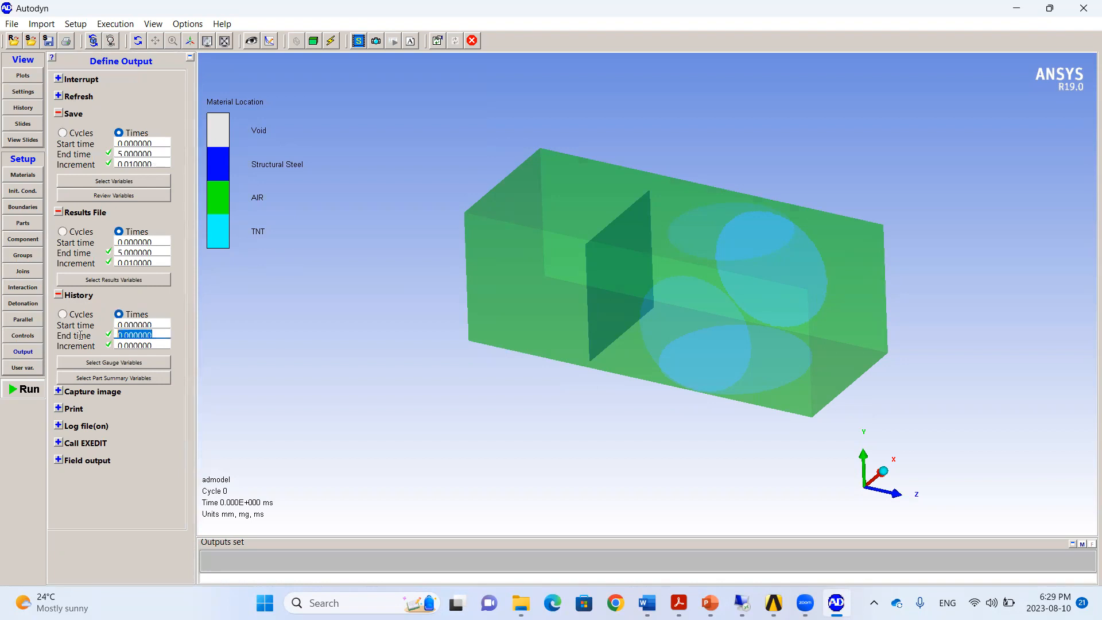
{"action": "type", "text": "5"}
{"action": "key", "text": "Tab"}
{"action": "key", "text": "BackSpace"}
{"action": "type", "text": "0"}
{"action": "type", "text": ".01"}
Add DISPL. X, DISPL. Y, DISPL. Z and DISPL. ABS to the saved variables of the unstructured solvers
{"action": "left_click", "coordinate": [117, 181]}
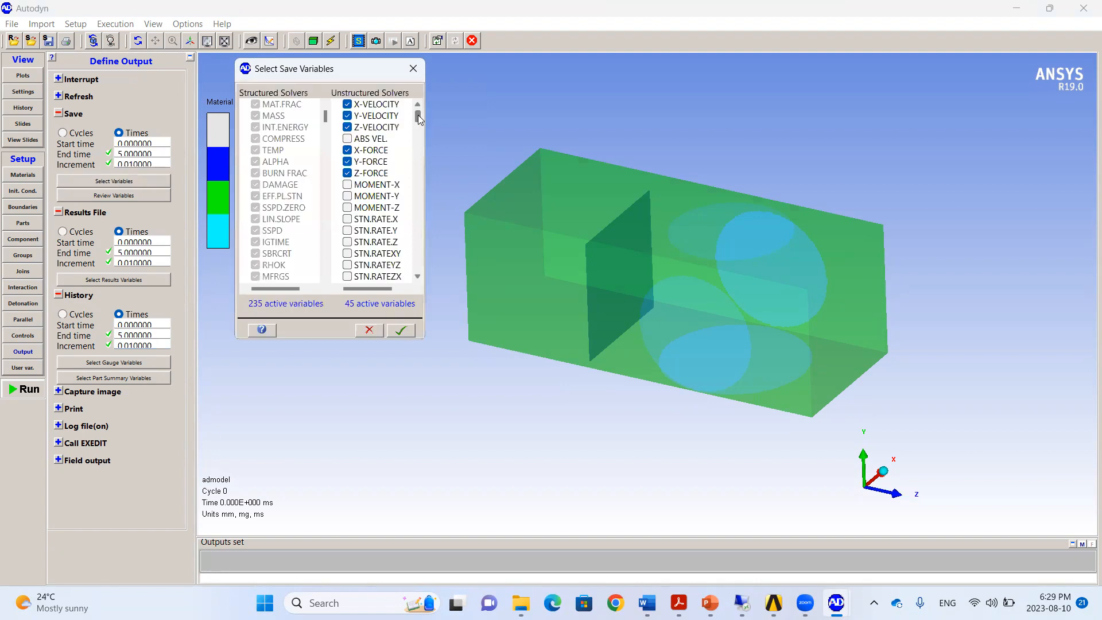
{"action": "left_click_drag", "start_coordinate": [418, 115], "coordinate": [419, 212]}
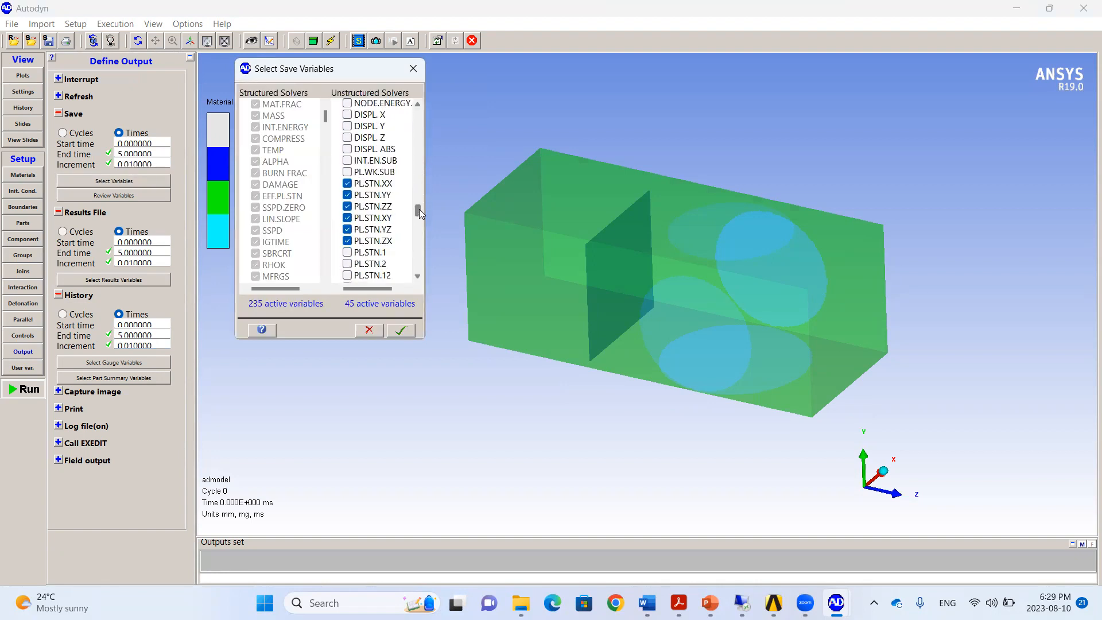
{"action": "left_click", "coordinate": [350, 118]}
{"action": "left_click", "coordinate": [349, 126]}
{"action": "left_click", "coordinate": [348, 149]}
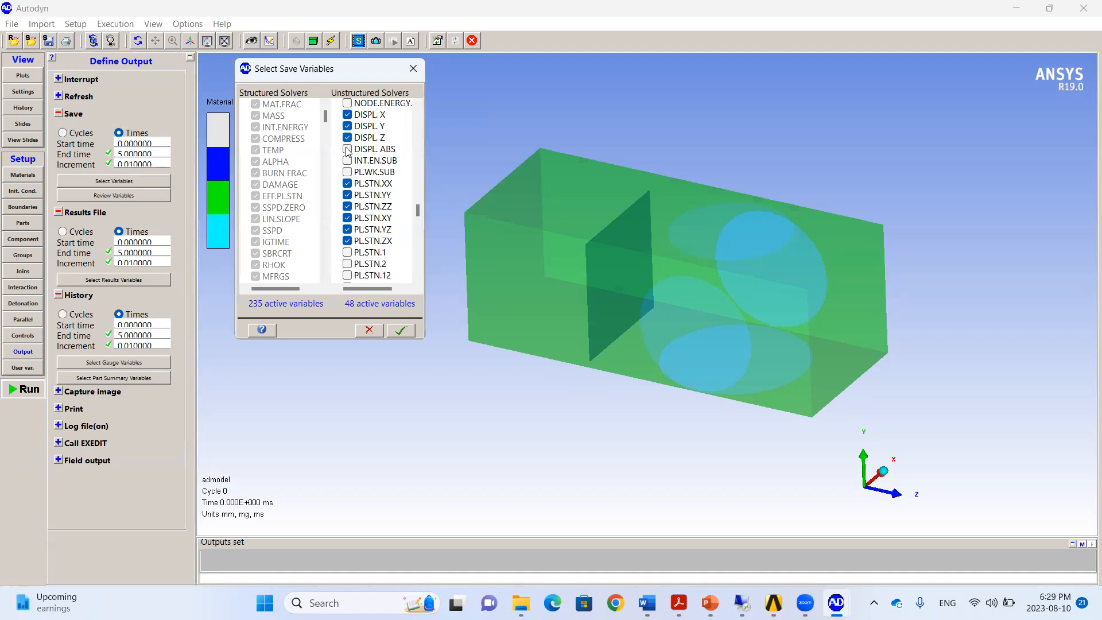
{"action": "left_click", "coordinate": [400, 330]}
Hide the Euler domain part in the plot by setting its fill type to None
{"action": "left_click", "coordinate": [16, 72]}
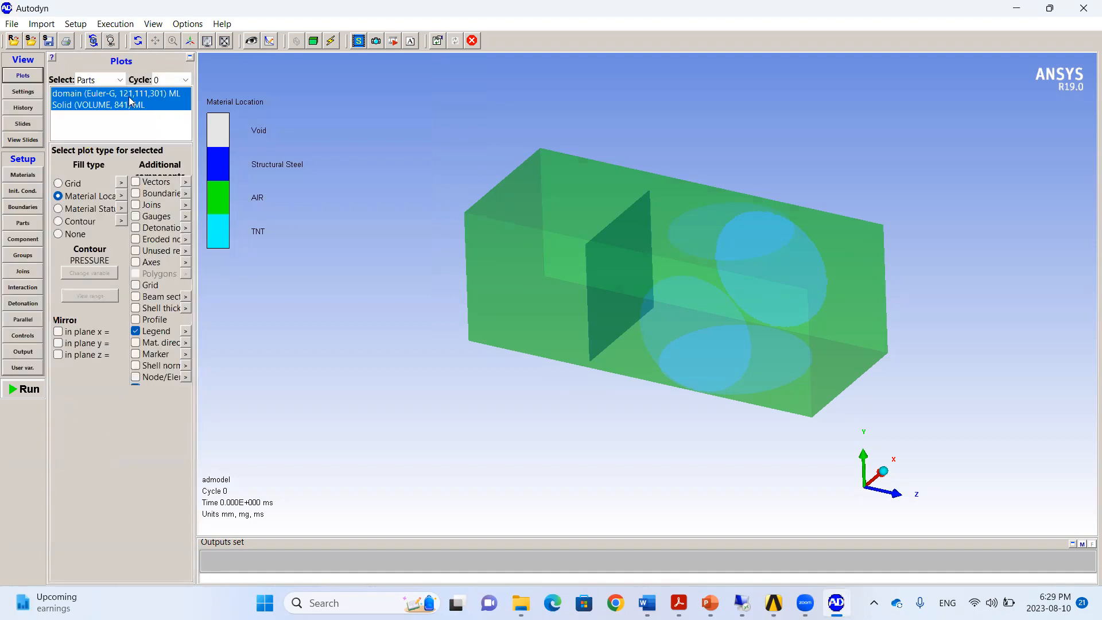
{"action": "left_click", "coordinate": [127, 96]}
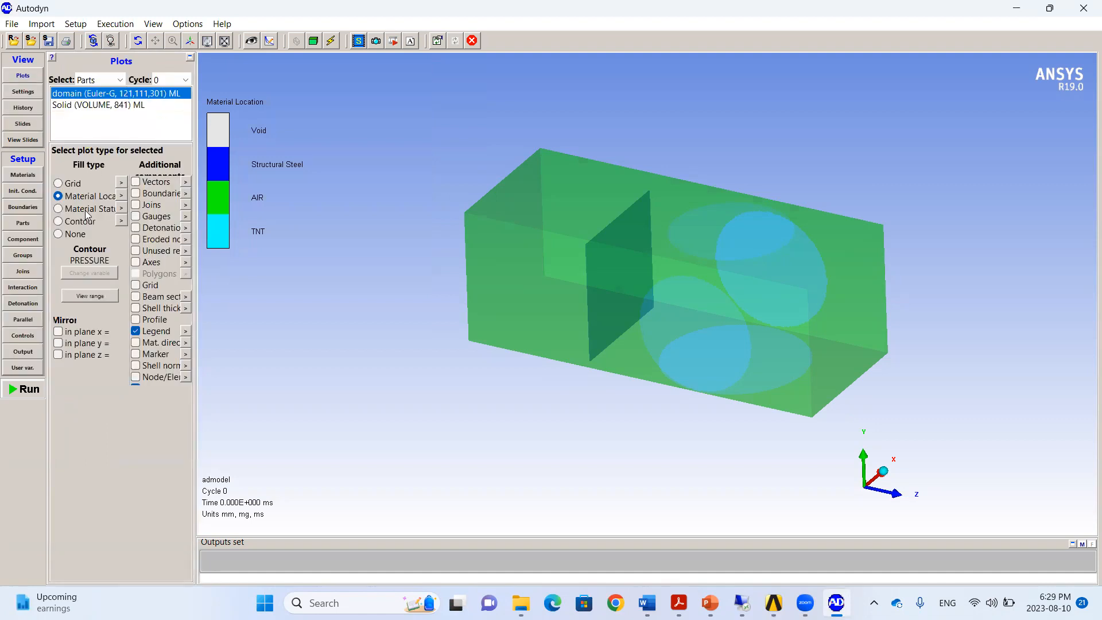
{"action": "left_click", "coordinate": [60, 236]}
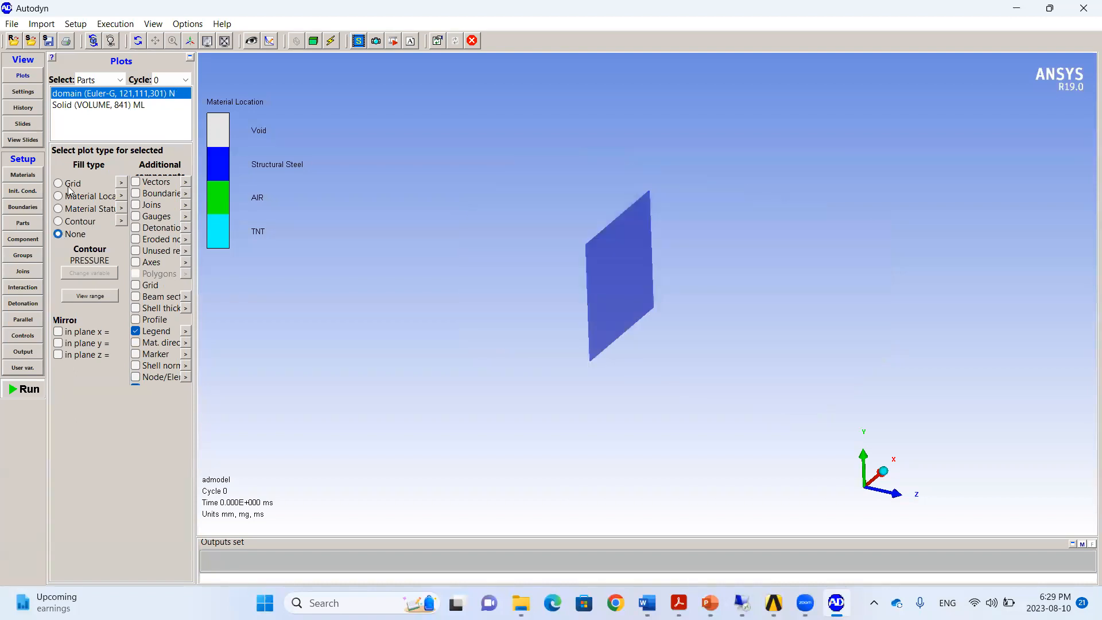
Plot the Solid part as a contour of the DISPL. ABS variable
{"action": "left_click", "coordinate": [88, 108]}
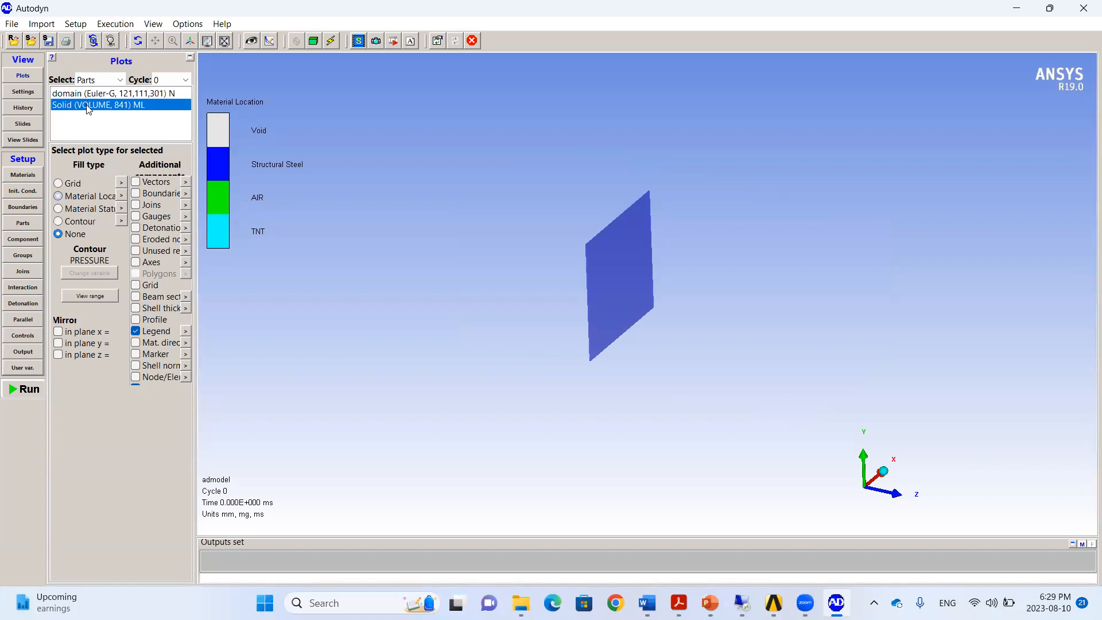
{"action": "left_click", "coordinate": [59, 222]}
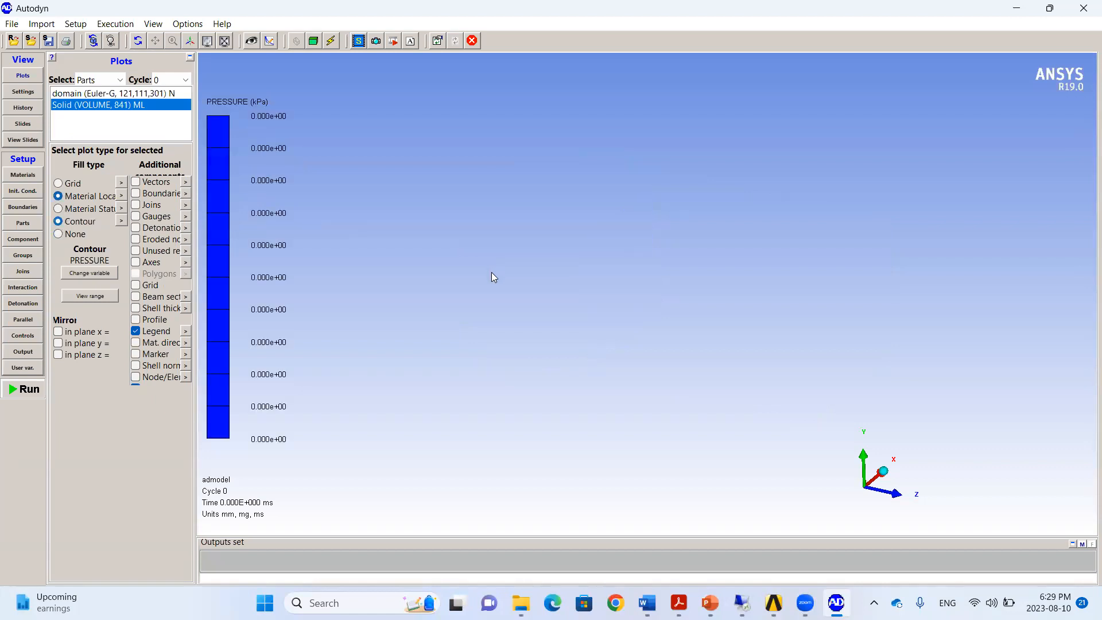
{"action": "left_click", "coordinate": [86, 272]}
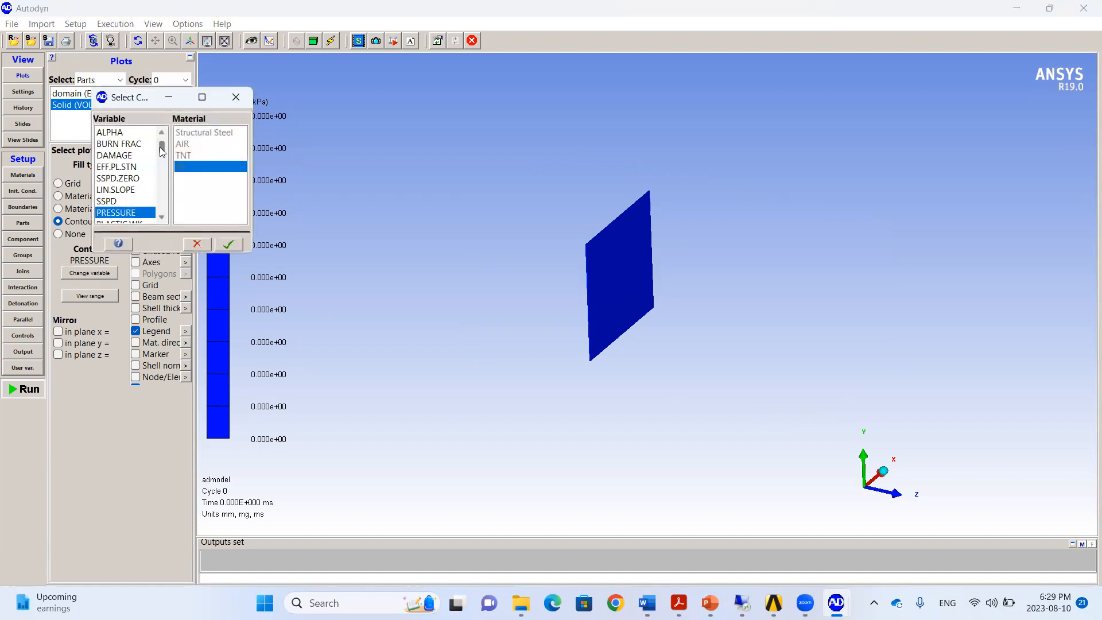
{"action": "left_click_drag", "start_coordinate": [162, 151], "coordinate": [171, 203]}
{"action": "left_click", "coordinate": [122, 133]}
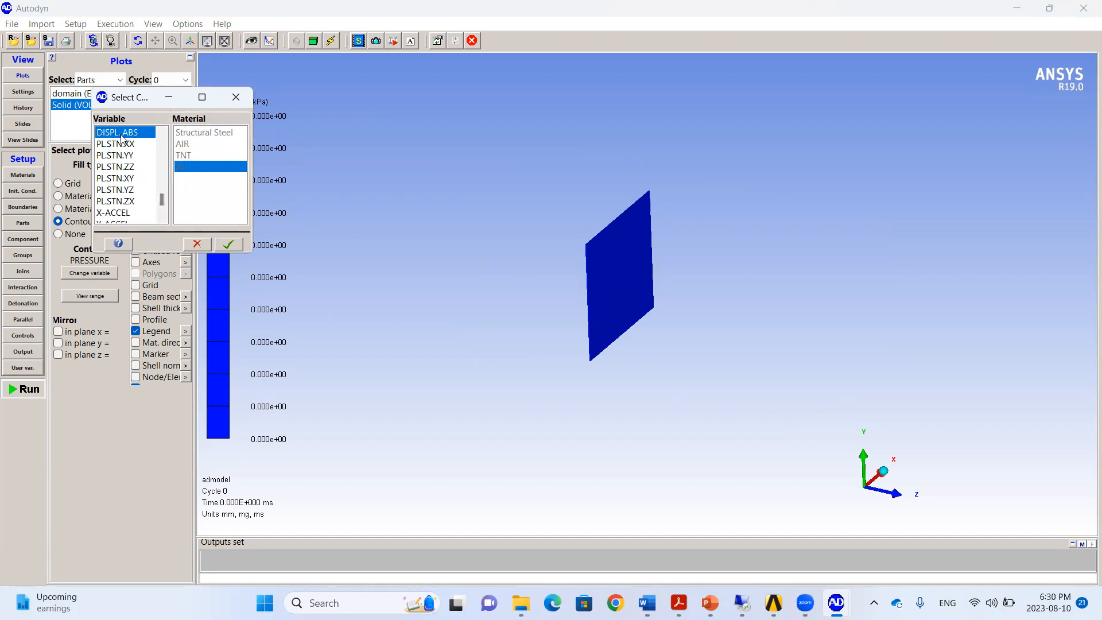
{"action": "left_click", "coordinate": [229, 245]}
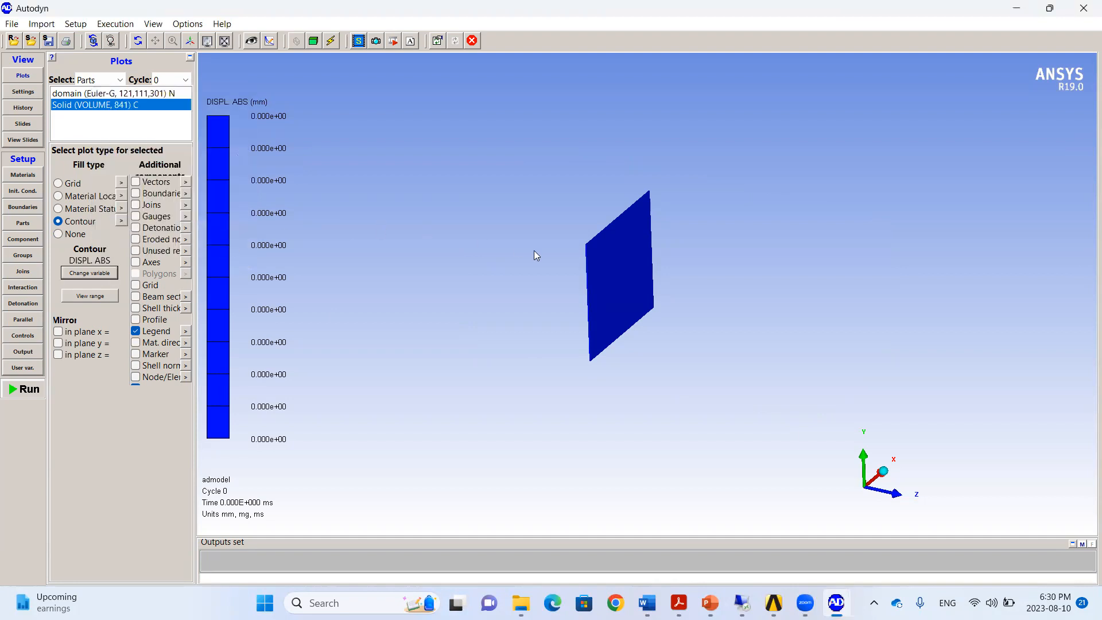
{"action": "left_click_drag", "start_coordinate": [491, 249], "coordinate": [468, 247]}
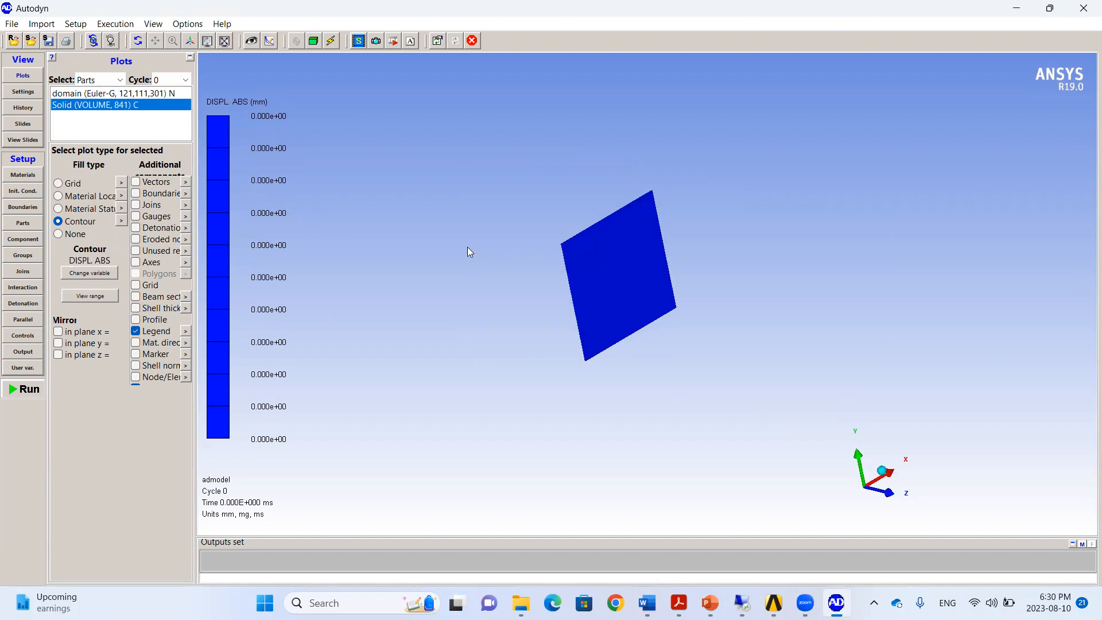
Run the simulation, overwriting the existing file and resetting the timestep safety factor to 0.6666
{"action": "left_click", "coordinate": [27, 389]}
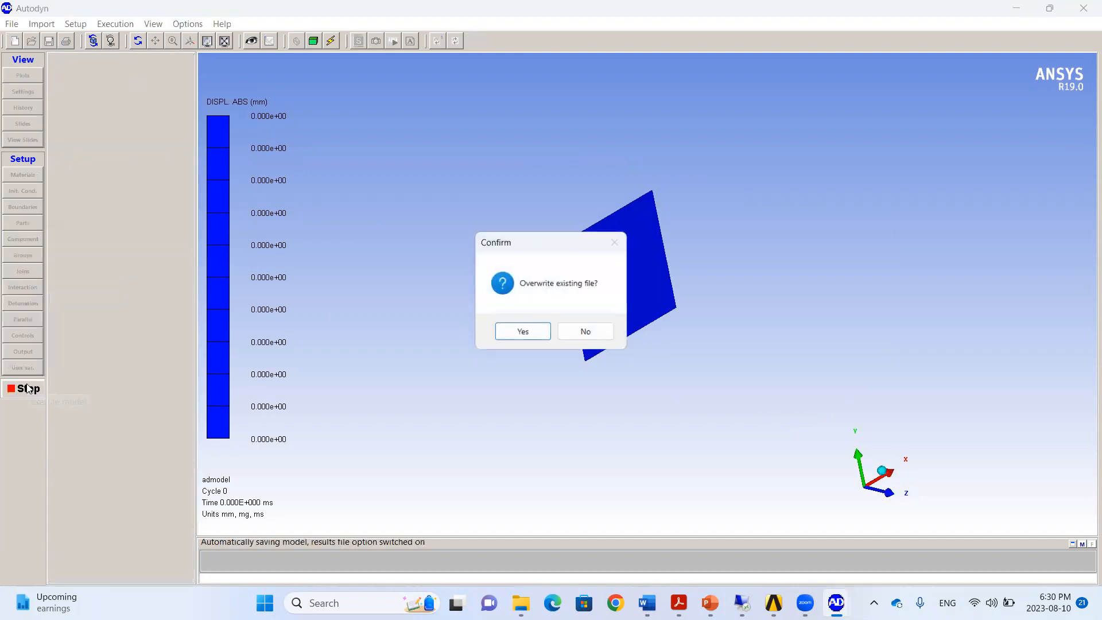
{"action": "left_click", "coordinate": [501, 329]}
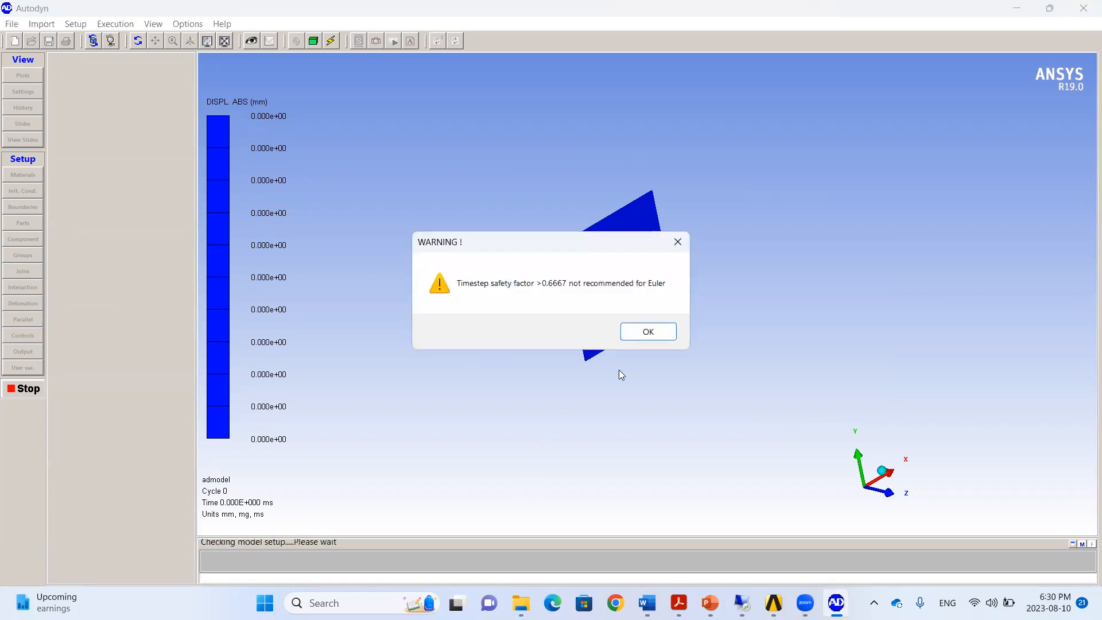
{"action": "left_click", "coordinate": [660, 331]}
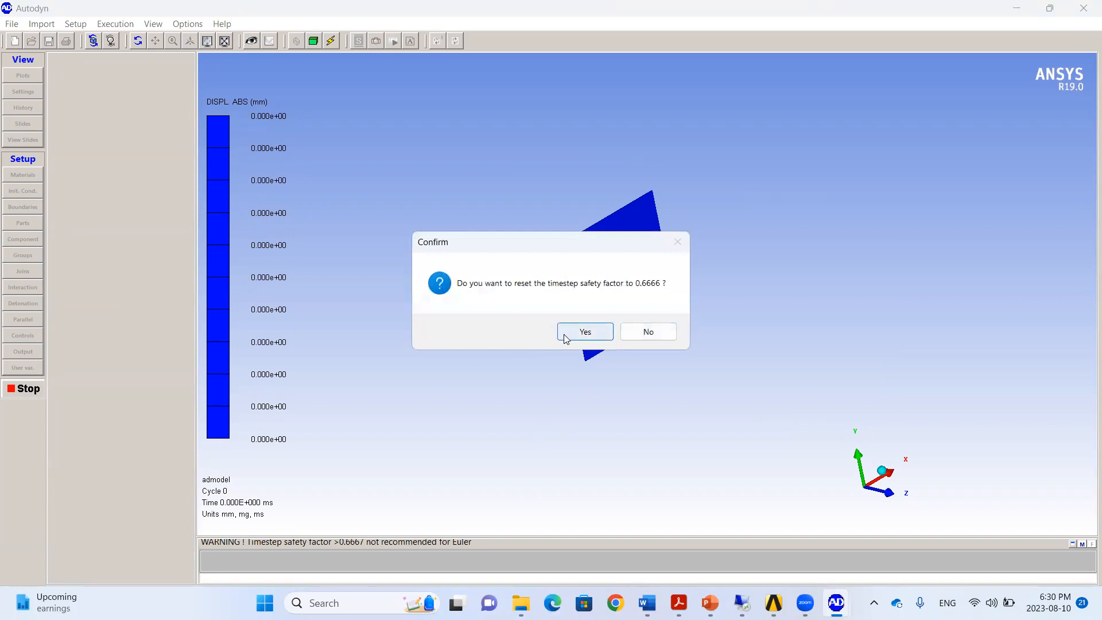
{"action": "left_click", "coordinate": [570, 336]}
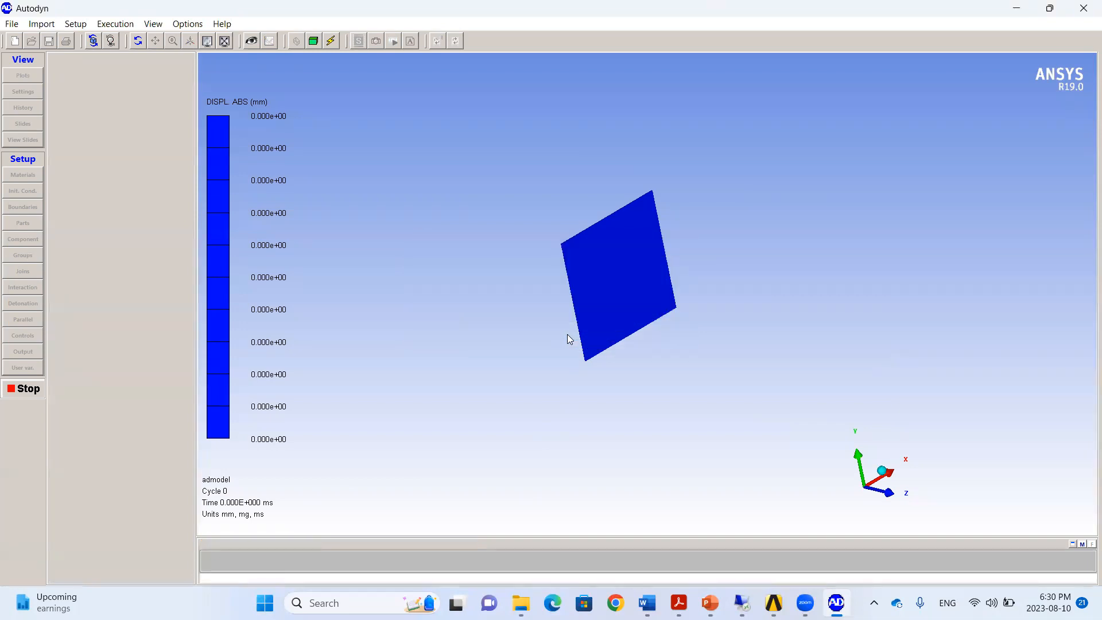